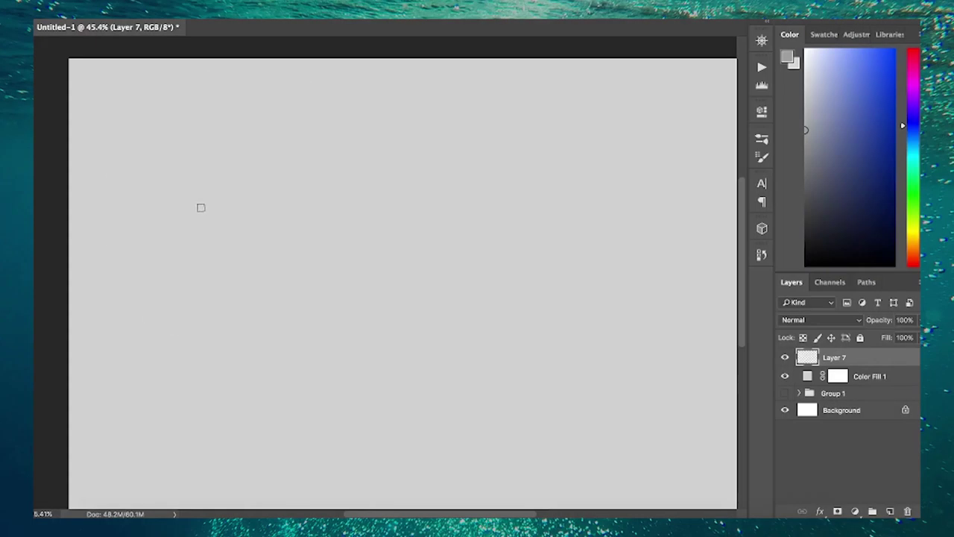
Rough in the head and jaw curves, a vertical centre line and horizontal face guide lines
{"action": "left_click_drag", "start_coordinate": [185, 165], "coordinate": [185, 227]}
{"action": "mouse_move", "coordinate": [203, 142]}
{"action": "left_mouse_down"}
{"action": "mouse_move", "coordinate": [207, 276]}
{"action": "mouse_move", "coordinate": [289, 274]}
{"action": "left_mouse_up"}
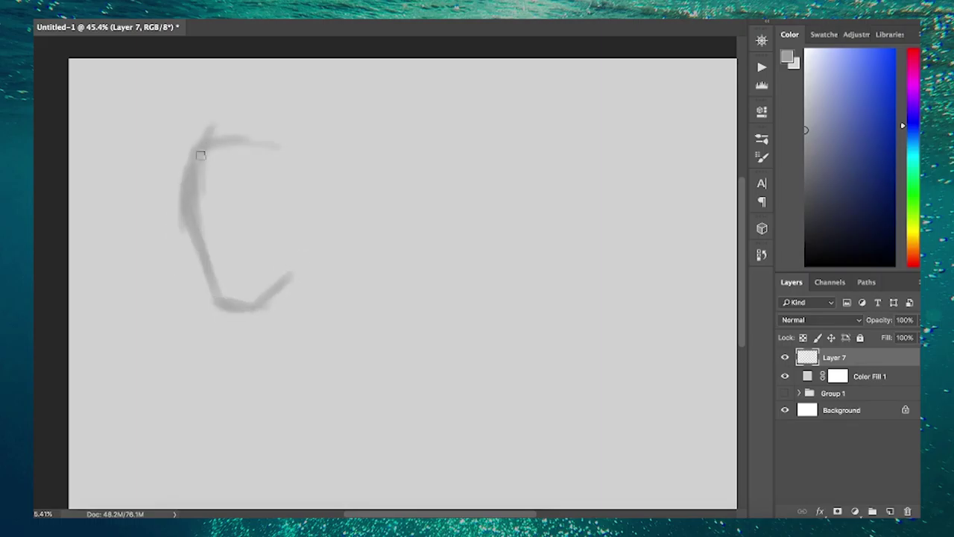
{"action": "left_click_drag", "start_coordinate": [227, 109], "coordinate": [224, 298]}
{"action": "left_click_drag", "start_coordinate": [217, 137], "coordinate": [283, 143]}
{"action": "left_click_drag", "start_coordinate": [237, 319], "coordinate": [162, 411]}
{"action": "left_click_drag", "start_coordinate": [250, 305], "coordinate": [262, 313]}
{"action": "left_click_drag", "start_coordinate": [198, 180], "coordinate": [273, 180]}
{"action": "left_click_drag", "start_coordinate": [202, 164], "coordinate": [278, 166]}
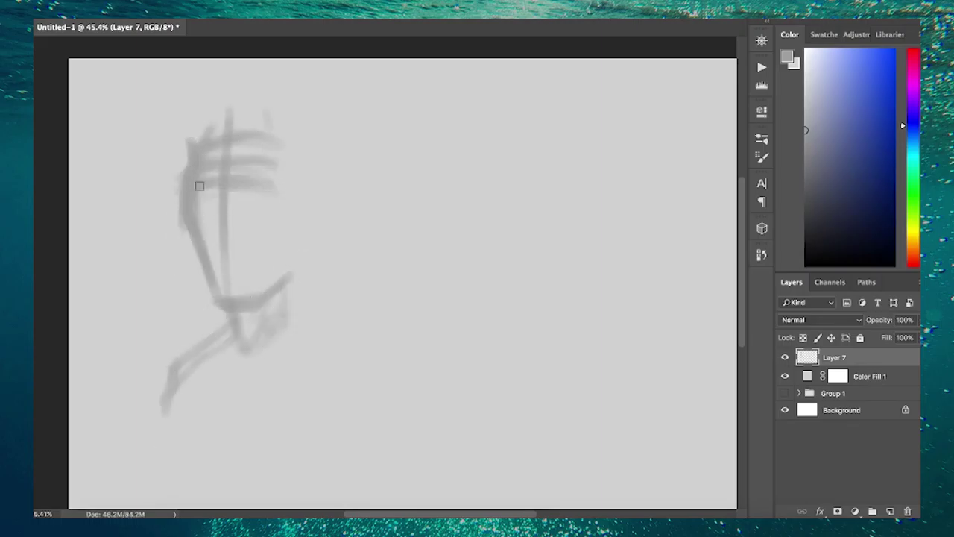
{"action": "left_click_drag", "start_coordinate": [201, 195], "coordinate": [286, 192]}
{"action": "left_click_drag", "start_coordinate": [201, 235], "coordinate": [280, 236]}
Sketch the long hair outline, the right-side hair strands and the neck line
{"action": "left_click_drag", "start_coordinate": [210, 259], "coordinate": [253, 257]}
{"action": "mouse_move", "coordinate": [183, 121]}
{"action": "left_mouse_down"}
{"action": "mouse_move", "coordinate": [167, 304]}
{"action": "mouse_move", "coordinate": [192, 350]}
{"action": "left_mouse_up"}
{"action": "left_click_drag", "start_coordinate": [183, 132], "coordinate": [160, 203]}
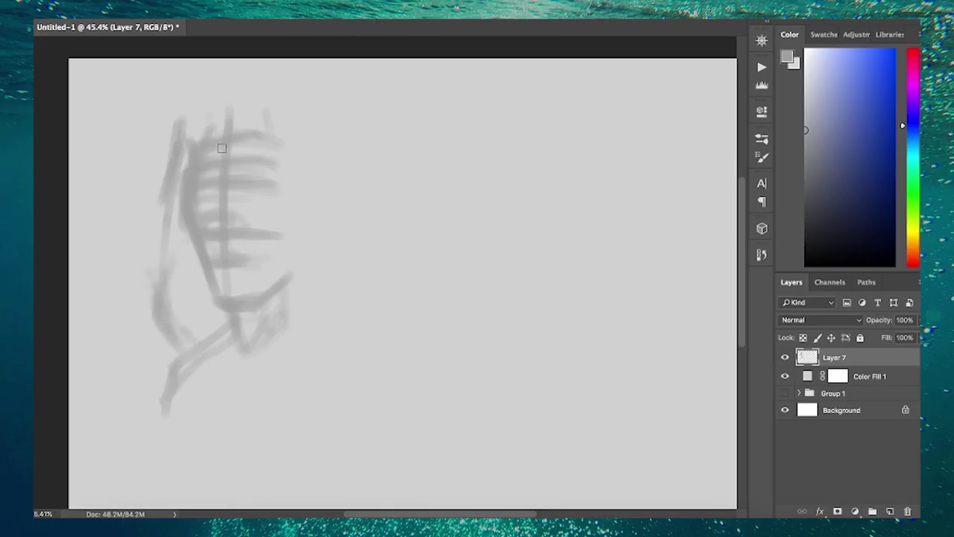
{"action": "left_click_drag", "start_coordinate": [165, 251], "coordinate": [164, 273]}
{"action": "left_click_drag", "start_coordinate": [210, 153], "coordinate": [203, 98]}
{"action": "left_click_drag", "start_coordinate": [253, 134], "coordinate": [328, 199]}
{"action": "left_click_drag", "start_coordinate": [335, 138], "coordinate": [406, 368]}
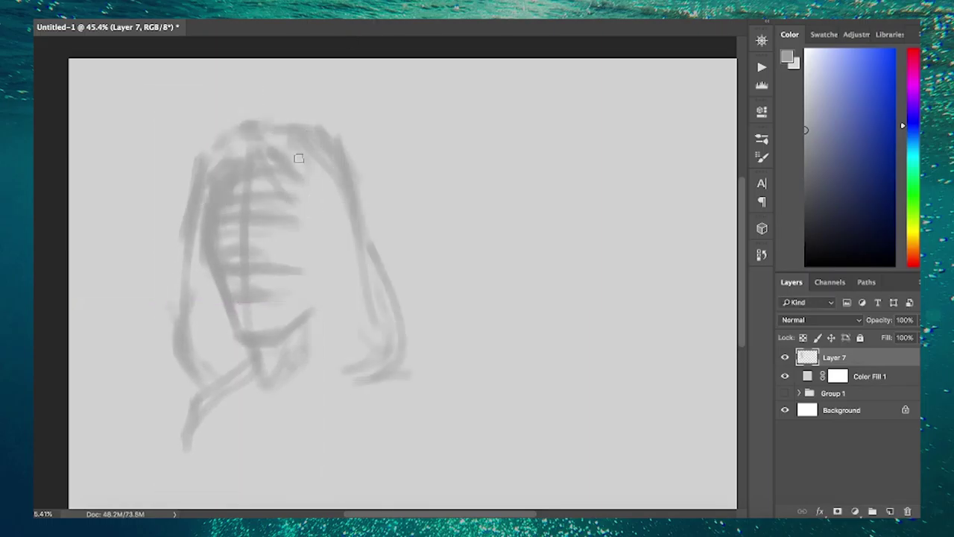
{"action": "left_click_drag", "start_coordinate": [298, 156], "coordinate": [319, 387]}
{"action": "left_click_drag", "start_coordinate": [406, 373], "coordinate": [425, 411]}
{"action": "left_click_drag", "start_coordinate": [261, 369], "coordinate": [264, 449]}
Indicate the eyes and mouth with a few more strokes, then lower Layer 7's Fill
{"action": "left_click_drag", "start_coordinate": [252, 194], "coordinate": [281, 195]}
{"action": "left_click_drag", "start_coordinate": [227, 213], "coordinate": [248, 260]}
{"action": "left_click_drag", "start_coordinate": [257, 194], "coordinate": [306, 224]}
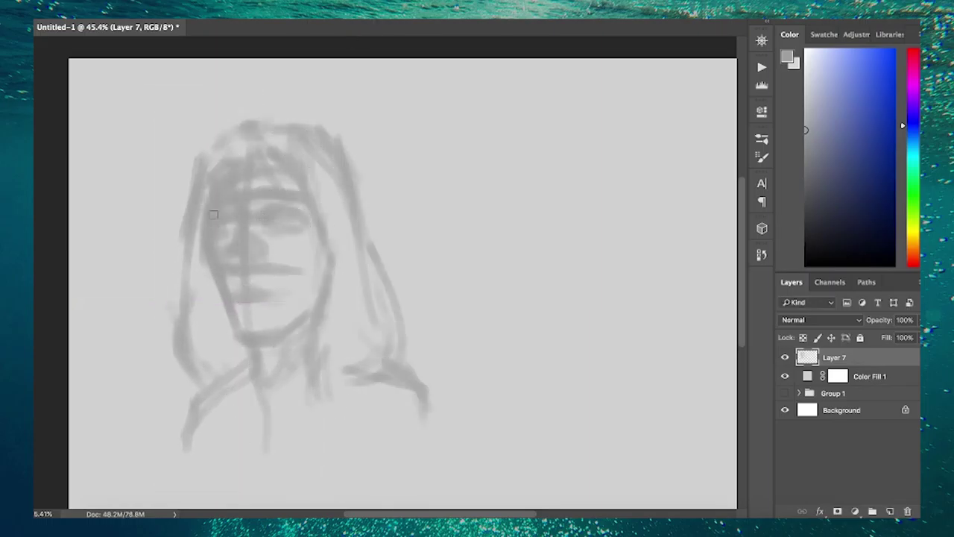
{"action": "left_click_drag", "start_coordinate": [235, 276], "coordinate": [275, 298]}
{"action": "left_click_drag", "start_coordinate": [220, 291], "coordinate": [291, 336]}
{"action": "left_click_drag", "start_coordinate": [216, 127], "coordinate": [350, 149]}
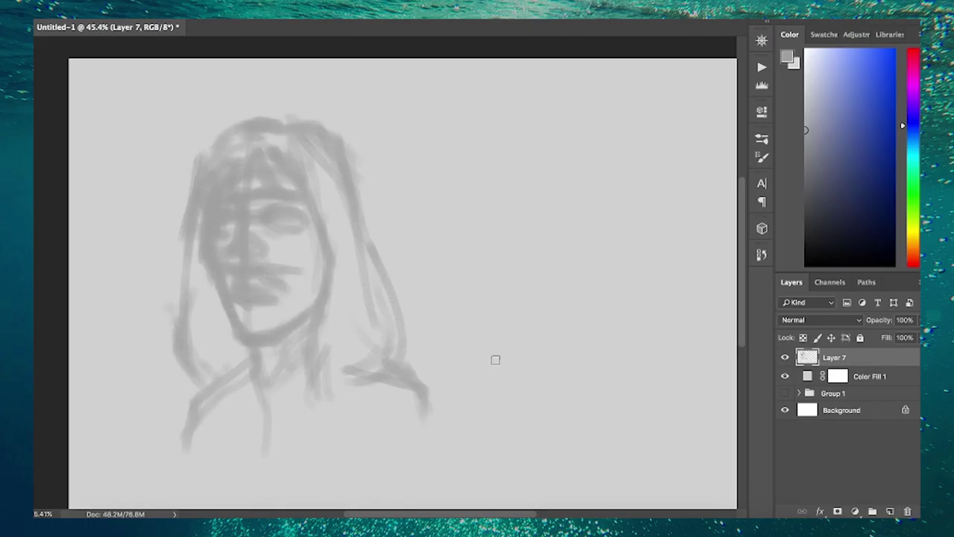
{"action": "left_click_drag", "start_coordinate": [914, 337], "coordinate": [891, 513]}
On new Layer 8, trace the jawline, neck and face outline over the faint sketch
{"action": "left_click", "coordinate": [890, 513]}
{"action": "scroll", "coordinate": [207, 178], "scroll_direction": "up", "scroll_amount": 2}
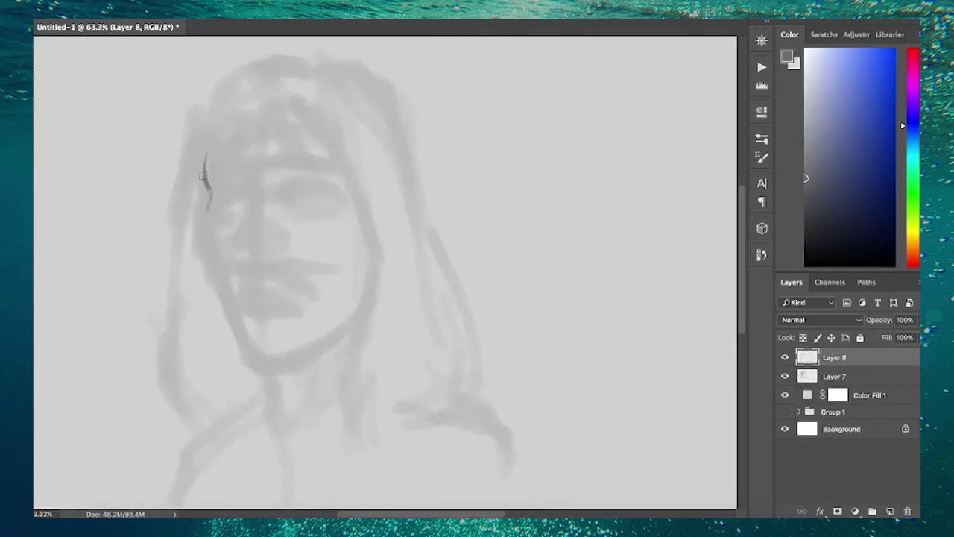
{"action": "left_click_drag", "start_coordinate": [252, 363], "coordinate": [320, 344]}
{"action": "left_click_drag", "start_coordinate": [277, 365], "coordinate": [283, 406]}
{"action": "left_click_drag", "start_coordinate": [209, 149], "coordinate": [204, 193]}
{"action": "left_click_drag", "start_coordinate": [202, 172], "coordinate": [242, 173]}
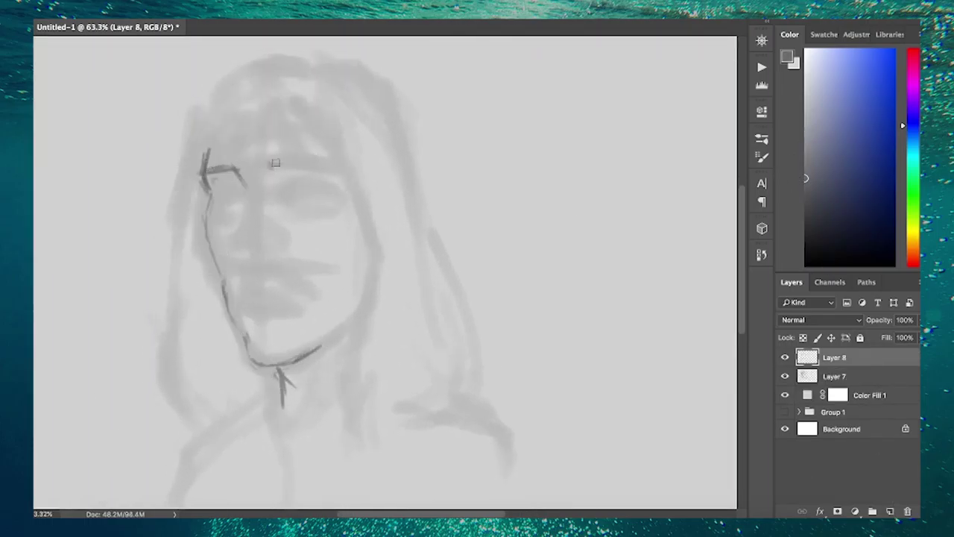
Redraw the face, hair and shoulders in clean lines, darkening brows, eyelids and lips
{"action": "mouse_move", "coordinate": [346, 365]}
{"action": "left_mouse_down"}
{"action": "mouse_move", "coordinate": [410, 326]}
{"action": "mouse_move", "coordinate": [276, 418]}
{"action": "left_mouse_up"}
{"action": "mouse_move", "coordinate": [356, 185]}
{"action": "left_mouse_down"}
{"action": "mouse_move", "coordinate": [313, 212]}
{"action": "mouse_move", "coordinate": [395, 207]}
{"action": "left_mouse_up"}
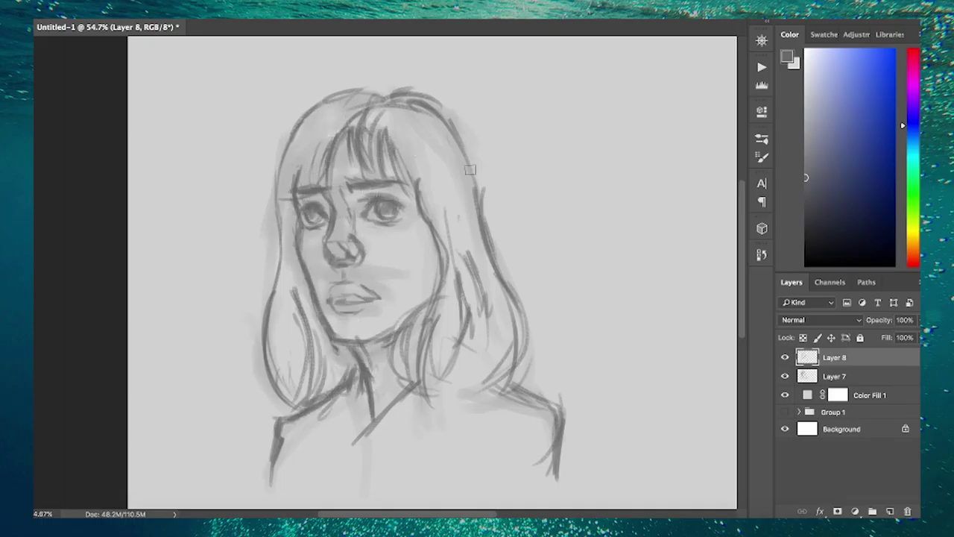
{"action": "left_click_drag", "start_coordinate": [468, 151], "coordinate": [360, 138]}
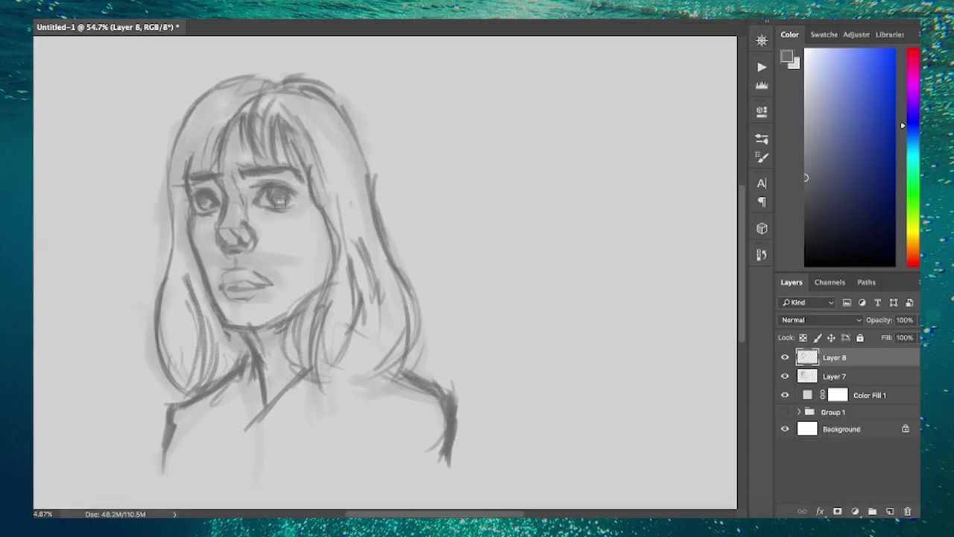
{"action": "left_click_drag", "start_coordinate": [278, 198], "coordinate": [300, 165]}
{"action": "left_click_drag", "start_coordinate": [241, 250], "coordinate": [268, 282]}
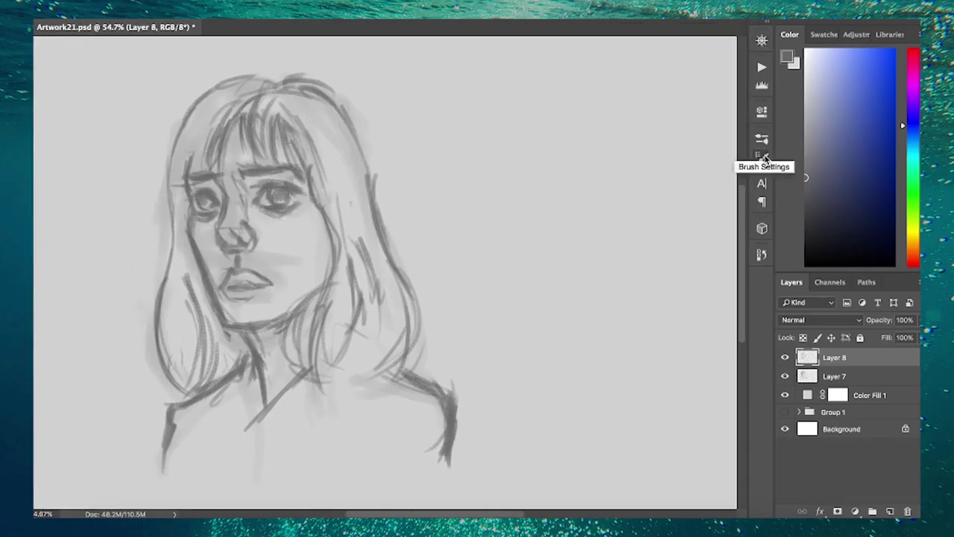
Lay a grey tone over the face and broad dark shading on the hair, neck and shoulders
{"action": "left_click", "coordinate": [805, 156]}
{"action": "mouse_move", "coordinate": [246, 149]}
{"action": "left_mouse_down"}
{"action": "mouse_move", "coordinate": [220, 432]}
{"action": "mouse_move", "coordinate": [388, 313]}
{"action": "left_mouse_up"}
{"action": "left_click_drag", "start_coordinate": [171, 462], "coordinate": [448, 462]}
{"action": "left_click", "coordinate": [804, 187]}
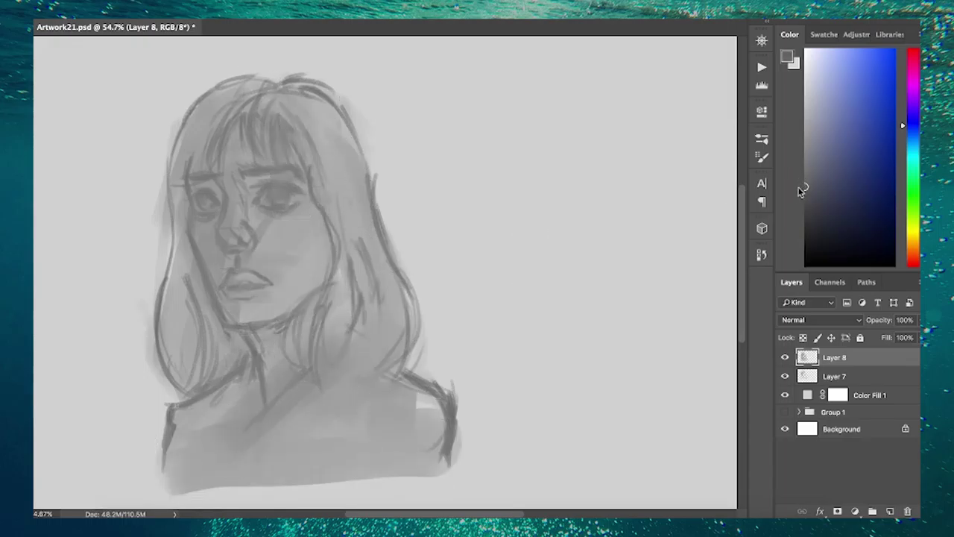
{"action": "left_click_drag", "start_coordinate": [351, 149], "coordinate": [373, 373]}
{"action": "left_click_drag", "start_coordinate": [164, 224], "coordinate": [201, 372]}
{"action": "left_click_drag", "start_coordinate": [313, 105], "coordinate": [193, 127]}
{"action": "left_click_drag", "start_coordinate": [179, 455], "coordinate": [418, 402]}
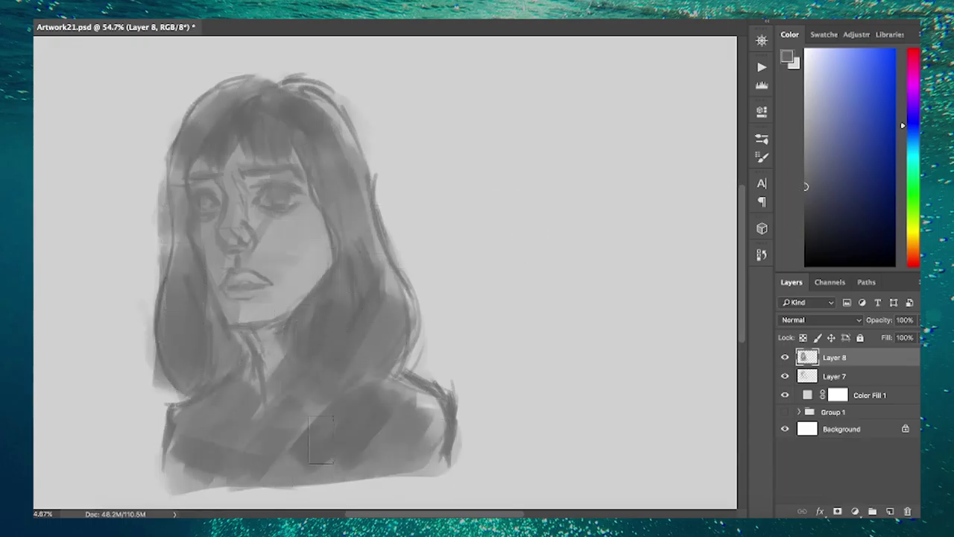
Deepen the hair on the left, top and right, and paint a dark band across the shoulders
{"action": "mouse_move", "coordinate": [223, 97]}
{"action": "left_mouse_down"}
{"action": "mouse_move", "coordinate": [180, 167]}
{"action": "mouse_move", "coordinate": [179, 372]}
{"action": "left_mouse_up"}
{"action": "left_click_drag", "start_coordinate": [224, 97], "coordinate": [273, 127]}
{"action": "left_click_drag", "start_coordinate": [343, 82], "coordinate": [320, 340]}
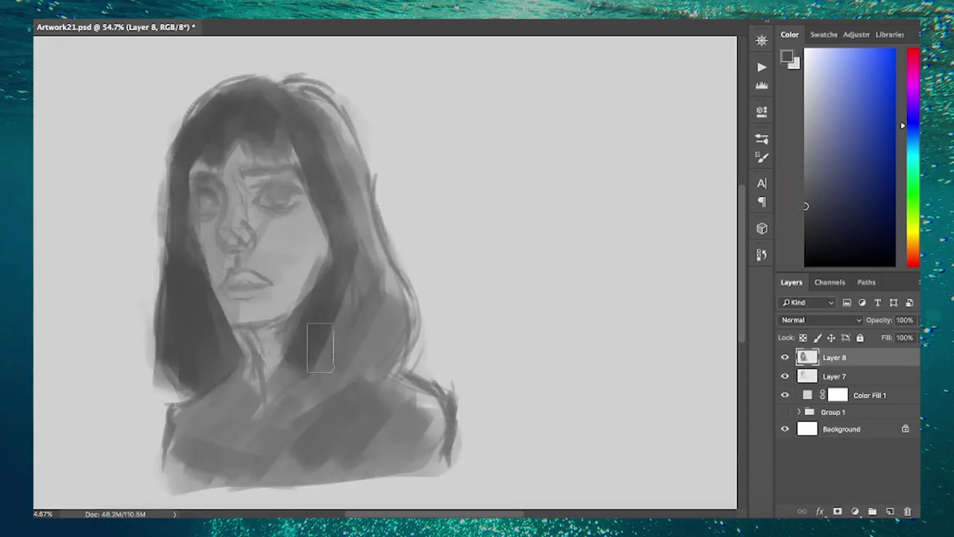
{"action": "left_click_drag", "start_coordinate": [313, 112], "coordinate": [417, 372]}
{"action": "left_click_drag", "start_coordinate": [179, 477], "coordinate": [350, 372]}
{"action": "mouse_move", "coordinate": [224, 462]}
{"action": "left_mouse_down"}
{"action": "mouse_move", "coordinate": [330, 408]}
{"action": "mouse_move", "coordinate": [432, 447]}
{"action": "left_mouse_up"}
{"action": "left_click_drag", "start_coordinate": [186, 484], "coordinate": [224, 462]}
{"action": "left_click_drag", "start_coordinate": [276, 173], "coordinate": [280, 198]}
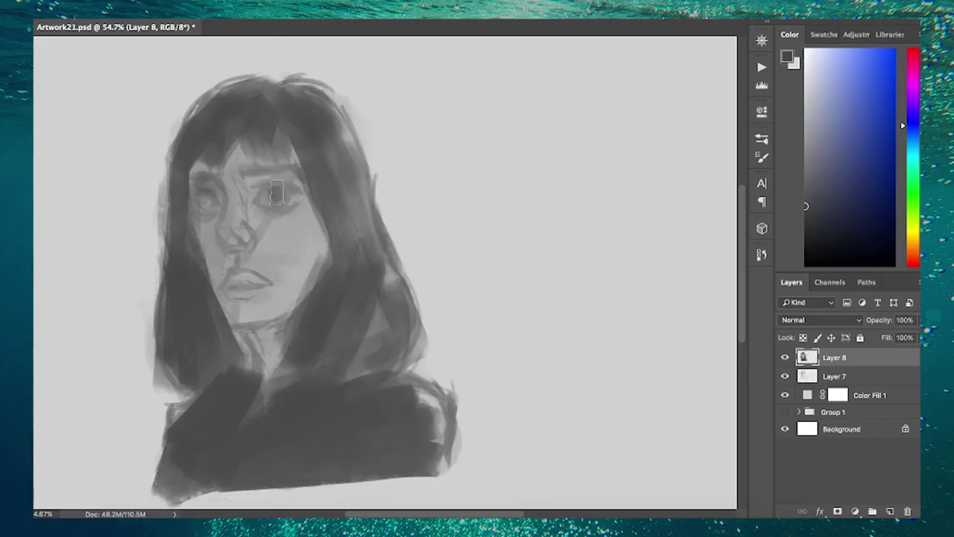
Darken the eyes, nose, lips and eyebrows using sampled greys
{"action": "left_click", "coordinate": [206, 201]}
{"action": "left_click_drag", "start_coordinate": [227, 279], "coordinate": [261, 285]}
{"action": "left_click_drag", "start_coordinate": [224, 237], "coordinate": [246, 243]}
{"action": "left_click", "coordinate": [246, 362], "text": "alt"}
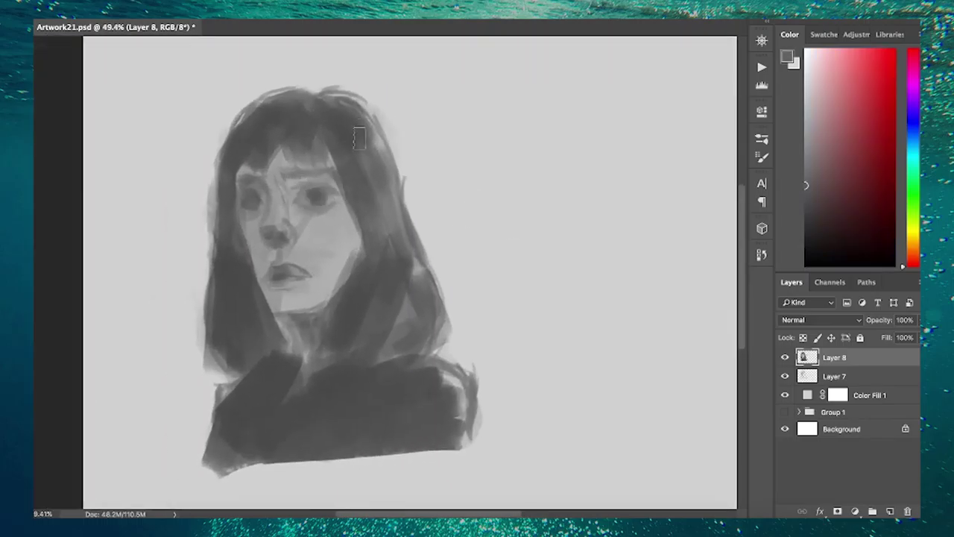
{"action": "scroll", "coordinate": [323, 167], "scroll_direction": "up", "scroll_amount": 2}
{"action": "scroll", "coordinate": [323, 167], "scroll_direction": "up", "scroll_amount": 1}
{"action": "left_click_drag", "start_coordinate": [323, 167], "coordinate": [397, 223]}
{"action": "left_click_drag", "start_coordinate": [318, 200], "coordinate": [392, 186]}
Darken the eye and brow area and lighten the nose bridge with a light grey
{"action": "left_click", "coordinate": [274, 256], "text": "alt"}
{"action": "mouse_move", "coordinate": [276, 179]}
{"action": "left_mouse_down"}
{"action": "mouse_move", "coordinate": [350, 231]}
{"action": "mouse_move", "coordinate": [301, 253]}
{"action": "left_mouse_up"}
{"action": "left_click", "coordinate": [303, 206], "text": "alt"}
{"action": "mouse_move", "coordinate": [303, 208]}
{"action": "left_mouse_down"}
{"action": "mouse_move", "coordinate": [320, 268]}
{"action": "mouse_move", "coordinate": [277, 285]}
{"action": "mouse_move", "coordinate": [270, 328]}
{"action": "left_mouse_up"}
{"action": "left_click", "coordinate": [382, 270], "text": "alt"}
Darken the cheek beside the nose, the lower left face, both eye sockets and the brow
{"action": "left_click_drag", "start_coordinate": [268, 268], "coordinate": [291, 387]}
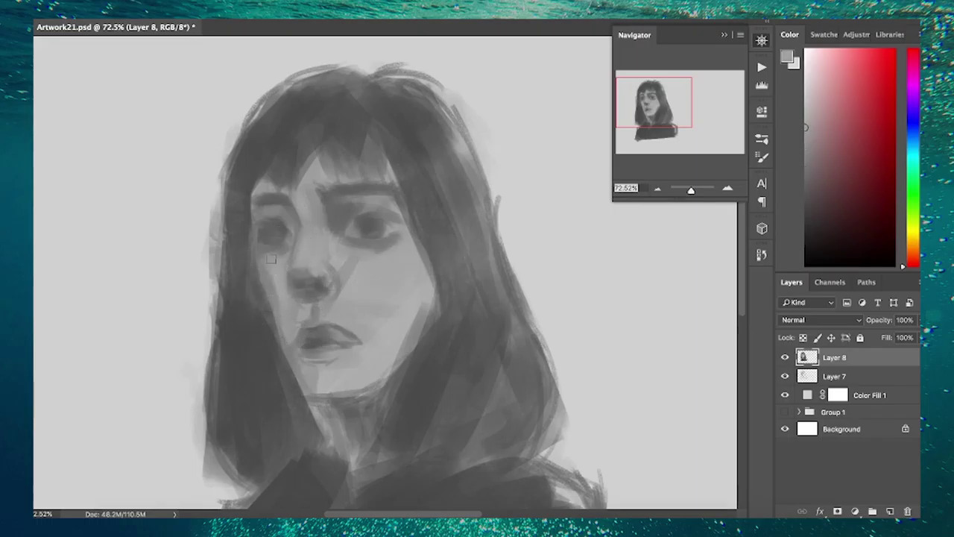
{"action": "left_click", "coordinate": [373, 283], "text": "alt"}
{"action": "mouse_move", "coordinate": [351, 220]}
{"action": "left_mouse_down"}
{"action": "mouse_move", "coordinate": [401, 222]}
{"action": "mouse_move", "coordinate": [268, 223]}
{"action": "left_mouse_up"}
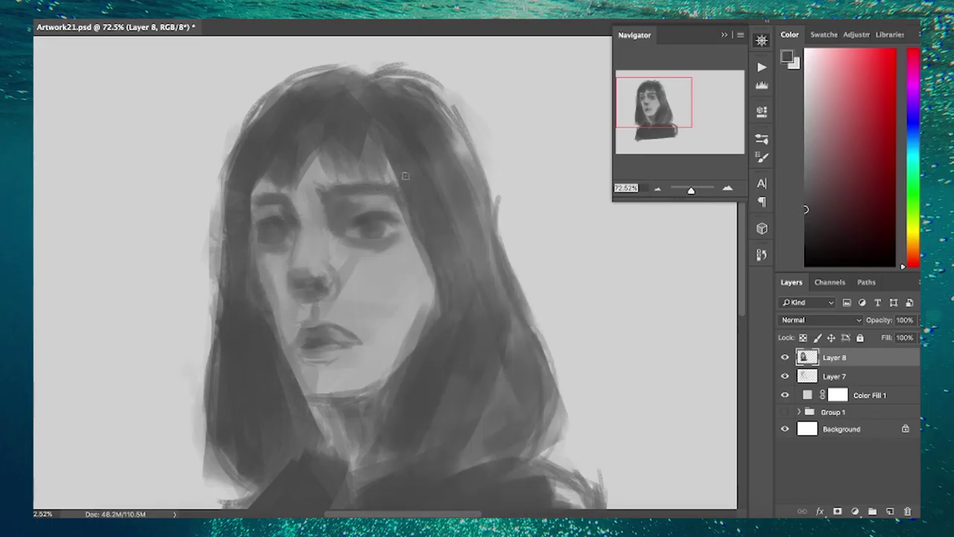
{"action": "mouse_move", "coordinate": [360, 209]}
{"action": "left_mouse_down"}
{"action": "mouse_move", "coordinate": [383, 227]}
{"action": "mouse_move", "coordinate": [328, 197]}
{"action": "left_mouse_up"}
{"action": "left_click_drag", "start_coordinate": [294, 282], "coordinate": [322, 287]}
{"action": "left_click_drag", "start_coordinate": [268, 228], "coordinate": [295, 213]}
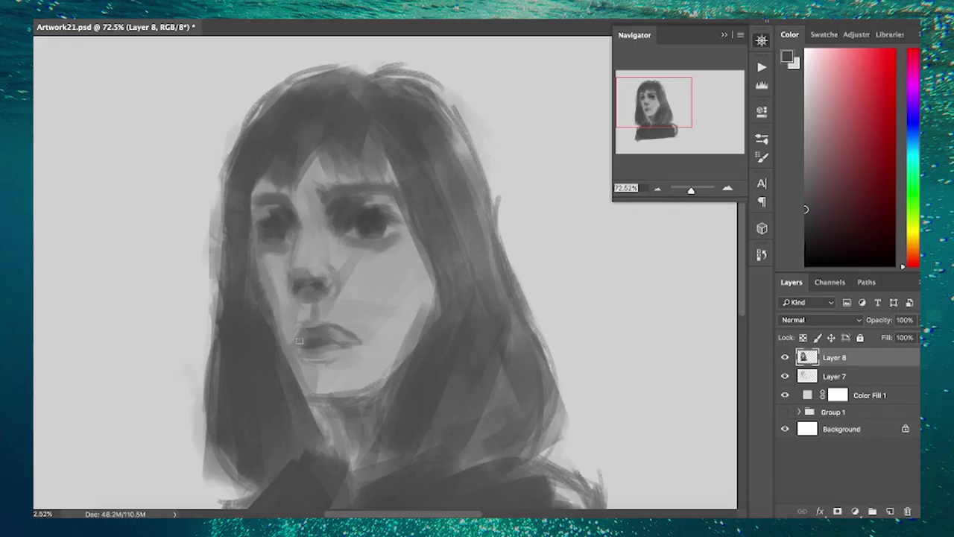
{"action": "mouse_move", "coordinate": [307, 325]}
{"action": "left_mouse_down"}
{"action": "mouse_move", "coordinate": [519, 311]}
{"action": "mouse_move", "coordinate": [353, 359]}
{"action": "left_mouse_up"}
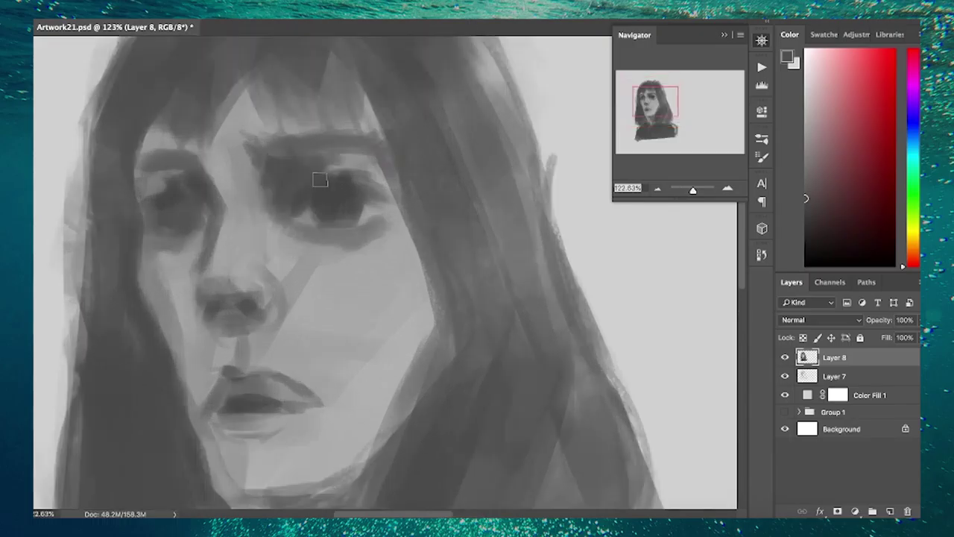
{"action": "scroll", "coordinate": [349, 159], "scroll_direction": "up", "scroll_amount": 3}
Crisp up both eyebrows and define the upper and lower lids of both eyes
{"action": "left_click_drag", "start_coordinate": [351, 155], "coordinate": [464, 146]}
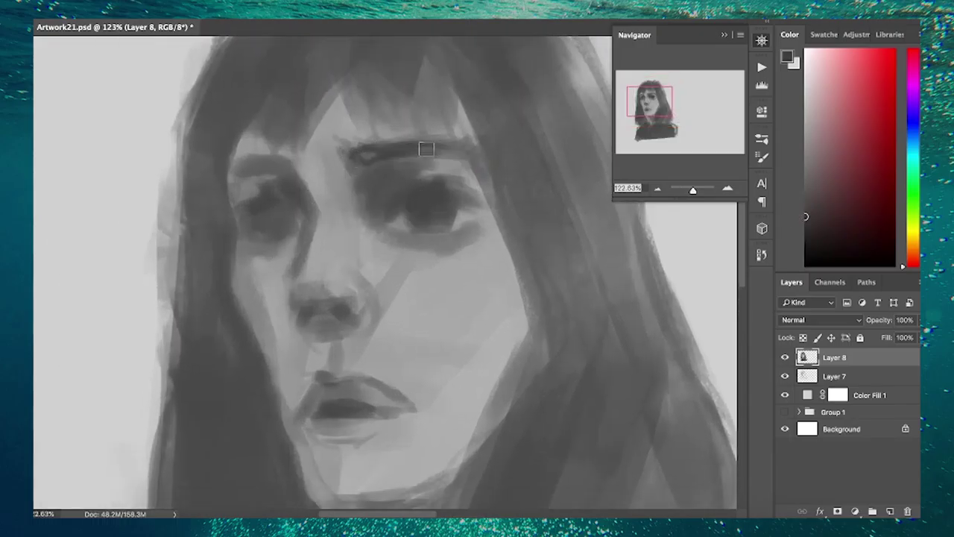
{"action": "left_click_drag", "start_coordinate": [470, 198], "coordinate": [380, 230]}
{"action": "left_click_drag", "start_coordinate": [450, 240], "coordinate": [395, 248]}
{"action": "left_click_drag", "start_coordinate": [394, 171], "coordinate": [475, 196]}
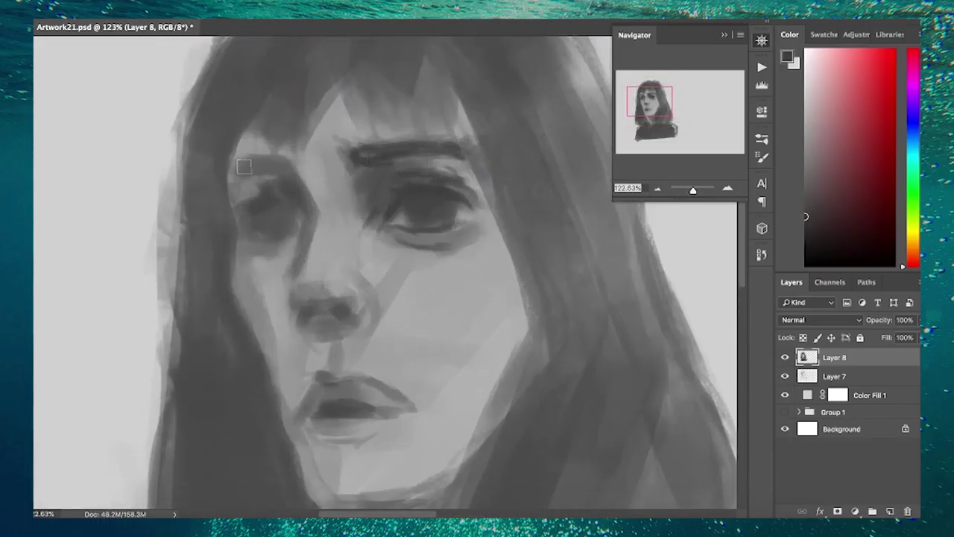
{"action": "left_click_drag", "start_coordinate": [231, 171], "coordinate": [296, 159]}
{"action": "mouse_move", "coordinate": [232, 211]}
{"action": "left_mouse_down"}
{"action": "mouse_move", "coordinate": [298, 223]}
{"action": "mouse_move", "coordinate": [270, 186]}
{"action": "left_mouse_up"}
{"action": "left_click_drag", "start_coordinate": [246, 240], "coordinate": [293, 234]}
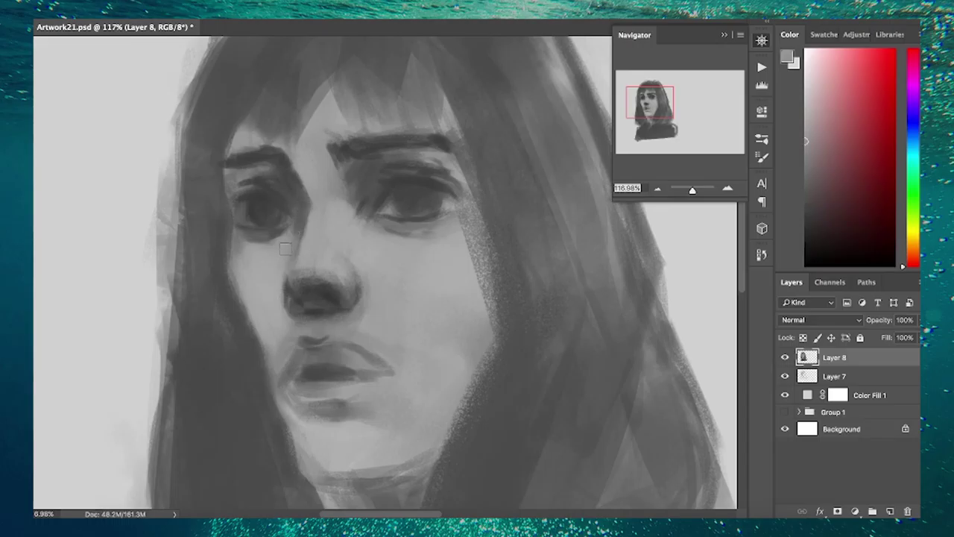
Repaint the lips darker, deepening the upper lip line and shading under the lower lip
{"action": "left_click", "coordinate": [305, 354], "text": "alt"}
{"action": "mouse_move", "coordinate": [295, 395]}
{"action": "left_mouse_down"}
{"action": "mouse_move", "coordinate": [319, 406]}
{"action": "mouse_move", "coordinate": [395, 369]}
{"action": "left_mouse_up"}
{"action": "left_click_drag", "start_coordinate": [335, 350], "coordinate": [369, 366]}
{"action": "left_click_drag", "start_coordinate": [298, 395], "coordinate": [347, 392]}
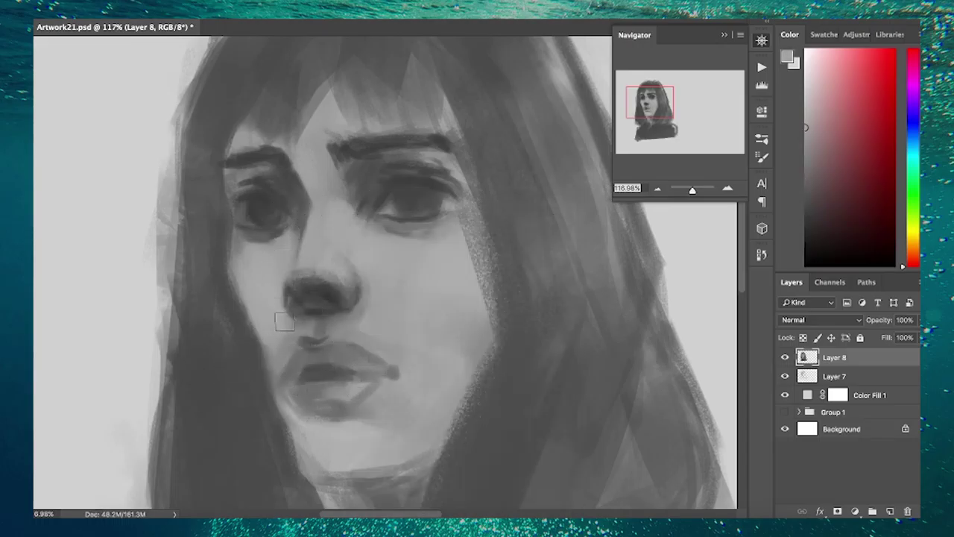
{"action": "left_click", "coordinate": [319, 346], "text": "alt"}
{"action": "left_click_drag", "start_coordinate": [322, 349], "coordinate": [373, 350]}
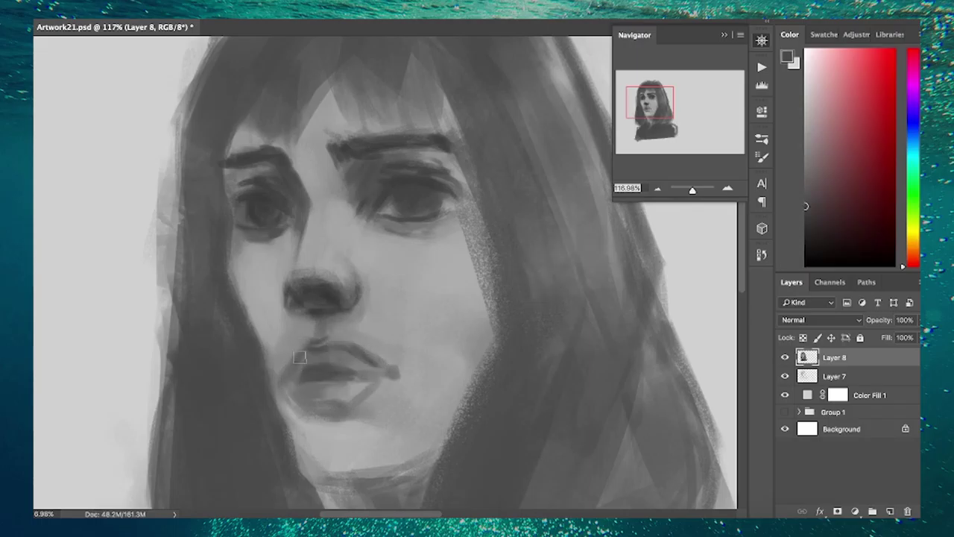
{"action": "mouse_move", "coordinate": [312, 407]}
{"action": "left_mouse_down"}
{"action": "mouse_move", "coordinate": [370, 394]}
{"action": "mouse_move", "coordinate": [369, 377]}
{"action": "left_mouse_up"}
{"action": "left_click", "coordinate": [326, 389], "text": "alt"}
{"action": "left_click", "coordinate": [304, 337], "text": "alt"}
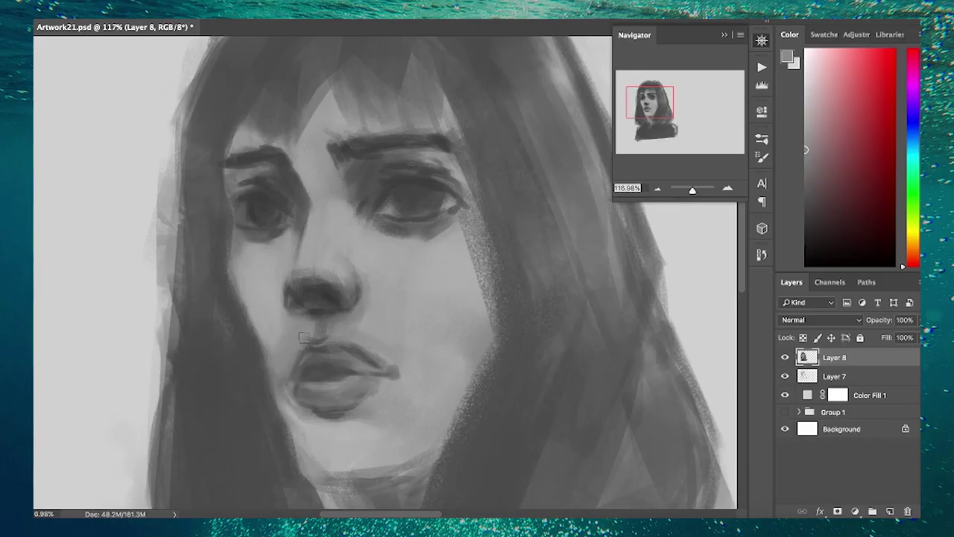
With a much darker grey, darken the bangs, both sides of the hair and the neck
{"action": "scroll", "coordinate": [339, 306], "scroll_direction": "down", "scroll_amount": 5}
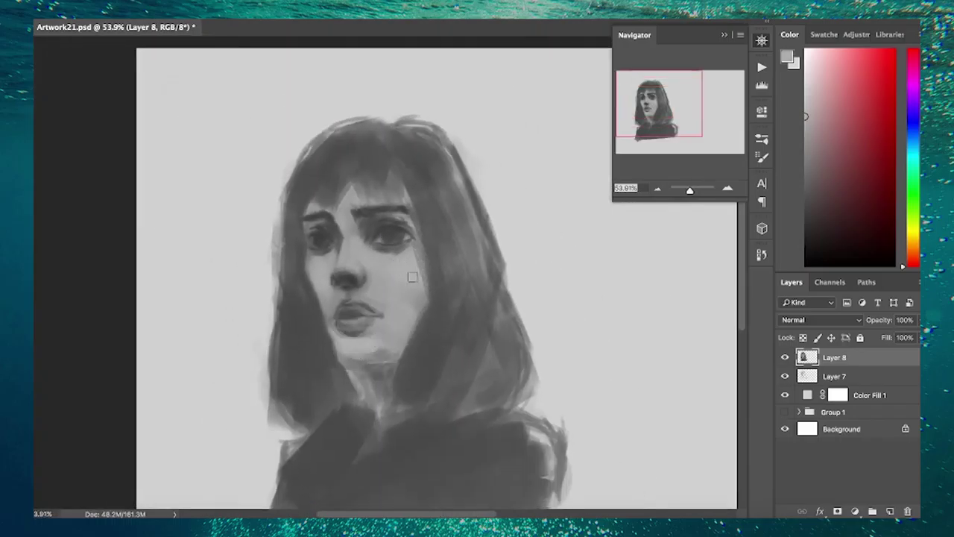
{"action": "left_click", "coordinate": [381, 397], "text": "alt"}
{"action": "left_click", "coordinate": [357, 362], "text": "alt"}
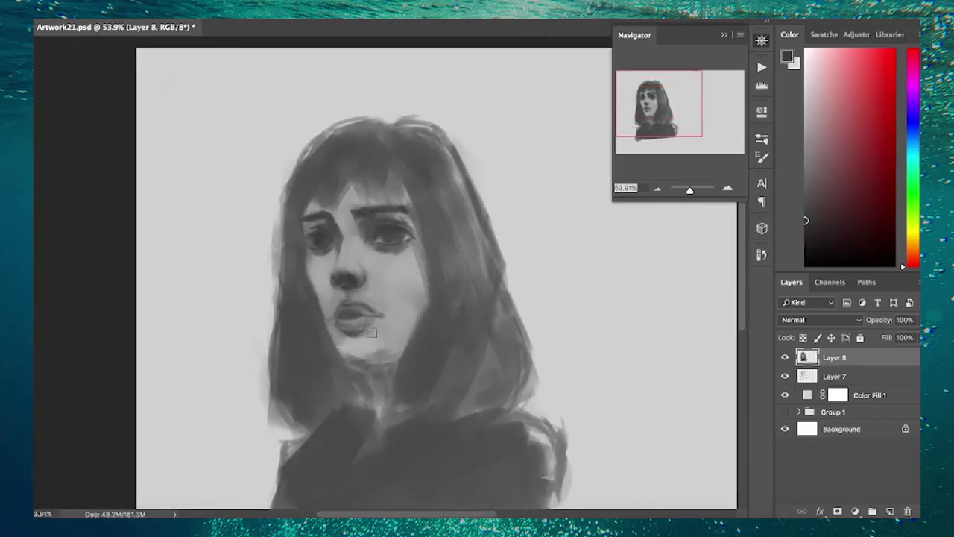
{"action": "left_click_drag", "start_coordinate": [343, 201], "coordinate": [324, 167]}
{"action": "mouse_move", "coordinate": [367, 202]}
{"action": "left_mouse_down"}
{"action": "mouse_move", "coordinate": [400, 156]}
{"action": "mouse_move", "coordinate": [428, 328]}
{"action": "left_mouse_up"}
{"action": "mouse_move", "coordinate": [421, 223]}
{"action": "left_mouse_down"}
{"action": "mouse_move", "coordinate": [398, 425]}
{"action": "mouse_move", "coordinate": [451, 332]}
{"action": "left_mouse_up"}
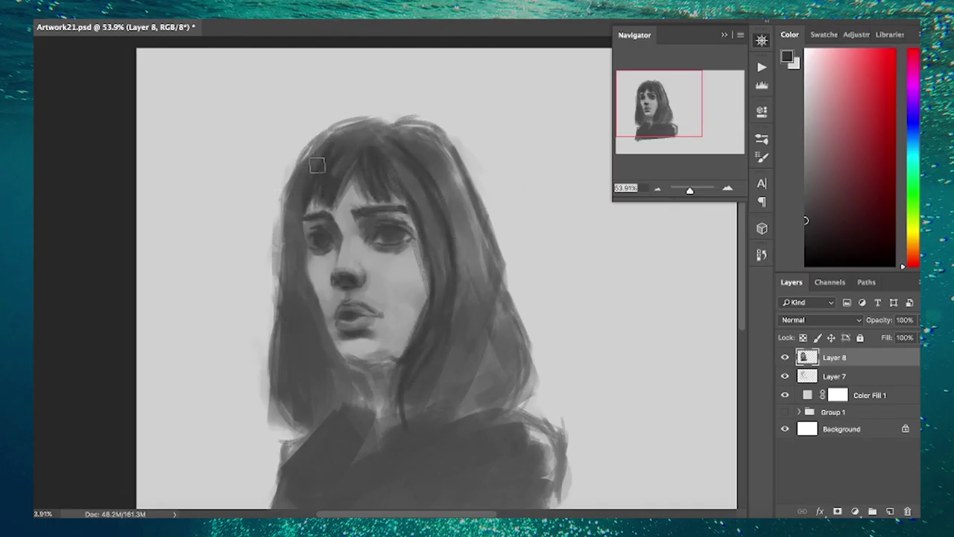
{"action": "left_click_drag", "start_coordinate": [302, 158], "coordinate": [277, 410]}
{"action": "left_click_drag", "start_coordinate": [298, 224], "coordinate": [272, 432]}
Darken the collar, the right shoulder and the right and top edges of the hair
{"action": "mouse_move", "coordinate": [373, 369]}
{"action": "left_mouse_down"}
{"action": "mouse_move", "coordinate": [376, 436]}
{"action": "mouse_move", "coordinate": [283, 492]}
{"action": "left_mouse_up"}
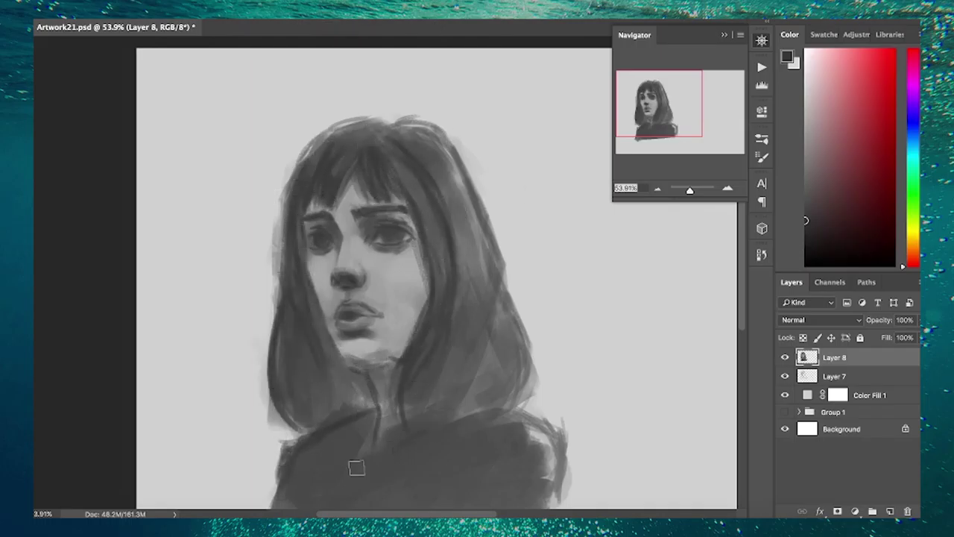
{"action": "left_click_drag", "start_coordinate": [358, 468], "coordinate": [540, 414]}
{"action": "left_click_drag", "start_coordinate": [541, 416], "coordinate": [559, 481]}
{"action": "left_click_drag", "start_coordinate": [443, 142], "coordinate": [533, 391]}
{"action": "left_click_drag", "start_coordinate": [496, 291], "coordinate": [455, 413]}
Add lighter strands and smooth the hair beside the face, reworking the neck and collar
{"action": "left_click", "coordinate": [437, 174], "text": "alt"}
{"action": "mouse_move", "coordinate": [302, 164]}
{"action": "left_mouse_down"}
{"action": "mouse_move", "coordinate": [425, 123]}
{"action": "mouse_move", "coordinate": [455, 388]}
{"action": "left_mouse_up"}
{"action": "left_click_drag", "start_coordinate": [298, 298], "coordinate": [283, 433]}
{"action": "left_click_drag", "start_coordinate": [402, 164], "coordinate": [440, 276]}
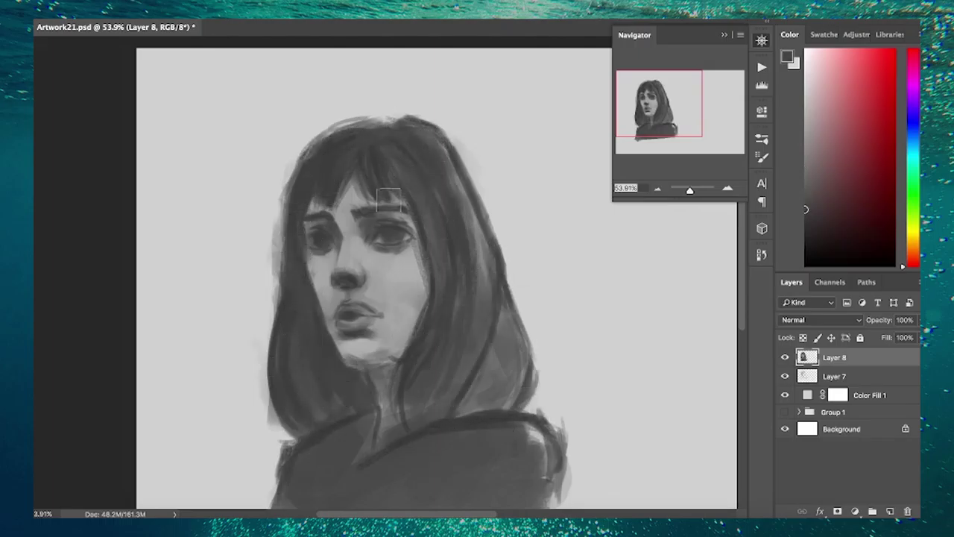
{"action": "left_click_drag", "start_coordinate": [428, 138], "coordinate": [477, 373]}
{"action": "left_click_drag", "start_coordinate": [358, 451], "coordinate": [391, 369]}
{"action": "left_click_drag", "start_coordinate": [488, 245], "coordinate": [447, 388]}
{"action": "mouse_move", "coordinate": [432, 120]}
{"action": "left_mouse_down"}
{"action": "mouse_move", "coordinate": [468, 386]}
{"action": "mouse_move", "coordinate": [492, 339]}
{"action": "left_mouse_up"}
{"action": "left_click_drag", "start_coordinate": [477, 250], "coordinate": [466, 354]}
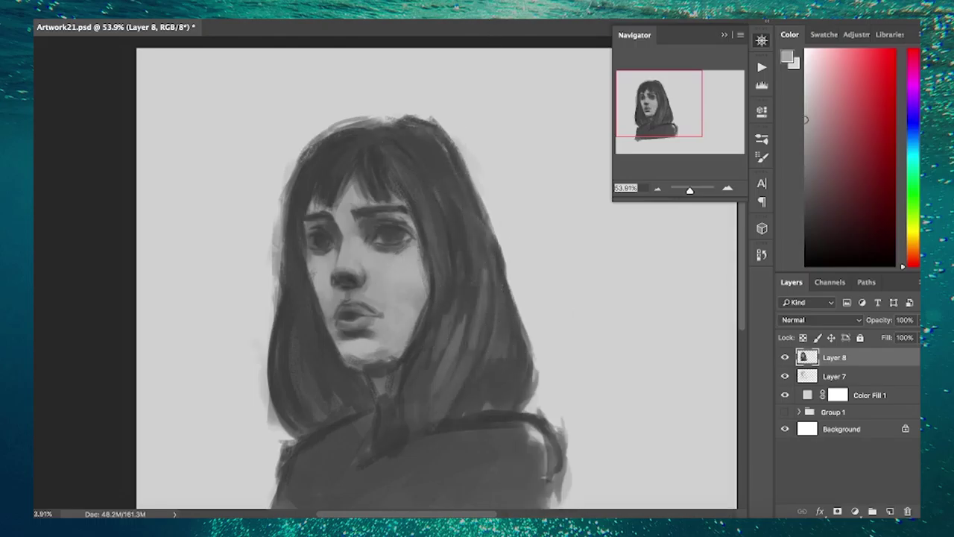
Shade the right cheek and repaint and blend the shading on the chin and jaw
{"action": "mouse_move", "coordinate": [421, 254]}
{"action": "left_mouse_down"}
{"action": "mouse_move", "coordinate": [403, 320]}
{"action": "mouse_move", "coordinate": [418, 302]}
{"action": "left_mouse_up"}
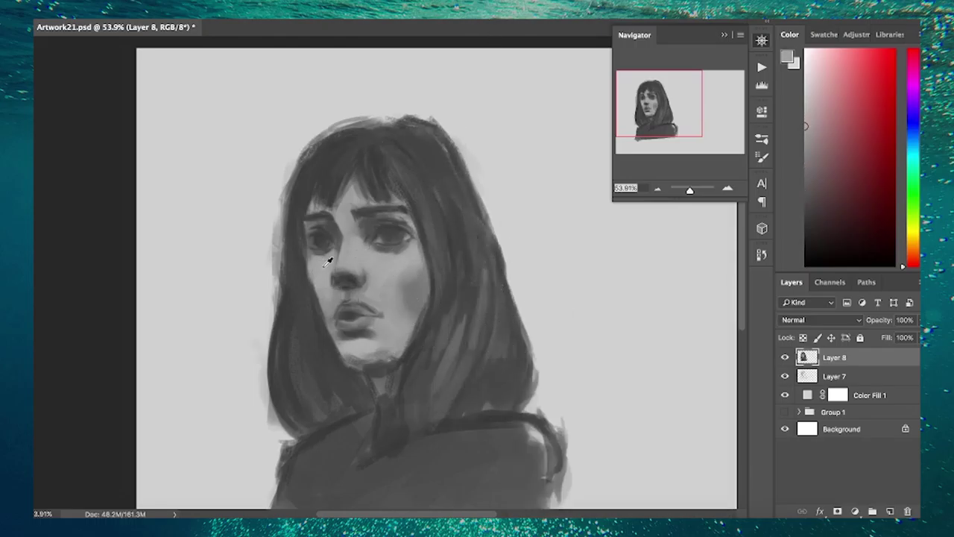
{"action": "left_click", "coordinate": [371, 323], "text": "alt"}
{"action": "left_click", "coordinate": [370, 300], "text": "alt"}
{"action": "left_click", "coordinate": [352, 287], "text": "alt"}
{"action": "left_click_drag", "start_coordinate": [339, 339], "coordinate": [406, 352]}
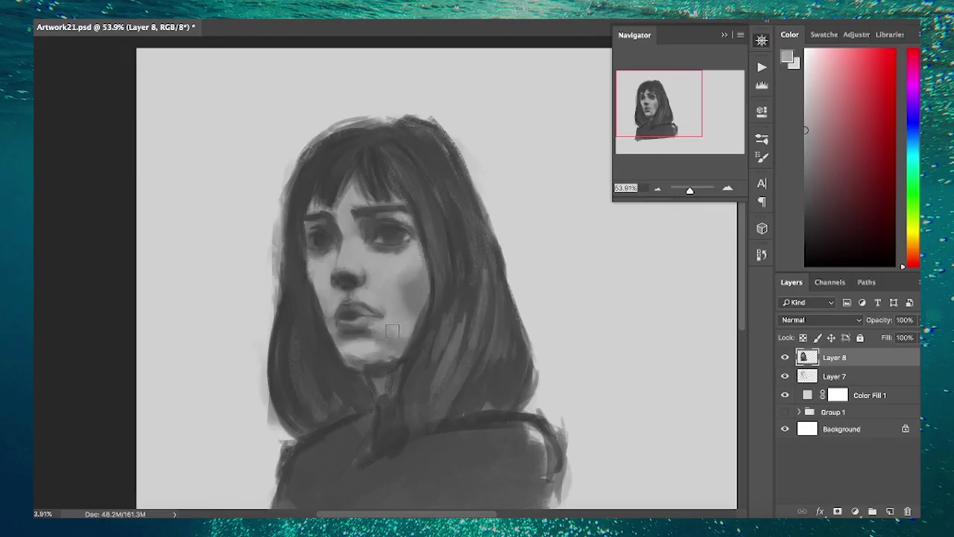
{"action": "left_click_drag", "start_coordinate": [347, 357], "coordinate": [399, 361]}
{"action": "left_click_drag", "start_coordinate": [391, 328], "coordinate": [415, 354]}
{"action": "left_click", "coordinate": [319, 266], "text": "alt"}
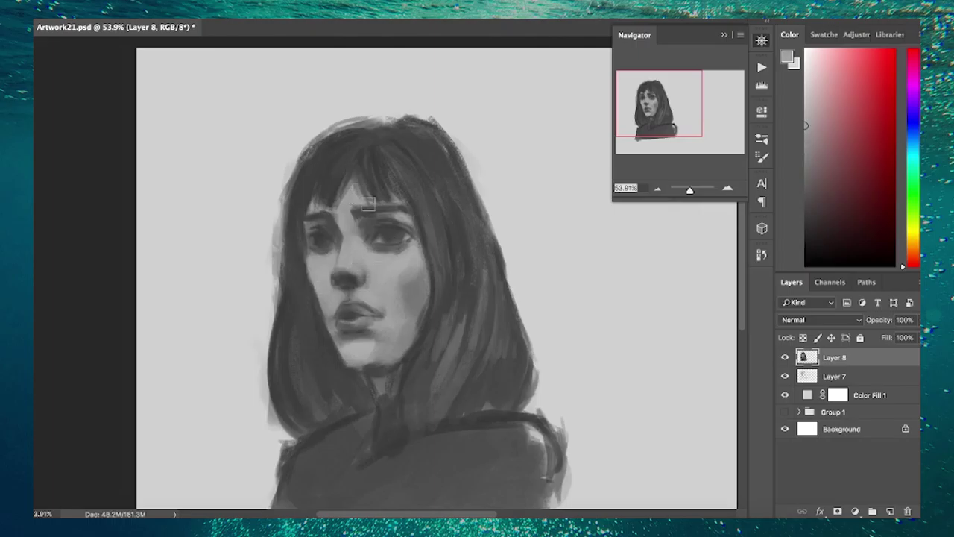
Rework the bangs over the forehead, adding a lighter skin wedge between them
{"action": "left_click_drag", "start_coordinate": [368, 204], "coordinate": [347, 162]}
{"action": "left_click", "coordinate": [347, 192], "text": "alt"}
{"action": "left_click", "coordinate": [374, 155], "text": "alt"}
{"action": "mouse_move", "coordinate": [343, 205]}
{"action": "left_mouse_down"}
{"action": "mouse_move", "coordinate": [350, 161]}
{"action": "mouse_move", "coordinate": [359, 205]}
{"action": "left_mouse_up"}
{"action": "left_click", "coordinate": [374, 154], "text": "alt"}
Darken the right eye's upper lid and inner corner, and lighten the inner eye corners
{"action": "scroll", "coordinate": [397, 136], "scroll_direction": "up", "scroll_amount": 5}
{"action": "left_click", "coordinate": [343, 167], "text": "alt"}
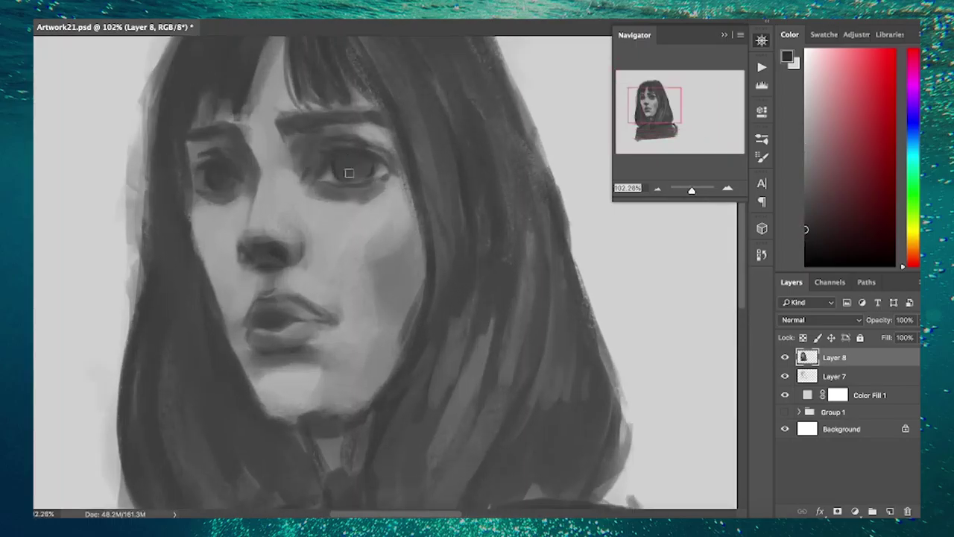
{"action": "mouse_move", "coordinate": [413, 147]}
{"action": "left_mouse_down"}
{"action": "mouse_move", "coordinate": [335, 161]}
{"action": "mouse_move", "coordinate": [316, 184]}
{"action": "left_mouse_up"}
{"action": "left_click", "coordinate": [290, 194], "text": "alt"}
{"action": "left_click_drag", "start_coordinate": [198, 170], "coordinate": [243, 191]}
{"action": "left_click", "coordinate": [209, 182], "text": "alt"}
{"action": "scroll", "coordinate": [384, 269], "scroll_direction": "down", "scroll_amount": 2}
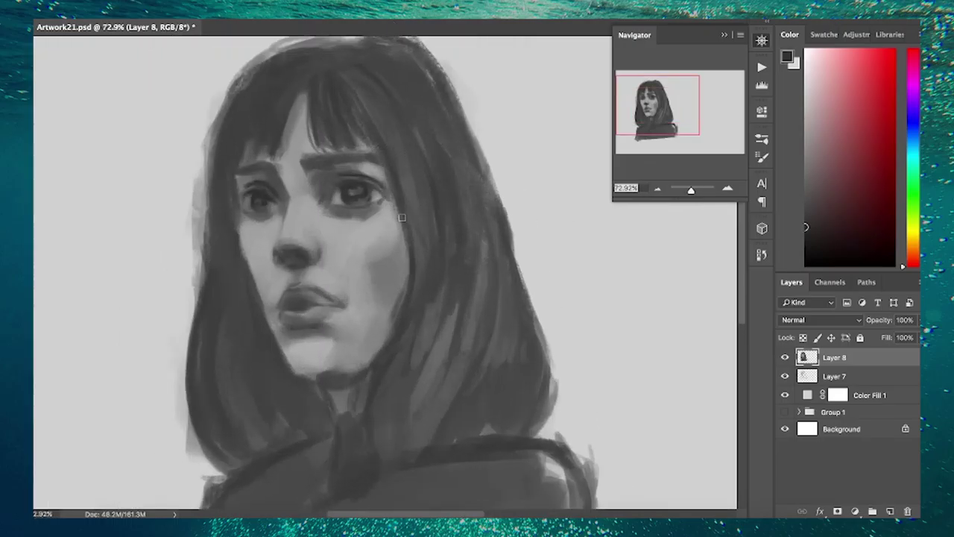
{"action": "left_click_drag", "start_coordinate": [322, 176], "coordinate": [307, 202]}
Paint light grey catchlights into both of the woman's eyes
{"action": "left_click", "coordinate": [313, 296], "text": "alt"}
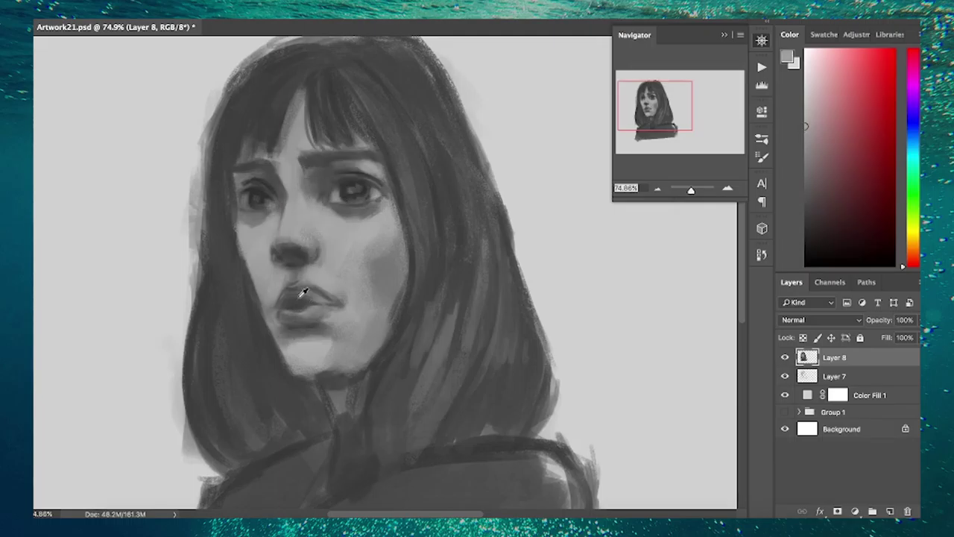
{"action": "left_click", "coordinate": [360, 160], "text": "alt"}
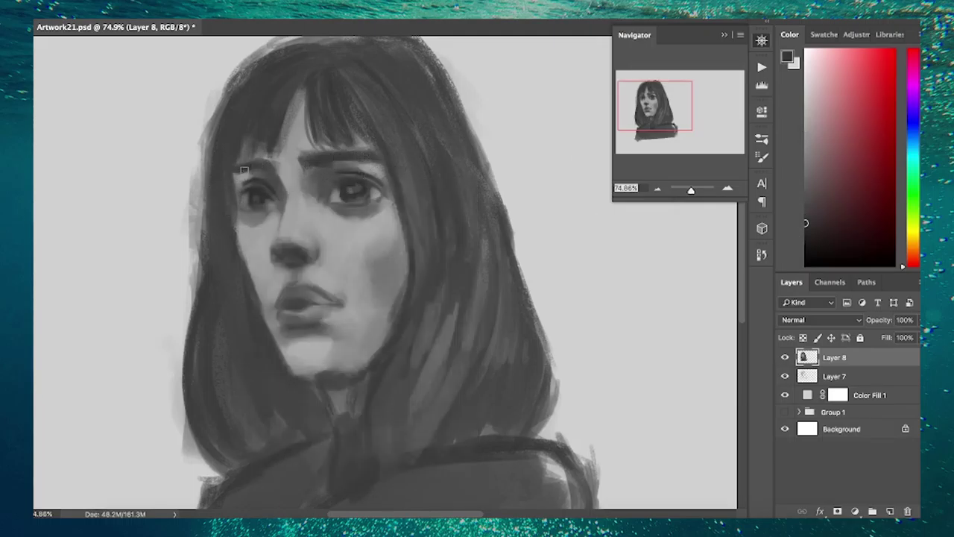
{"action": "scroll", "coordinate": [245, 165], "scroll_direction": "up", "scroll_amount": 1}
{"action": "scroll", "coordinate": [189, 164], "scroll_direction": "up", "scroll_amount": 1}
{"action": "left_click", "coordinate": [188, 164], "text": "alt"}
{"action": "left_click", "coordinate": [199, 169]}
{"action": "left_click", "coordinate": [334, 156]}
{"action": "scroll", "coordinate": [333, 253], "scroll_direction": "down", "scroll_amount": 1}
Darken the right eyebrow and the lower lid under the right eye
{"action": "left_click", "coordinate": [249, 271], "text": "alt"}
{"action": "left_click", "coordinate": [353, 227], "text": "alt"}
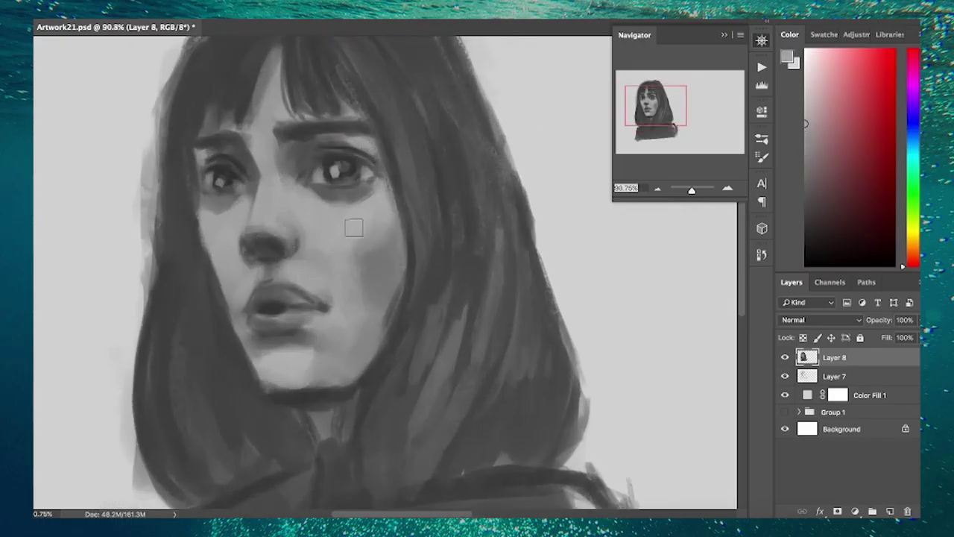
{"action": "scroll", "coordinate": [341, 246], "scroll_direction": "down", "scroll_amount": 2}
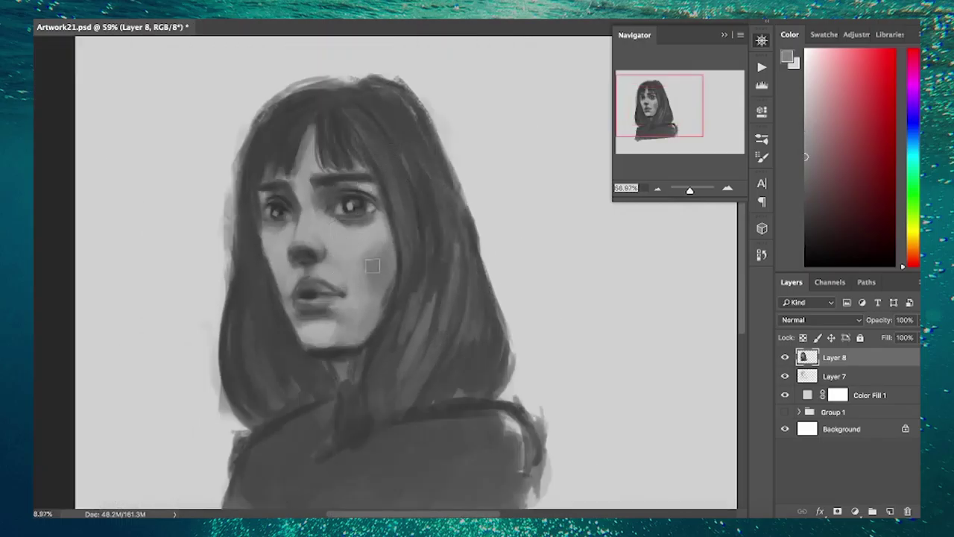
{"action": "left_click", "coordinate": [354, 237], "text": "alt"}
{"action": "scroll", "coordinate": [354, 236], "scroll_direction": "up", "scroll_amount": 2}
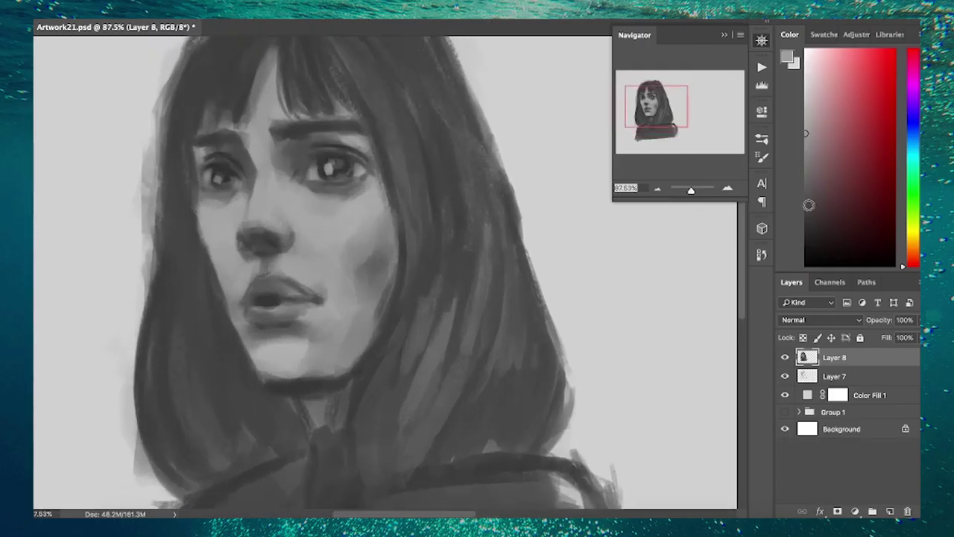
{"action": "left_click", "coordinate": [467, 212], "text": "alt"}
{"action": "left_click", "coordinate": [287, 131], "text": "alt"}
{"action": "left_click_drag", "start_coordinate": [296, 132], "coordinate": [346, 127]}
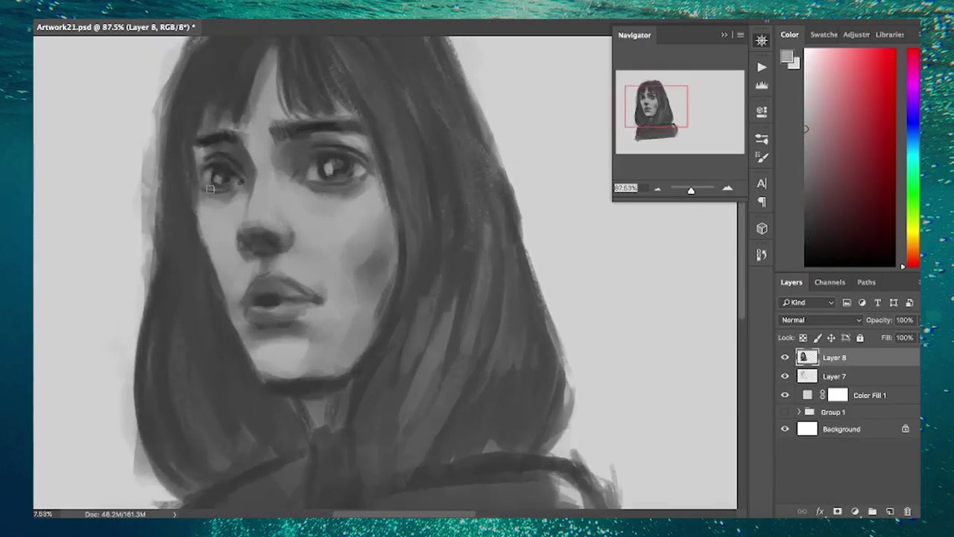
{"action": "left_click", "coordinate": [340, 189], "text": "alt"}
{"action": "left_click_drag", "start_coordinate": [332, 186], "coordinate": [358, 186]}
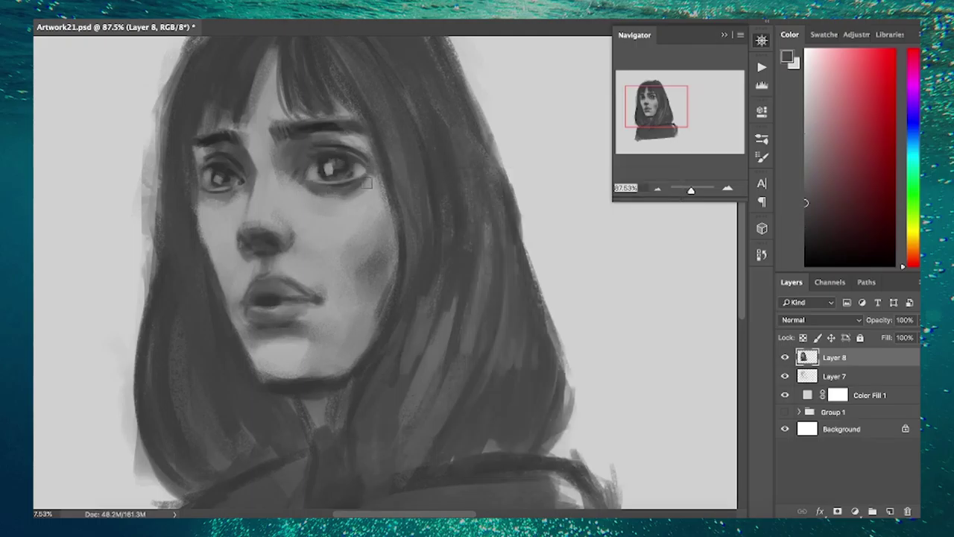
Sample lighter skin greys and darker tones from across the face
{"action": "left_click", "coordinate": [314, 163], "text": "alt"}
{"action": "left_click", "coordinate": [345, 162], "text": "alt"}
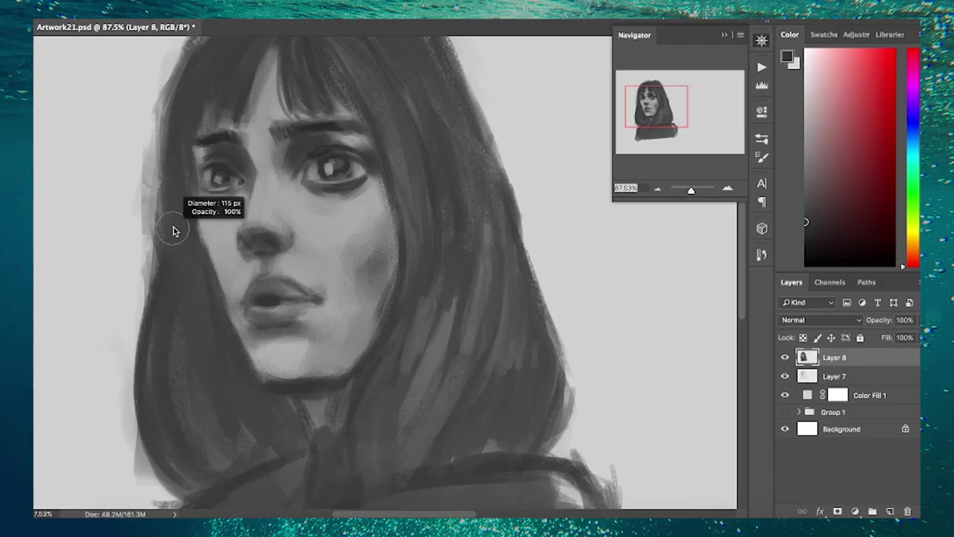
{"action": "left_click", "coordinate": [233, 192], "text": "alt"}
{"action": "scroll", "coordinate": [239, 194], "scroll_direction": "down", "scroll_amount": 3}
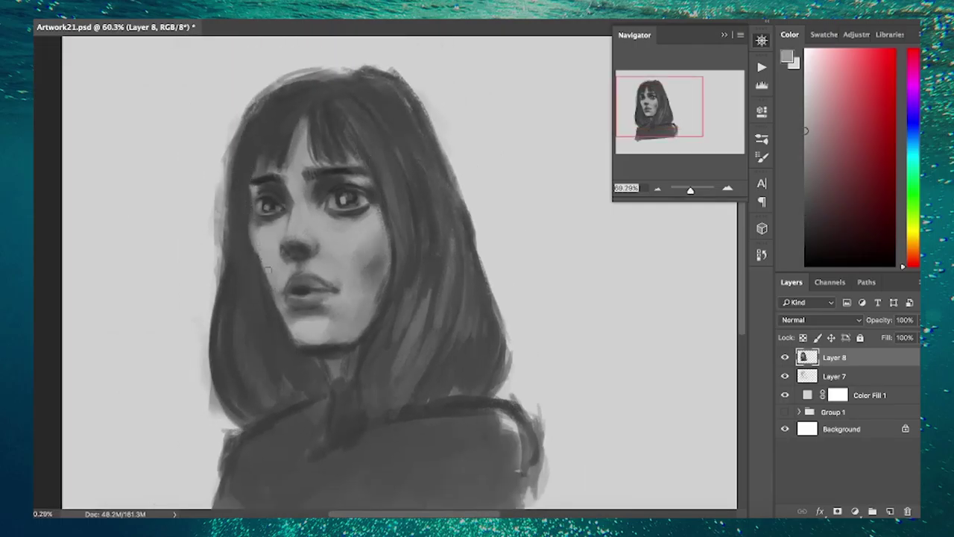
{"action": "left_click", "coordinate": [316, 344], "text": "alt"}
{"action": "scroll", "coordinate": [372, 284], "scroll_direction": "up", "scroll_amount": 3}
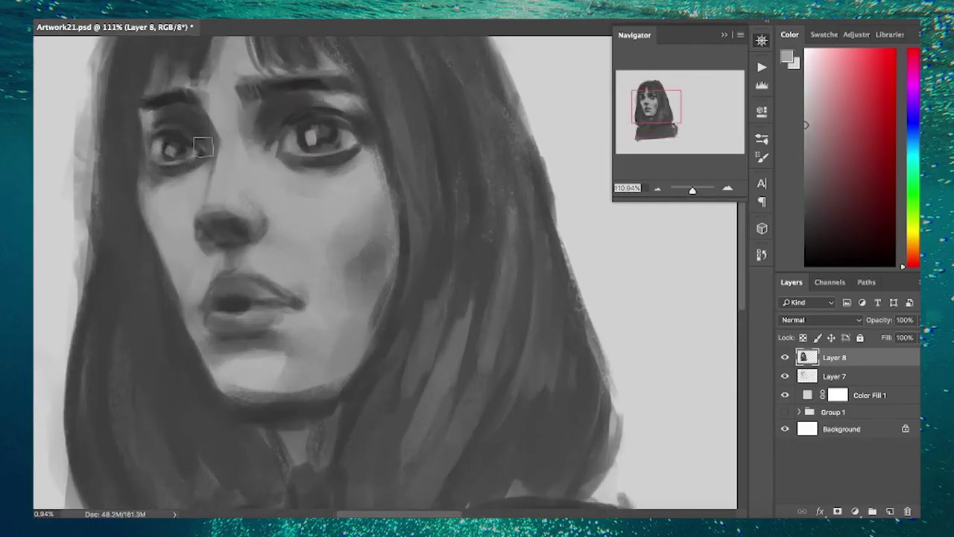
{"action": "scroll", "coordinate": [203, 147], "scroll_direction": "down", "scroll_amount": 3}
Paint dark strands through the hair by the forehead, both sides and the neck
{"action": "left_click", "coordinate": [384, 183], "text": "alt"}
{"action": "mouse_move", "coordinate": [376, 156]}
{"action": "left_mouse_down"}
{"action": "mouse_move", "coordinate": [356, 179]}
{"action": "mouse_move", "coordinate": [384, 372]}
{"action": "left_mouse_up"}
{"action": "left_click_drag", "start_coordinate": [418, 157], "coordinate": [432, 358]}
{"action": "left_click_drag", "start_coordinate": [283, 224], "coordinate": [298, 373]}
{"action": "mouse_move", "coordinate": [387, 343]}
{"action": "left_mouse_down"}
{"action": "mouse_move", "coordinate": [458, 327]}
{"action": "mouse_move", "coordinate": [417, 372]}
{"action": "left_mouse_up"}
{"action": "left_click_drag", "start_coordinate": [291, 388], "coordinate": [257, 470]}
{"action": "left_click_drag", "start_coordinate": [491, 365], "coordinate": [447, 439]}
On a new empty layer, sketch a loose light-grey head circle right of the woman
{"action": "scroll", "coordinate": [384, 275], "scroll_direction": "up", "scroll_amount": 3}
{"action": "left_click", "coordinate": [298, 163], "text": "alt"}
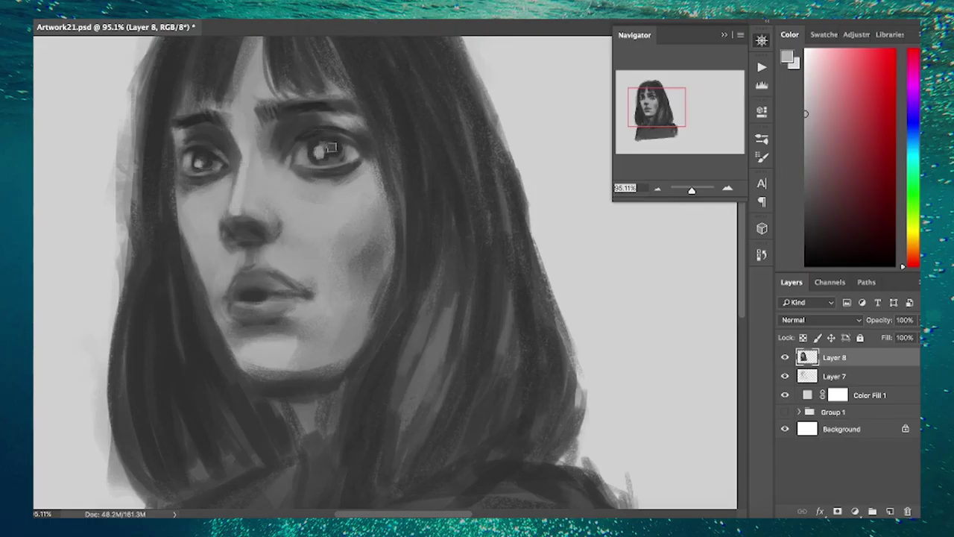
{"action": "scroll", "coordinate": [439, 332], "scroll_direction": "down", "scroll_amount": 2}
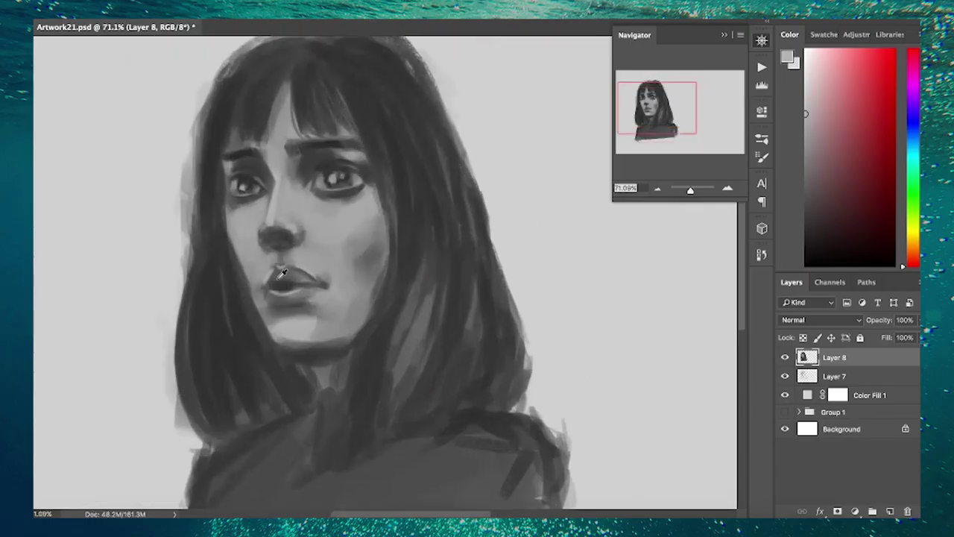
{"action": "scroll", "coordinate": [439, 331], "scroll_direction": "up", "scroll_amount": 3}
{"action": "left_click", "coordinate": [440, 332], "text": "alt"}
{"action": "left_click", "coordinate": [238, 265], "text": "alt"}
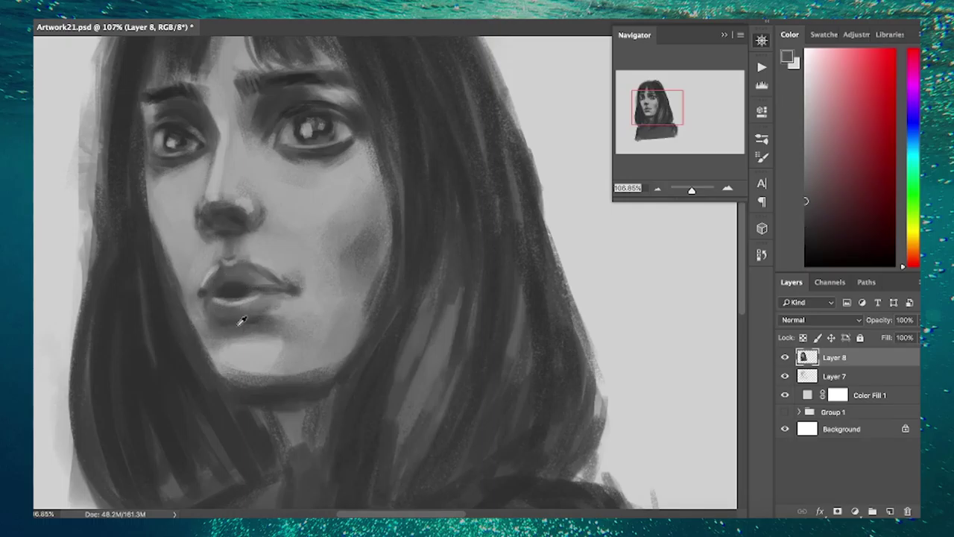
{"action": "key", "text": "ctrl+shift+alt+n"}
{"action": "scroll", "coordinate": [258, 266], "scroll_direction": "down", "scroll_amount": 3}
{"action": "mouse_move", "coordinate": [365, 112]}
{"action": "left_mouse_down"}
{"action": "mouse_move", "coordinate": [390, 313]}
{"action": "mouse_move", "coordinate": [521, 224]}
{"action": "left_mouse_up"}
Reinforce the head circle, add centre and cross lines, and mark nose, mouth, neck and shoulders
{"action": "mouse_move", "coordinate": [342, 209]}
{"action": "left_mouse_down"}
{"action": "mouse_move", "coordinate": [449, 110]}
{"action": "mouse_move", "coordinate": [435, 395]}
{"action": "left_mouse_up"}
{"action": "left_click_drag", "start_coordinate": [376, 179], "coordinate": [514, 171]}
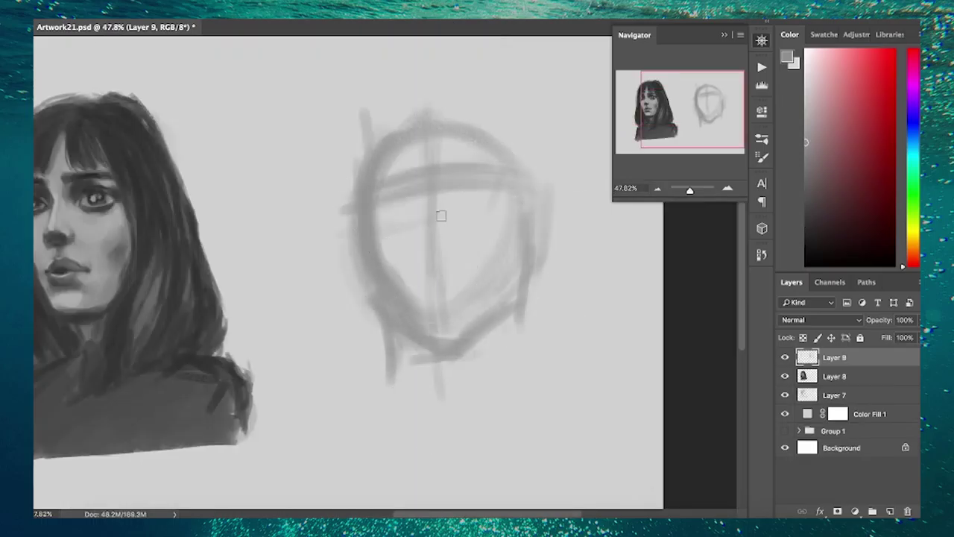
{"action": "left_click_drag", "start_coordinate": [379, 224], "coordinate": [517, 216]}
{"action": "left_click_drag", "start_coordinate": [417, 283], "coordinate": [454, 291]}
{"action": "left_click_drag", "start_coordinate": [391, 335], "coordinate": [529, 284]}
{"action": "mouse_move", "coordinate": [402, 387]}
{"action": "left_mouse_down"}
{"action": "mouse_move", "coordinate": [331, 417]}
{"action": "mouse_move", "coordinate": [417, 373]}
{"action": "left_mouse_up"}
{"action": "left_click_drag", "start_coordinate": [533, 365], "coordinate": [617, 425]}
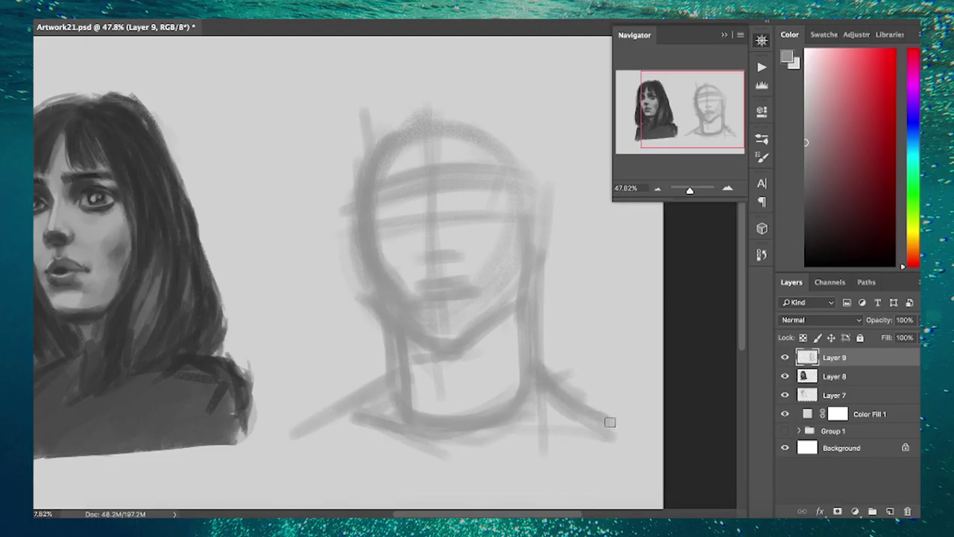
{"action": "left_click_drag", "start_coordinate": [402, 380], "coordinate": [328, 421]}
Sketch the ear and head outline, and mark the brow, eyes and nose
{"action": "left_click_drag", "start_coordinate": [354, 156], "coordinate": [350, 283]}
{"action": "left_click_drag", "start_coordinate": [532, 224], "coordinate": [557, 277]}
{"action": "left_click_drag", "start_coordinate": [350, 209], "coordinate": [464, 102]}
{"action": "mouse_move", "coordinate": [548, 191]}
{"action": "left_mouse_down"}
{"action": "mouse_move", "coordinate": [396, 124]}
{"action": "mouse_move", "coordinate": [536, 198]}
{"action": "left_mouse_up"}
{"action": "left_click_drag", "start_coordinate": [419, 235], "coordinate": [465, 249]}
{"action": "left_click_drag", "start_coordinate": [388, 173], "coordinate": [383, 191]}
{"action": "left_click_drag", "start_coordinate": [447, 179], "coordinate": [499, 185]}
{"action": "mouse_move", "coordinate": [377, 186]}
{"action": "left_mouse_down"}
{"action": "mouse_move", "coordinate": [391, 215]}
{"action": "mouse_move", "coordinate": [417, 218]}
{"action": "left_mouse_up"}
Darken the eyes and brows, and sketch the lips, jaw, neck and extra construction strokes
{"action": "left_click_drag", "start_coordinate": [456, 205], "coordinate": [498, 203]}
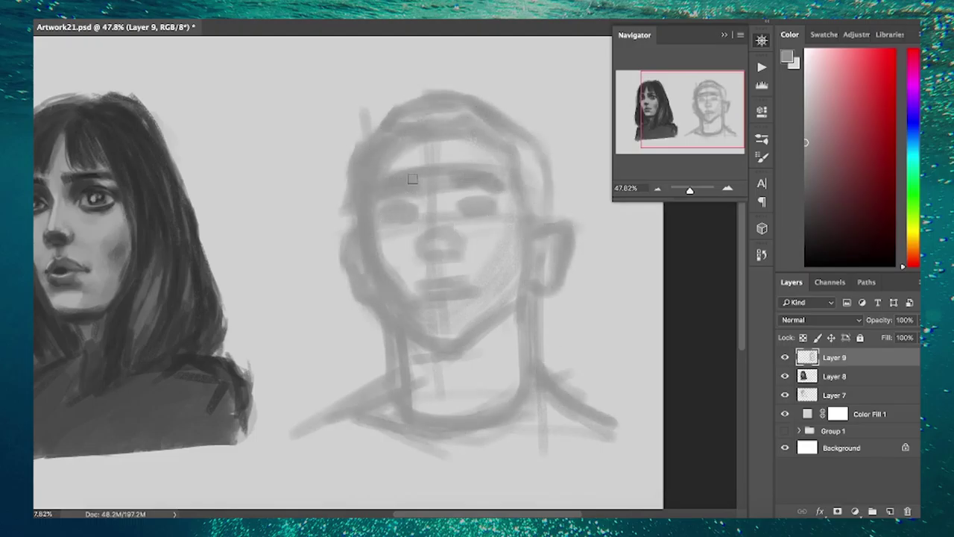
{"action": "mouse_move", "coordinate": [417, 280]}
{"action": "left_mouse_down"}
{"action": "mouse_move", "coordinate": [468, 298]}
{"action": "mouse_move", "coordinate": [462, 343]}
{"action": "left_mouse_up"}
{"action": "left_click_drag", "start_coordinate": [474, 346], "coordinate": [474, 411]}
{"action": "left_click_drag", "start_coordinate": [447, 365], "coordinate": [405, 410]}
{"action": "left_click_drag", "start_coordinate": [530, 388], "coordinate": [551, 462]}
{"action": "left_click_drag", "start_coordinate": [526, 343], "coordinate": [607, 433]}
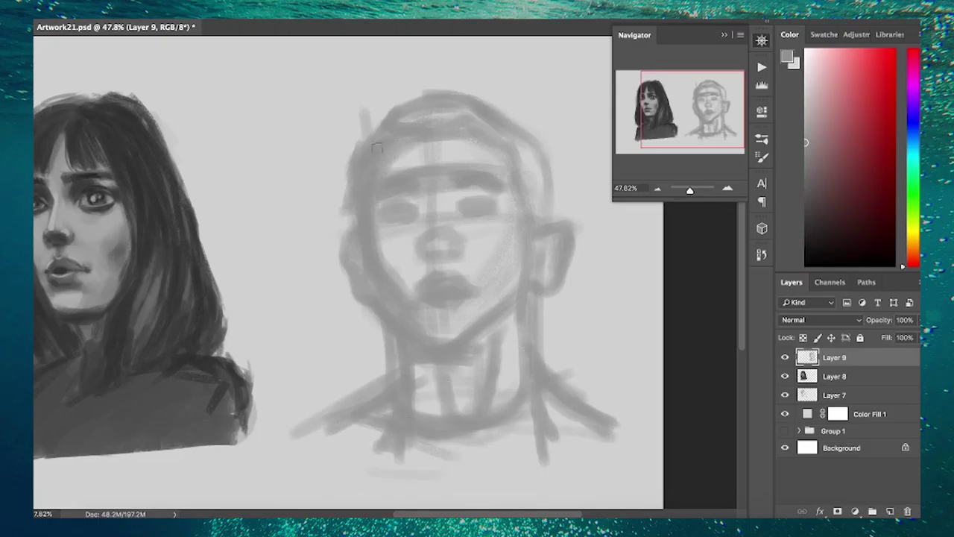
{"action": "left_click_drag", "start_coordinate": [394, 164], "coordinate": [529, 108]}
On a new layer, draw cleaner lines for the face side, nose and both brows
{"action": "key", "text": "ctrl+shift+alt+n"}
{"action": "scroll", "coordinate": [392, 93], "scroll_direction": "up", "scroll_amount": 2}
{"action": "mouse_move", "coordinate": [319, 135]}
{"action": "left_mouse_down"}
{"action": "mouse_move", "coordinate": [313, 284]}
{"action": "mouse_move", "coordinate": [402, 387]}
{"action": "mouse_move", "coordinate": [536, 268]}
{"action": "mouse_move", "coordinate": [481, 350]}
{"action": "left_mouse_up"}
{"action": "scroll", "coordinate": [436, 252], "scroll_direction": "down", "scroll_amount": 2}
{"action": "left_click_drag", "start_coordinate": [426, 258], "coordinate": [450, 231]}
{"action": "left_click_drag", "start_coordinate": [374, 216], "coordinate": [416, 184]}
{"action": "left_click_drag", "start_coordinate": [493, 186], "coordinate": [498, 197]}
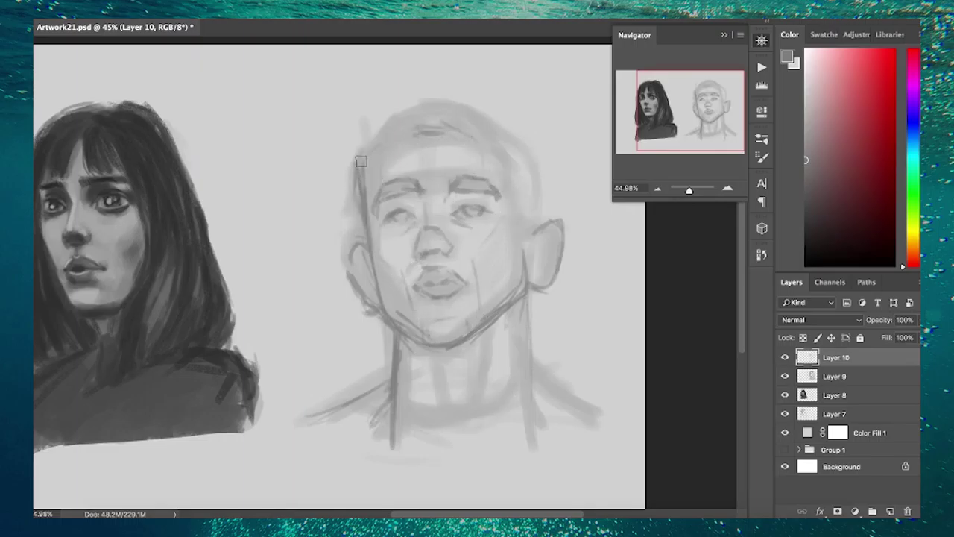
Redraw the man's skull outline, cheeks, jawline, neck and shoulder lines
{"action": "left_click_drag", "start_coordinate": [361, 161], "coordinate": [521, 173]}
{"action": "left_click_drag", "start_coordinate": [356, 181], "coordinate": [529, 238]}
{"action": "left_click_drag", "start_coordinate": [541, 190], "coordinate": [477, 119]}
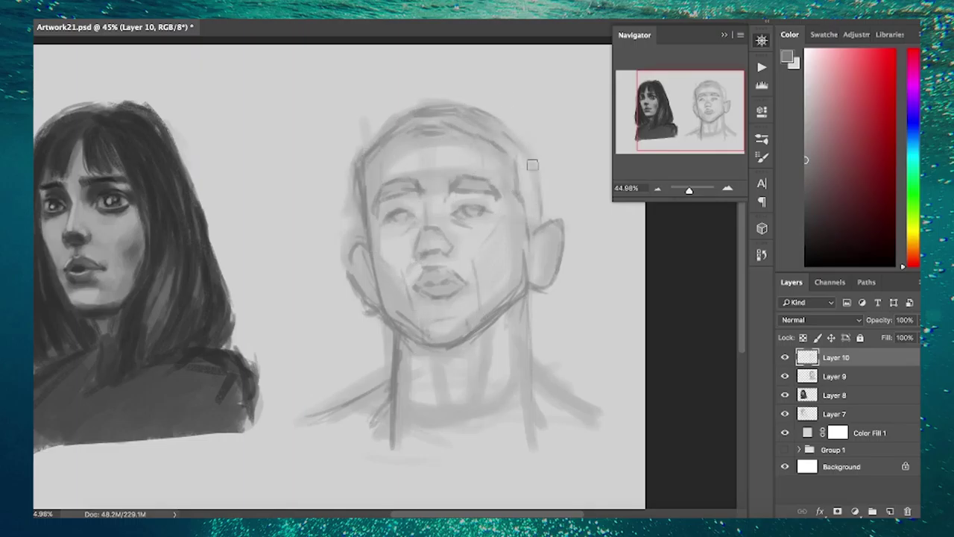
{"action": "left_click_drag", "start_coordinate": [536, 217], "coordinate": [505, 154]}
{"action": "mouse_move", "coordinate": [472, 337]}
{"action": "left_mouse_down"}
{"action": "mouse_move", "coordinate": [512, 301]}
{"action": "mouse_move", "coordinate": [533, 429]}
{"action": "left_mouse_up"}
{"action": "left_click_drag", "start_coordinate": [535, 364], "coordinate": [602, 414]}
{"action": "left_click_drag", "start_coordinate": [313, 417], "coordinate": [389, 389]}
{"action": "left_click_drag", "start_coordinate": [447, 410], "coordinate": [491, 345]}
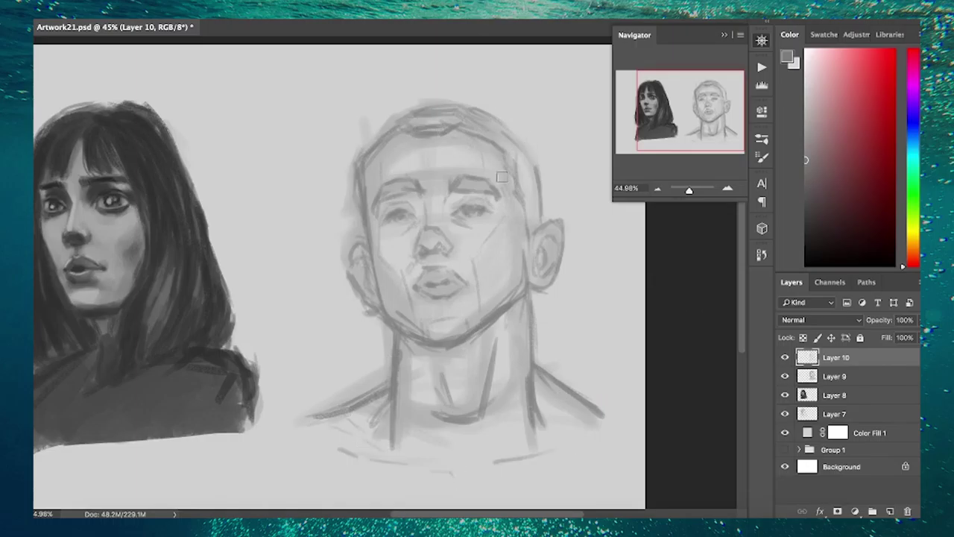
Block in grey shading over head, face, neck and shoulders, with dark hair and eyebrows
{"action": "mouse_move", "coordinate": [417, 149]}
{"action": "left_mouse_down"}
{"action": "mouse_move", "coordinate": [512, 420]}
{"action": "mouse_move", "coordinate": [537, 149]}
{"action": "left_mouse_up"}
{"action": "mouse_move", "coordinate": [403, 134]}
{"action": "left_mouse_down"}
{"action": "mouse_move", "coordinate": [377, 211]}
{"action": "mouse_move", "coordinate": [494, 258]}
{"action": "mouse_move", "coordinate": [458, 366]}
{"action": "mouse_move", "coordinate": [520, 398]}
{"action": "mouse_move", "coordinate": [537, 242]}
{"action": "left_mouse_up"}
{"action": "left_click_drag", "start_coordinate": [414, 135], "coordinate": [463, 119]}
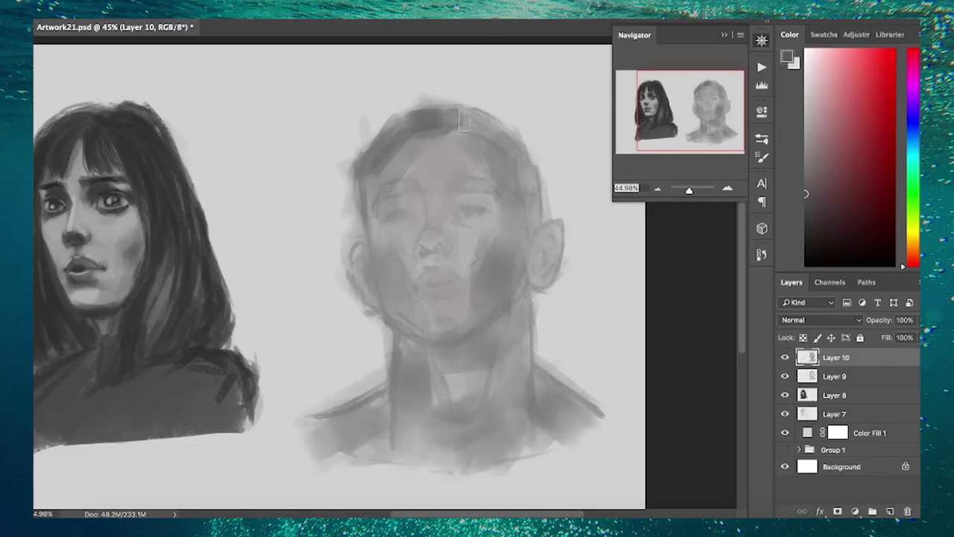
{"action": "left_click_drag", "start_coordinate": [392, 164], "coordinate": [532, 216]}
{"action": "left_click_drag", "start_coordinate": [376, 150], "coordinate": [377, 246]}
Add a new detail layer and shade under the jaw, on both ears, and around the eyes and mouth
{"action": "left_click_drag", "start_coordinate": [450, 183], "coordinate": [492, 179]}
{"action": "left_click", "coordinate": [890, 511]}
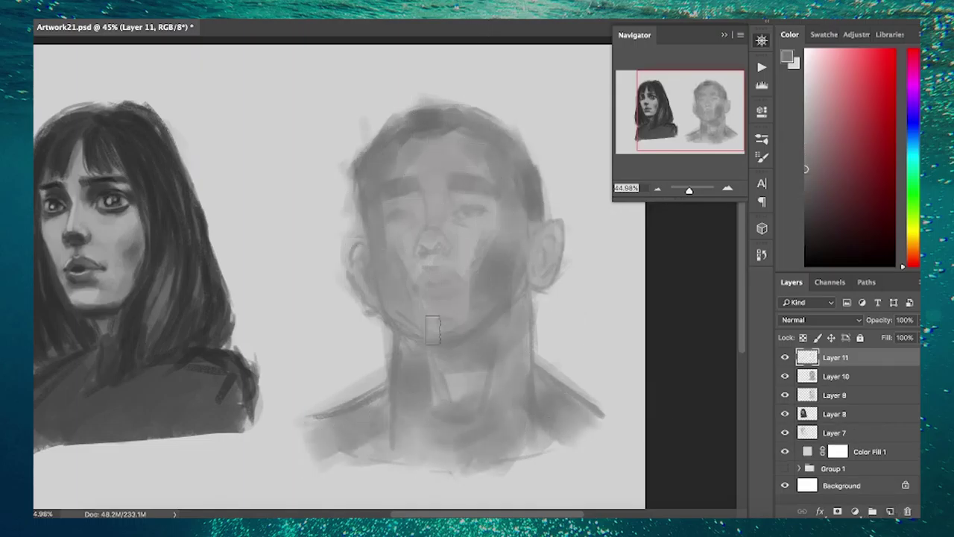
{"action": "left_click_drag", "start_coordinate": [430, 340], "coordinate": [510, 311]}
{"action": "left_click_drag", "start_coordinate": [569, 217], "coordinate": [565, 245]}
{"action": "left_click_drag", "start_coordinate": [359, 248], "coordinate": [357, 292]}
{"action": "left_click_drag", "start_coordinate": [392, 216], "coordinate": [401, 217]}
{"action": "left_click_drag", "start_coordinate": [465, 212], "coordinate": [475, 211]}
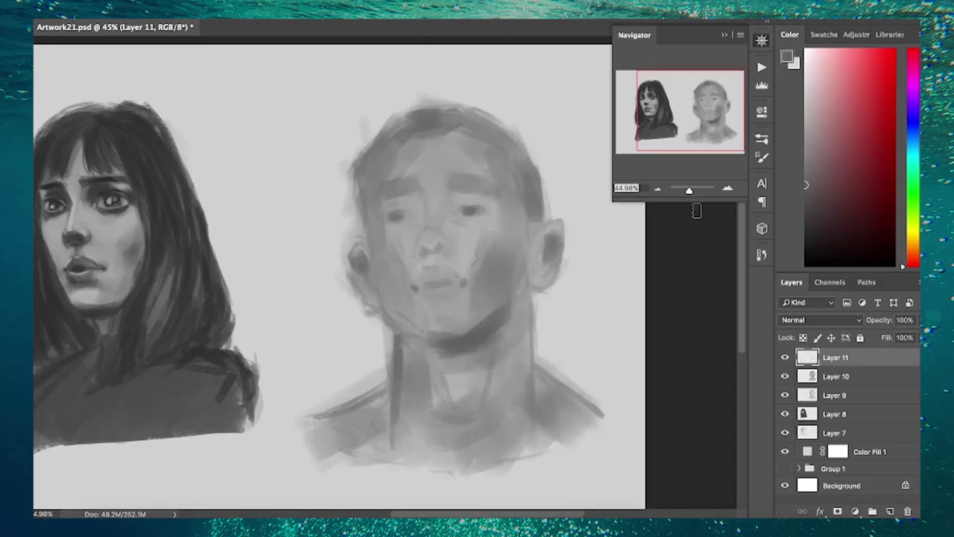
Outline both eyebrows and define the eyelid and eye contours with dark strokes
{"action": "scroll", "coordinate": [507, 185], "scroll_direction": "up", "scroll_amount": 5}
{"action": "mouse_move", "coordinate": [392, 164]}
{"action": "left_mouse_down"}
{"action": "mouse_move", "coordinate": [461, 191]}
{"action": "mouse_move", "coordinate": [474, 177]}
{"action": "mouse_move", "coordinate": [490, 212]}
{"action": "left_mouse_up"}
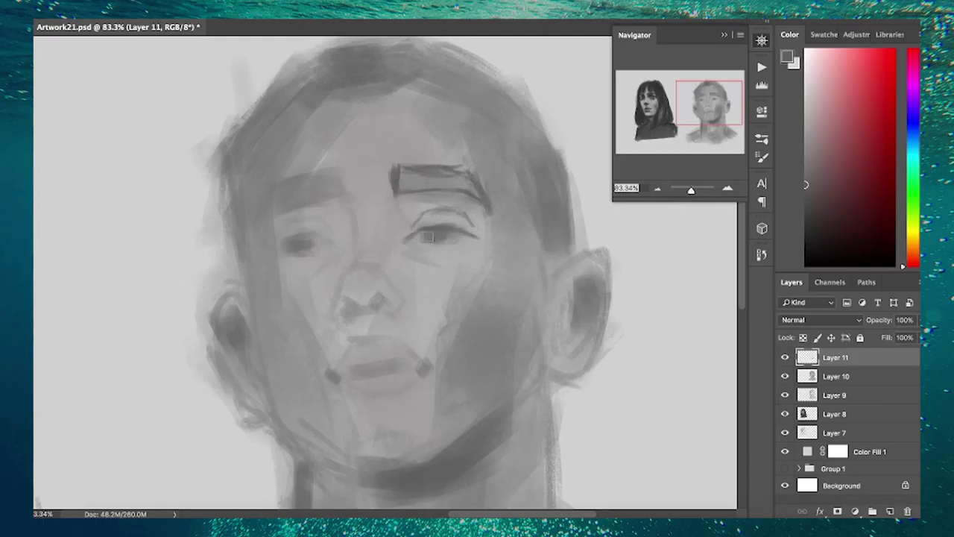
{"action": "left_click_drag", "start_coordinate": [418, 218], "coordinate": [468, 213]}
{"action": "mouse_move", "coordinate": [276, 216]}
{"action": "left_mouse_down"}
{"action": "mouse_move", "coordinate": [328, 179]}
{"action": "mouse_move", "coordinate": [344, 196]}
{"action": "left_mouse_up"}
{"action": "left_click_drag", "start_coordinate": [433, 219], "coordinate": [462, 218]}
{"action": "left_click_drag", "start_coordinate": [465, 214], "coordinate": [481, 249]}
Outline the left brow and upper lid, and trace the nose side, base and wing
{"action": "scroll", "coordinate": [467, 226], "scroll_direction": "down", "scroll_amount": 1}
{"action": "scroll", "coordinate": [468, 228], "scroll_direction": "up", "scroll_amount": 2}
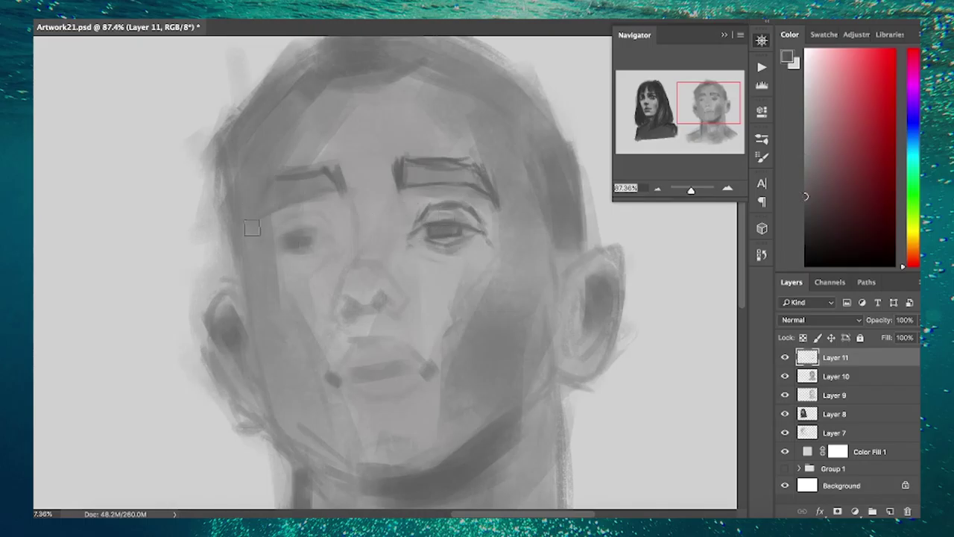
{"action": "left_click_drag", "start_coordinate": [252, 228], "coordinate": [346, 199]}
{"action": "left_click_drag", "start_coordinate": [270, 237], "coordinate": [334, 243]}
{"action": "mouse_move", "coordinate": [276, 228]}
{"action": "left_mouse_down"}
{"action": "mouse_move", "coordinate": [334, 240]}
{"action": "mouse_move", "coordinate": [388, 307]}
{"action": "left_mouse_up"}
{"action": "left_click_drag", "start_coordinate": [388, 272], "coordinate": [382, 300]}
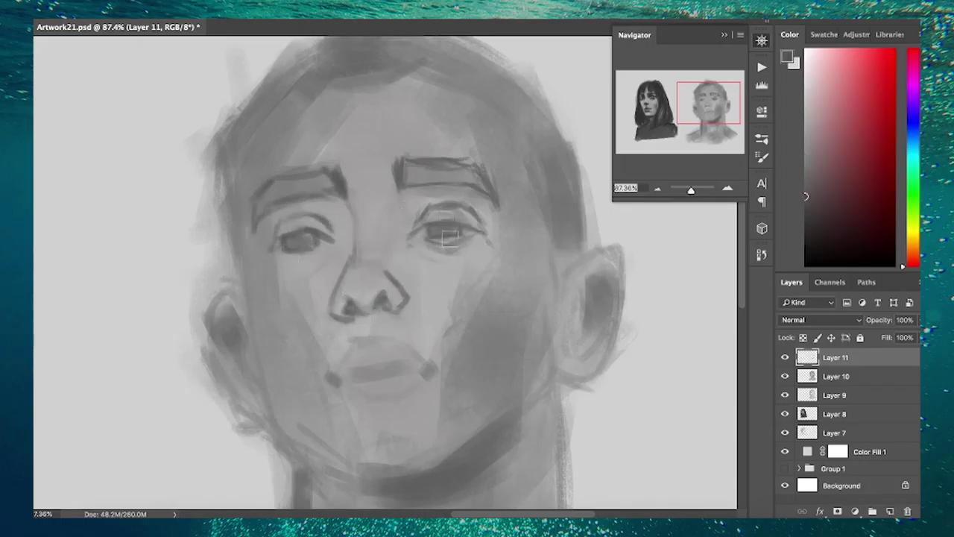
Darken the eyelids, the end of the left brow and the right nostril
{"action": "scroll", "coordinate": [450, 237], "scroll_direction": "down", "scroll_amount": 2}
{"action": "scroll", "coordinate": [450, 237], "scroll_direction": "up", "scroll_amount": 1}
{"action": "left_click_drag", "start_coordinate": [277, 249], "coordinate": [337, 256]}
{"action": "left_click_drag", "start_coordinate": [408, 247], "coordinate": [449, 237]}
{"action": "left_click_drag", "start_coordinate": [341, 178], "coordinate": [357, 216]}
{"action": "mouse_move", "coordinate": [383, 301]}
{"action": "left_mouse_down"}
{"action": "mouse_move", "coordinate": [410, 320]}
{"action": "mouse_move", "coordinate": [340, 373]}
{"action": "left_mouse_up"}
Darken the mouth corners and lower lip, and fill the eyebrows with darker grey
{"action": "scroll", "coordinate": [395, 313], "scroll_direction": "up", "scroll_amount": 1}
{"action": "left_click_drag", "start_coordinate": [398, 329], "coordinate": [430, 351]}
{"action": "left_click_drag", "start_coordinate": [360, 359], "coordinate": [413, 357]}
{"action": "left_click_drag", "start_coordinate": [350, 376], "coordinate": [406, 382]}
{"action": "left_click_drag", "start_coordinate": [443, 352], "coordinate": [456, 340]}
{"action": "left_click_drag", "start_coordinate": [265, 220], "coordinate": [322, 178]}
{"action": "left_click_drag", "start_coordinate": [416, 176], "coordinate": [490, 166]}
{"action": "left_click_drag", "start_coordinate": [321, 238], "coordinate": [295, 229]}
Darken the left side of the face, draw a dark jawline and outline both ears
{"action": "scroll", "coordinate": [283, 232], "scroll_direction": "down", "scroll_amount": 2}
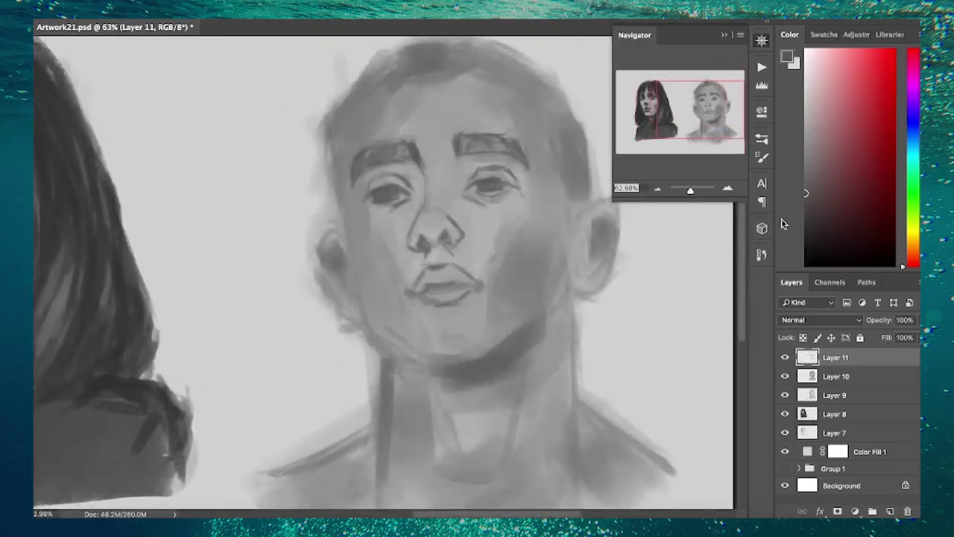
{"action": "left_click_drag", "start_coordinate": [332, 141], "coordinate": [350, 253]}
{"action": "left_click_drag", "start_coordinate": [365, 332], "coordinate": [555, 309]}
{"action": "left_click_drag", "start_coordinate": [322, 237], "coordinate": [344, 276]}
{"action": "mouse_move", "coordinate": [354, 328]}
{"action": "left_mouse_down"}
{"action": "mouse_move", "coordinate": [328, 270]}
{"action": "mouse_move", "coordinate": [349, 296]}
{"action": "left_mouse_up"}
{"action": "left_click_drag", "start_coordinate": [576, 245], "coordinate": [567, 306]}
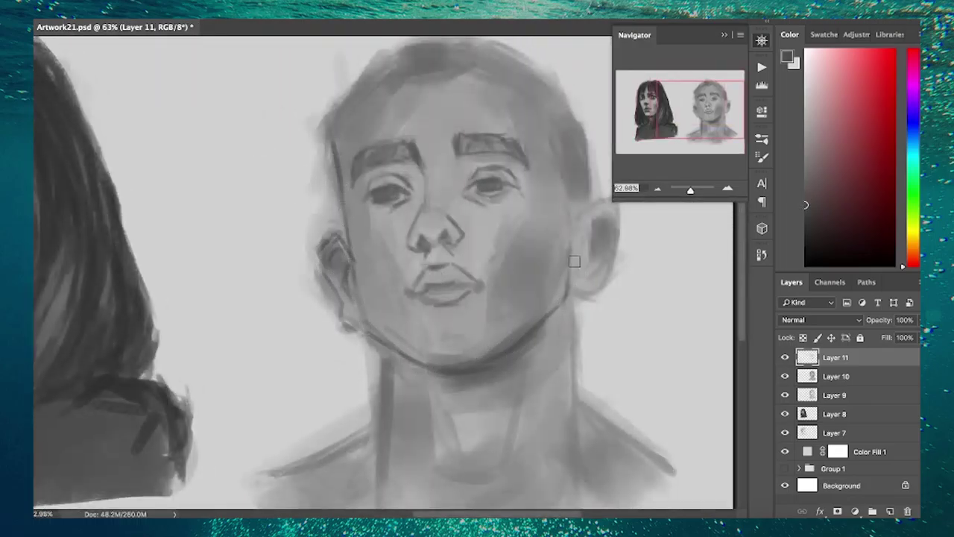
{"action": "left_click_drag", "start_coordinate": [574, 200], "coordinate": [605, 213]}
{"action": "mouse_move", "coordinate": [596, 224]}
{"action": "left_mouse_down"}
{"action": "mouse_move", "coordinate": [551, 228]}
{"action": "mouse_move", "coordinate": [544, 298]}
{"action": "left_mouse_up"}
Deepen the shadow under the chin and shade the neck and both shoulders
{"action": "scroll", "coordinate": [477, 223], "scroll_direction": "down", "scroll_amount": 3}
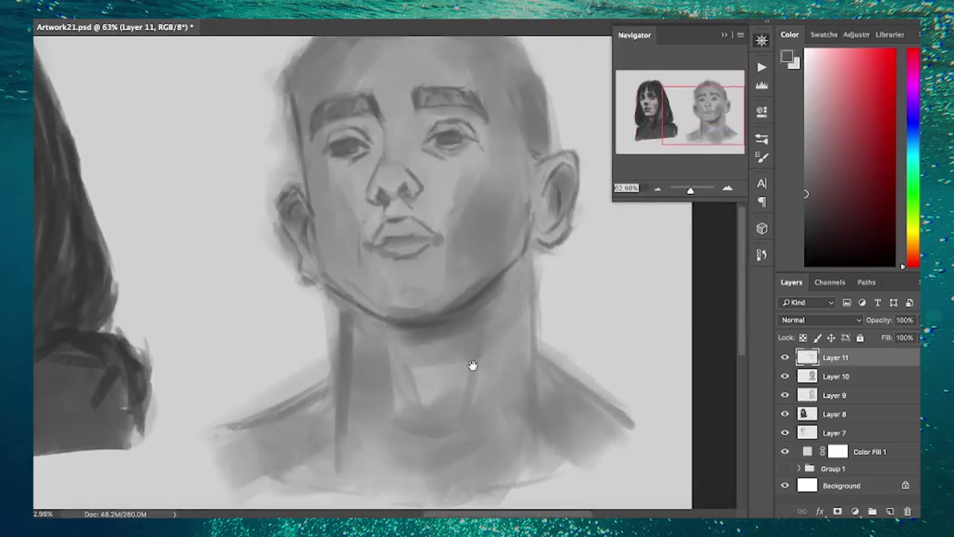
{"action": "left_click_drag", "start_coordinate": [414, 321], "coordinate": [514, 280]}
{"action": "left_click_drag", "start_coordinate": [406, 425], "coordinate": [473, 421]}
{"action": "left_click_drag", "start_coordinate": [533, 283], "coordinate": [537, 447]}
{"action": "left_click_drag", "start_coordinate": [544, 372], "coordinate": [618, 429]}
{"action": "left_click_drag", "start_coordinate": [333, 391], "coordinate": [237, 451]}
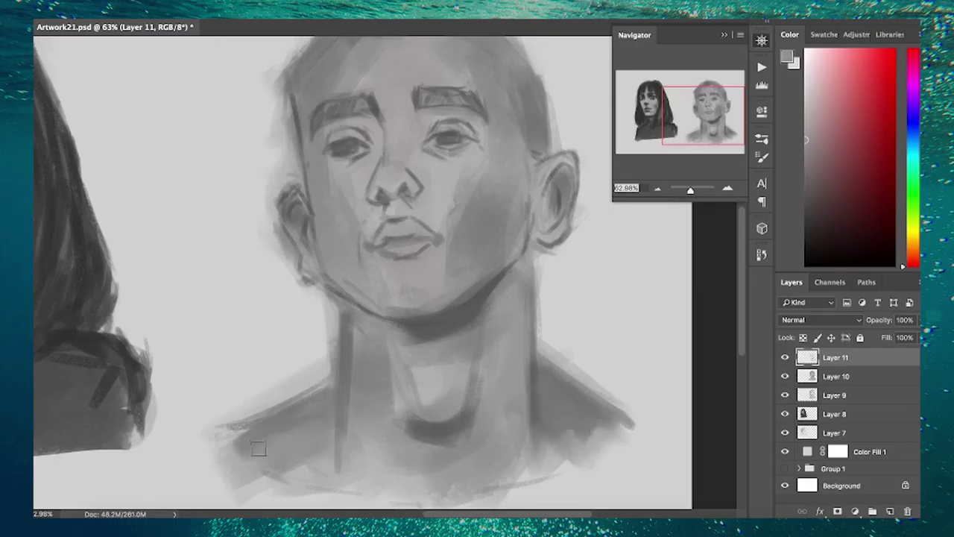
Model both sides of the neck and the throat with darker and lighter strokes
{"action": "left_click_drag", "start_coordinate": [358, 306], "coordinate": [384, 425]}
{"action": "left_click_drag", "start_coordinate": [398, 350], "coordinate": [410, 402]}
{"action": "mouse_move", "coordinate": [462, 331]}
{"action": "left_mouse_down"}
{"action": "mouse_move", "coordinate": [437, 413]}
{"action": "mouse_move", "coordinate": [443, 360]}
{"action": "mouse_move", "coordinate": [496, 413]}
{"action": "left_mouse_up"}
{"action": "left_click_drag", "start_coordinate": [518, 290], "coordinate": [506, 462]}
{"action": "mouse_move", "coordinate": [414, 425]}
{"action": "left_mouse_down"}
{"action": "mouse_move", "coordinate": [456, 444]}
{"action": "mouse_move", "coordinate": [377, 395]}
{"action": "left_mouse_up"}
{"action": "left_click_drag", "start_coordinate": [365, 358], "coordinate": [350, 466]}
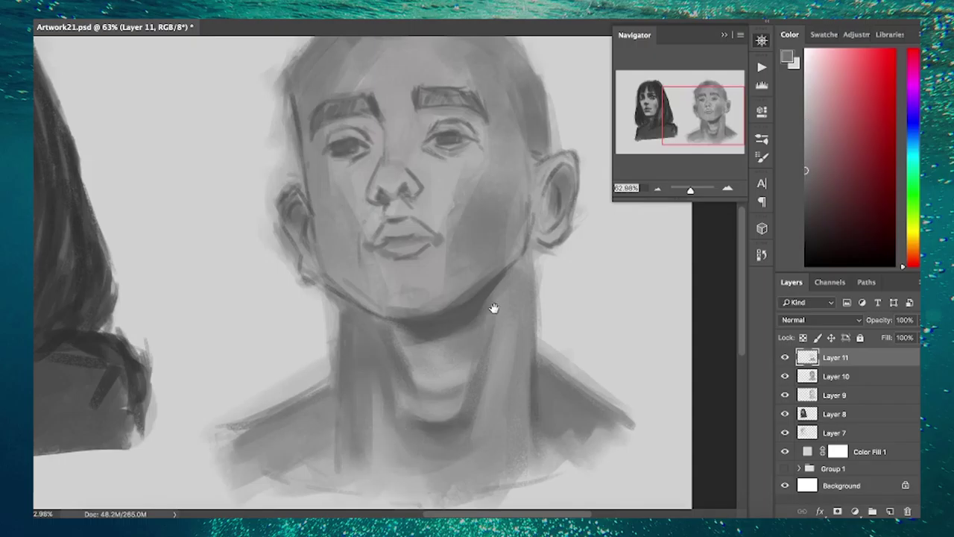
Shade both cheeks and darken the jaw, eyebrows, eyes, nose and mouth corner
{"action": "scroll", "coordinate": [357, 417], "scroll_direction": "up", "scroll_amount": 4}
{"action": "left_click_drag", "start_coordinate": [436, 253], "coordinate": [459, 327]}
{"action": "left_click_drag", "start_coordinate": [328, 250], "coordinate": [369, 306]}
{"action": "left_click_drag", "start_coordinate": [395, 352], "coordinate": [332, 301]}
{"action": "mouse_move", "coordinate": [327, 246]}
{"action": "left_mouse_down"}
{"action": "mouse_move", "coordinate": [383, 373]}
{"action": "mouse_move", "coordinate": [380, 222]}
{"action": "mouse_move", "coordinate": [492, 224]}
{"action": "left_mouse_up"}
{"action": "scroll", "coordinate": [365, 298], "scroll_direction": "up", "scroll_amount": 3}
{"action": "mouse_move", "coordinate": [447, 257]}
{"action": "left_mouse_down"}
{"action": "mouse_move", "coordinate": [328, 284]}
{"action": "mouse_move", "coordinate": [384, 246]}
{"action": "mouse_move", "coordinate": [395, 332]}
{"action": "mouse_move", "coordinate": [376, 388]}
{"action": "left_mouse_up"}
{"action": "mouse_move", "coordinate": [388, 354]}
{"action": "left_mouse_down"}
{"action": "mouse_move", "coordinate": [413, 424]}
{"action": "mouse_move", "coordinate": [410, 395]}
{"action": "left_mouse_up"}
{"action": "left_click", "coordinate": [457, 323], "text": "alt"}
Sample lighter greys and shade the right cheek and jaw
{"action": "right_click", "coordinate": [387, 356]}
{"action": "key", "text": "Escape"}
{"action": "left_click", "coordinate": [373, 363], "text": "alt"}
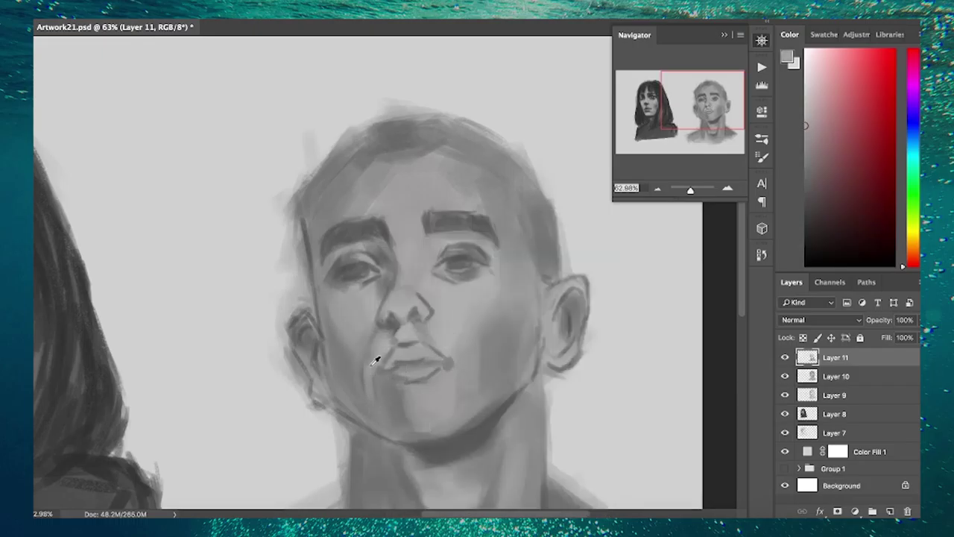
{"action": "left_click_drag", "start_coordinate": [470, 402], "coordinate": [529, 223]}
{"action": "left_click_drag", "start_coordinate": [492, 194], "coordinate": [536, 313]}
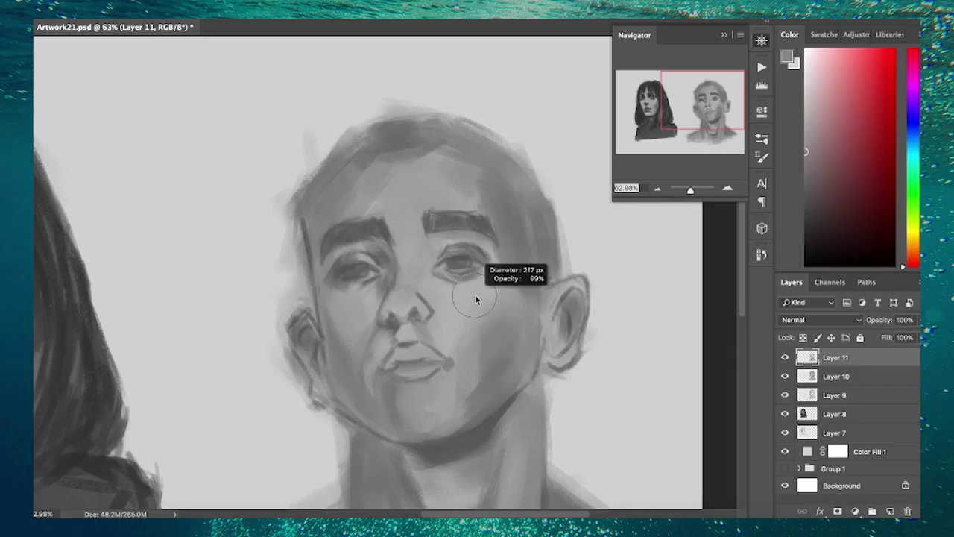
{"action": "left_click", "coordinate": [479, 298], "text": "alt"}
{"action": "left_click_drag", "start_coordinate": [514, 283], "coordinate": [508, 353]}
With a darker sampled grey, deepen the nose shading, right eyebrow and areas around the eyes
{"action": "left_click", "coordinate": [420, 296], "text": "alt"}
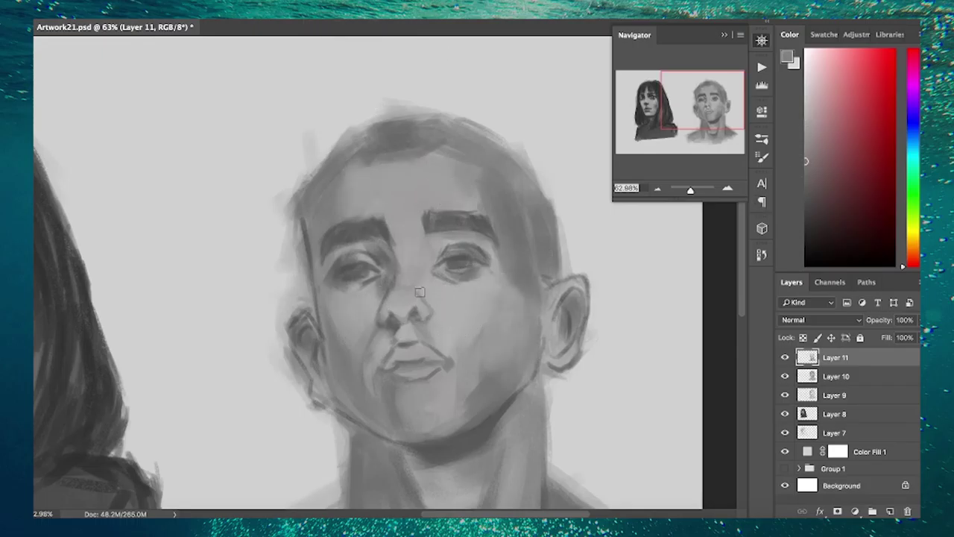
{"action": "scroll", "coordinate": [418, 303], "scroll_direction": "up", "scroll_amount": 3}
{"action": "mouse_move", "coordinate": [413, 332]}
{"action": "left_mouse_down"}
{"action": "mouse_move", "coordinate": [404, 351]}
{"action": "mouse_move", "coordinate": [389, 351]}
{"action": "left_mouse_up"}
{"action": "scroll", "coordinate": [399, 339], "scroll_direction": "down", "scroll_amount": 3}
{"action": "scroll", "coordinate": [399, 340], "scroll_direction": "up", "scroll_amount": 2}
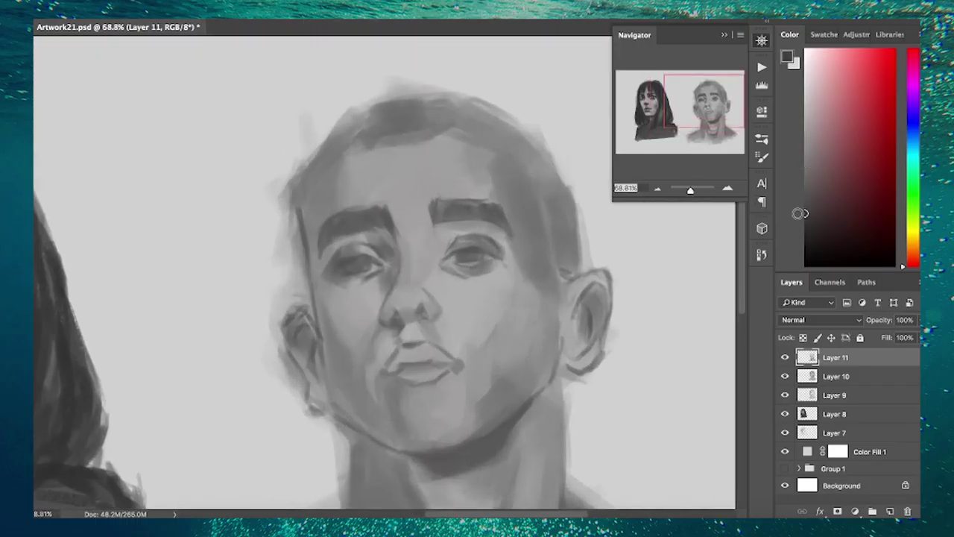
{"action": "left_click_drag", "start_coordinate": [397, 294], "coordinate": [395, 235]}
{"action": "left_click_drag", "start_coordinate": [381, 255], "coordinate": [362, 234]}
{"action": "left_click_drag", "start_coordinate": [447, 212], "coordinate": [488, 210]}
{"action": "left_click_drag", "start_coordinate": [340, 239], "coordinate": [358, 264]}
Lighten the forehead and brow area with lighter greys sampled from the face
{"action": "left_click", "coordinate": [422, 287], "text": "alt"}
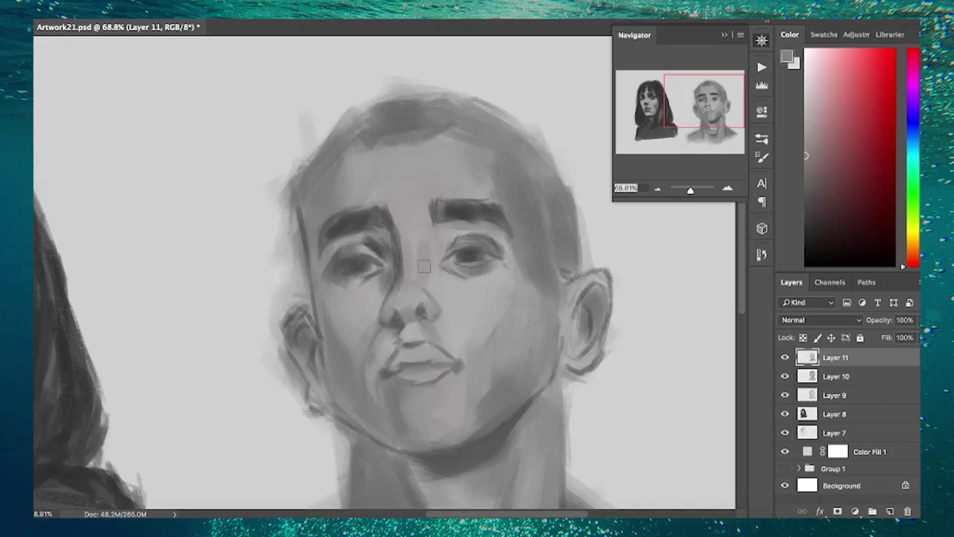
{"action": "mouse_move", "coordinate": [357, 199]}
{"action": "left_mouse_down"}
{"action": "mouse_move", "coordinate": [411, 219]}
{"action": "mouse_move", "coordinate": [477, 190]}
{"action": "left_mouse_up"}
{"action": "left_click", "coordinate": [362, 159], "text": "alt"}
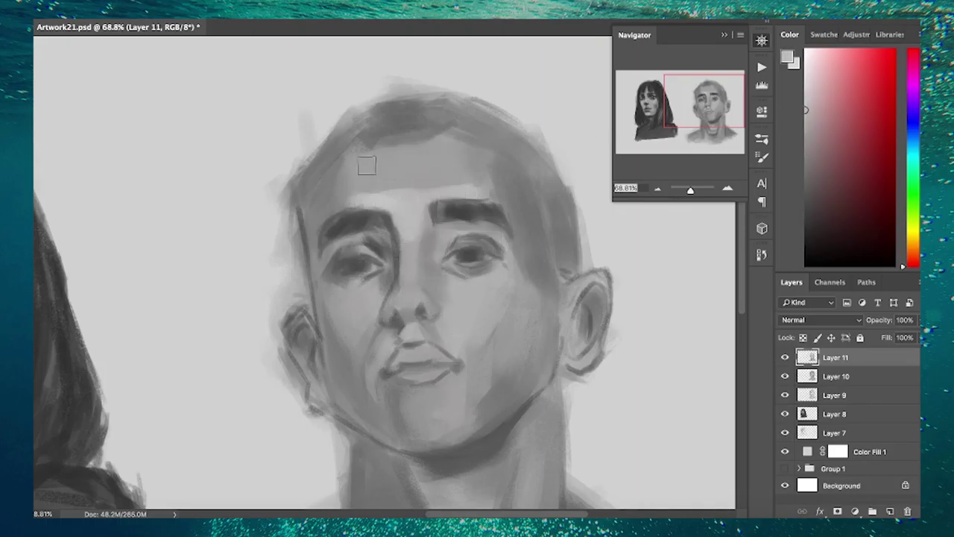
{"action": "left_click_drag", "start_coordinate": [357, 179], "coordinate": [495, 138]}
{"action": "mouse_move", "coordinate": [350, 202]}
{"action": "left_mouse_down"}
{"action": "mouse_move", "coordinate": [447, 149]}
{"action": "mouse_move", "coordinate": [481, 182]}
{"action": "left_mouse_up"}
{"action": "left_click", "coordinate": [445, 292], "text": "alt"}
Darken the lips, the chin shadow and the top and left side of the head
{"action": "left_click", "coordinate": [406, 354], "text": "alt"}
{"action": "mouse_move", "coordinate": [391, 358]}
{"action": "left_mouse_down"}
{"action": "mouse_move", "coordinate": [450, 350]}
{"action": "mouse_move", "coordinate": [447, 372]}
{"action": "left_mouse_up"}
{"action": "left_click_drag", "start_coordinate": [412, 458], "coordinate": [489, 441]}
{"action": "mouse_move", "coordinate": [310, 223]}
{"action": "left_mouse_down"}
{"action": "mouse_move", "coordinate": [374, 119]}
{"action": "mouse_move", "coordinate": [426, 107]}
{"action": "mouse_move", "coordinate": [532, 206]}
{"action": "mouse_move", "coordinate": [558, 313]}
{"action": "left_mouse_up"}
Darken the left side of the nose and lighten the left cheek
{"action": "scroll", "coordinate": [358, 276], "scroll_direction": "up", "scroll_amount": 2}
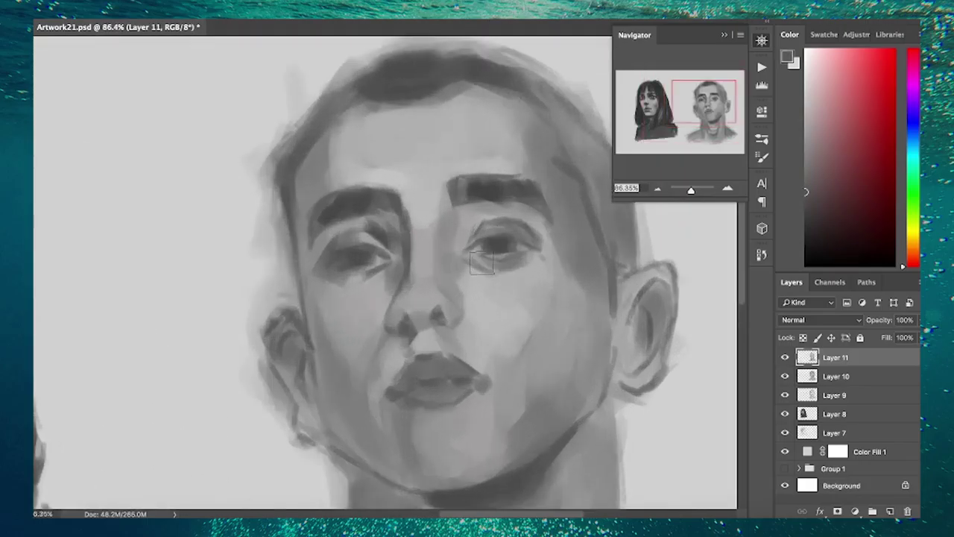
{"action": "left_click", "coordinate": [438, 316], "text": "alt"}
{"action": "scroll", "coordinate": [417, 328], "scroll_direction": "down", "scroll_amount": 2}
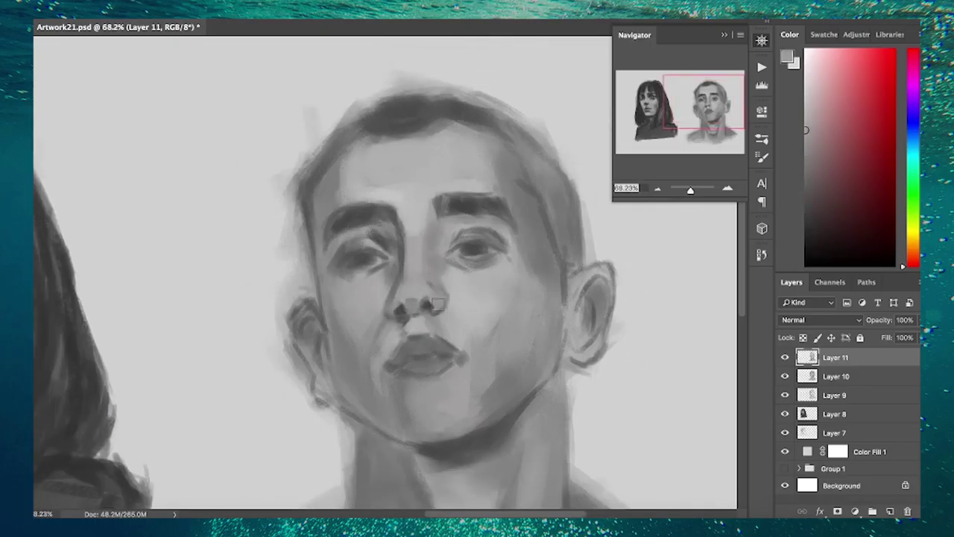
{"action": "left_click_drag", "start_coordinate": [402, 258], "coordinate": [372, 328]}
{"action": "left_click", "coordinate": [358, 313], "text": "alt"}
{"action": "left_click_drag", "start_coordinate": [395, 250], "coordinate": [391, 276]}
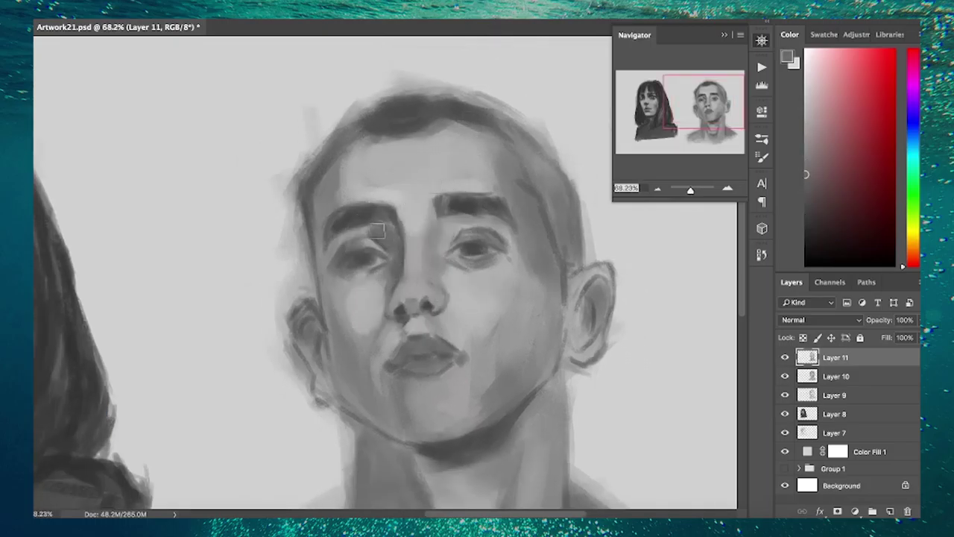
Sample several greys and paint a light patch on the chin
{"action": "left_click", "coordinate": [436, 241], "text": "alt"}
{"action": "left_click", "coordinate": [410, 169], "text": "alt"}
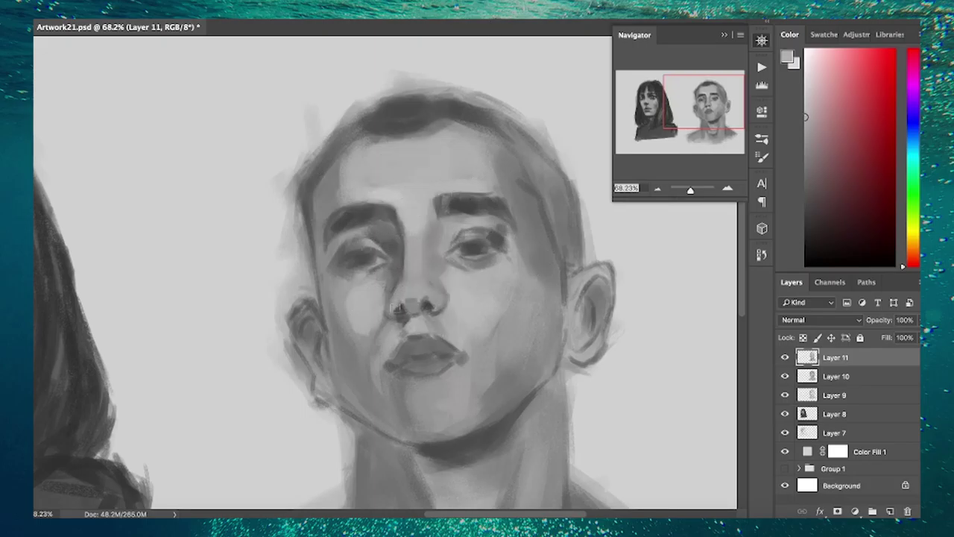
{"action": "scroll", "coordinate": [436, 302], "scroll_direction": "down", "scroll_amount": 2}
{"action": "left_click_drag", "start_coordinate": [469, 336], "coordinate": [503, 352]}
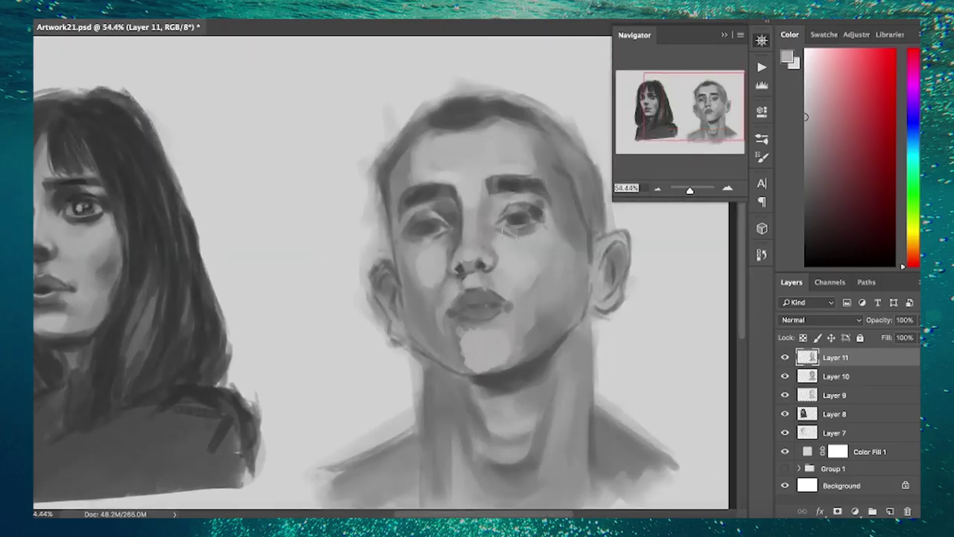
{"action": "left_click", "coordinate": [465, 348], "text": "alt"}
{"action": "left_click", "coordinate": [538, 284], "text": "alt"}
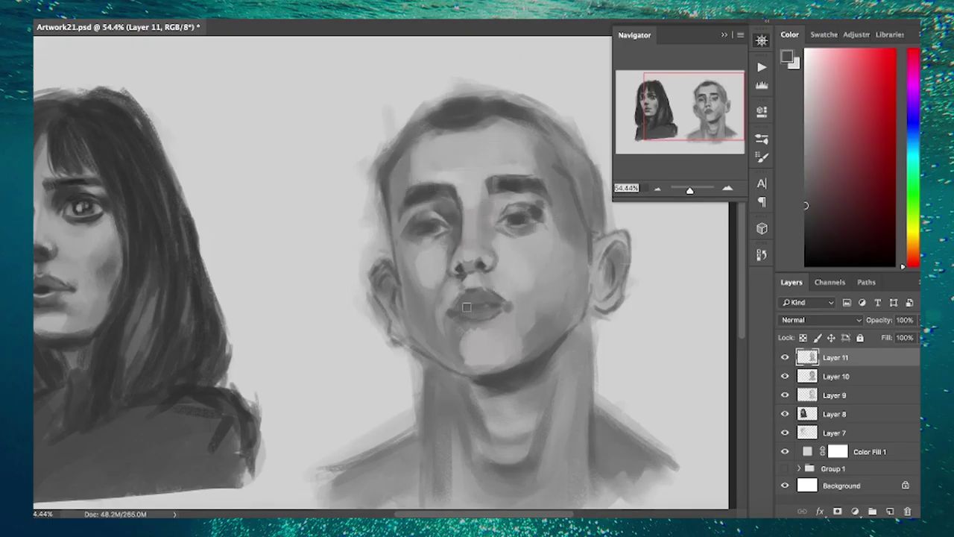
{"action": "left_click", "coordinate": [535, 310], "text": "alt"}
Darken the left edge of the face and shade the right temple
{"action": "left_click_drag", "start_coordinate": [432, 184], "coordinate": [442, 325]}
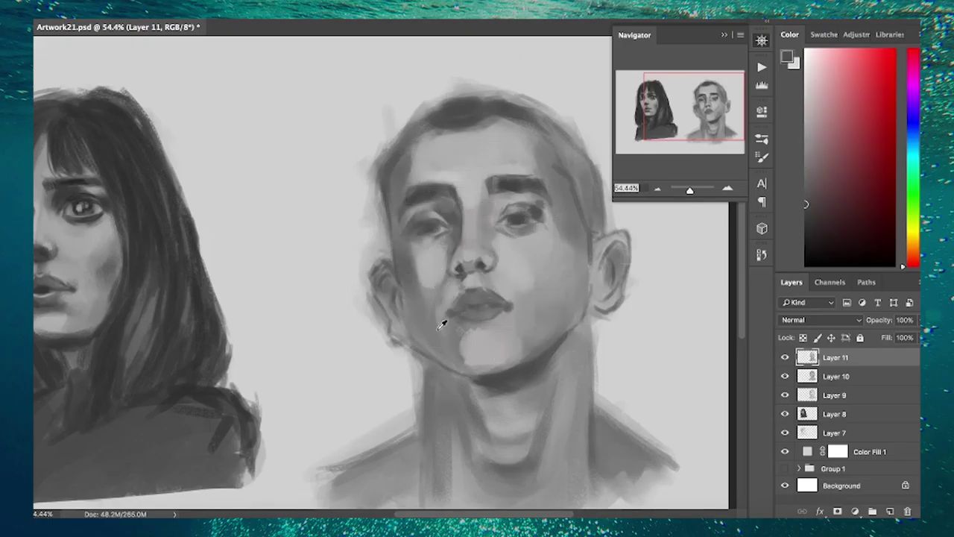
{"action": "left_click", "coordinate": [546, 219], "text": "alt"}
{"action": "left_click_drag", "start_coordinate": [570, 231], "coordinate": [588, 188]}
{"action": "scroll", "coordinate": [518, 264], "scroll_direction": "up", "scroll_amount": 2}
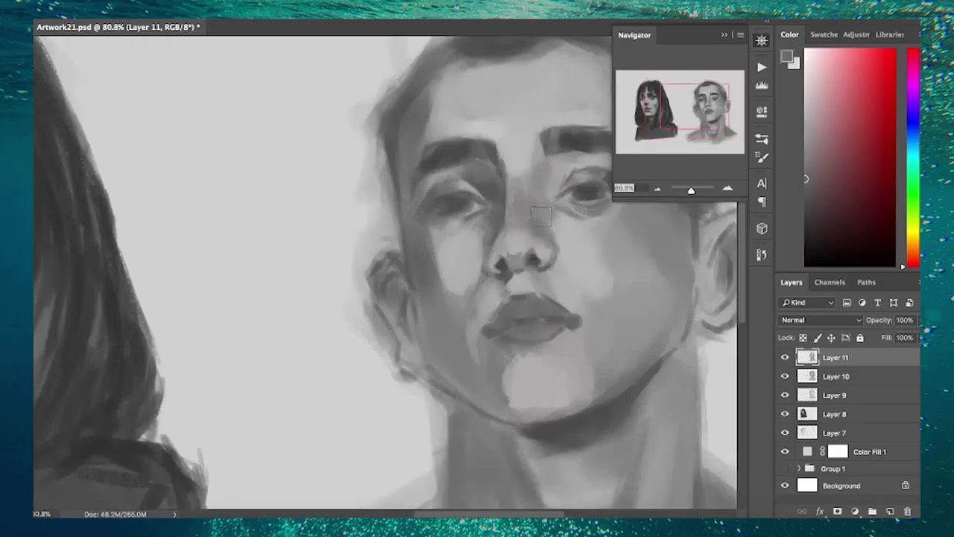
{"action": "left_click_drag", "start_coordinate": [546, 206], "coordinate": [471, 225]}
Sample darker greys from the face and hair while zooming in on the eye area
{"action": "left_click", "coordinate": [348, 253], "text": "alt"}
{"action": "scroll", "coordinate": [348, 254], "scroll_direction": "down", "scroll_amount": 2}
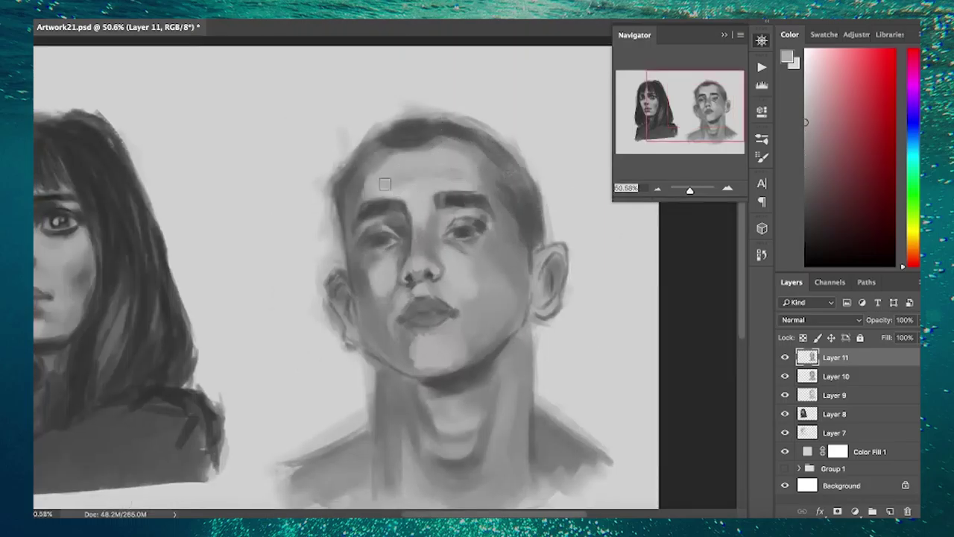
{"action": "left_click", "coordinate": [439, 157], "text": "alt"}
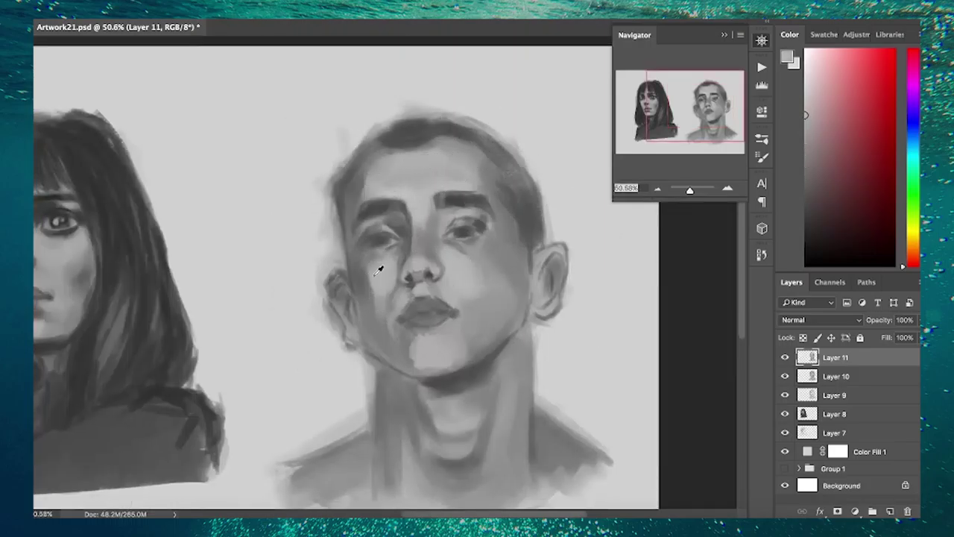
{"action": "left_click", "coordinate": [423, 335], "text": "alt"}
{"action": "left_click", "coordinate": [477, 161], "text": "alt"}
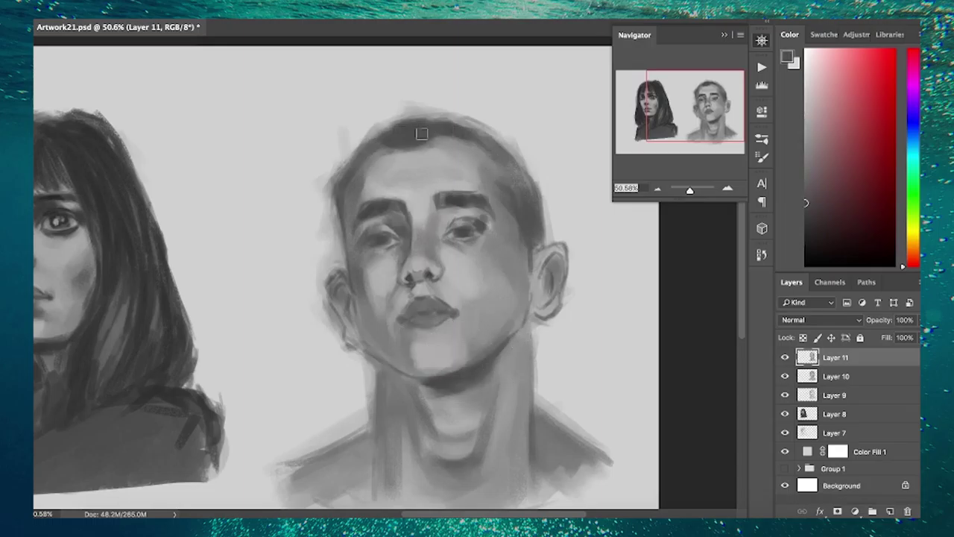
{"action": "scroll", "coordinate": [326, 279], "scroll_direction": "up", "scroll_amount": 1}
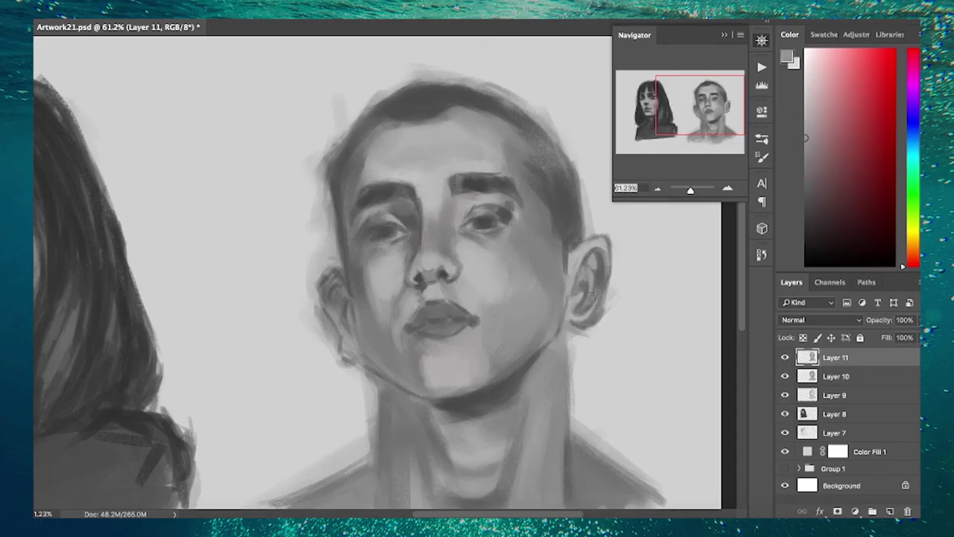
{"action": "scroll", "coordinate": [591, 295], "scroll_direction": "down", "scroll_amount": 3}
{"action": "scroll", "coordinate": [607, 315], "scroll_direction": "up", "scroll_amount": 2}
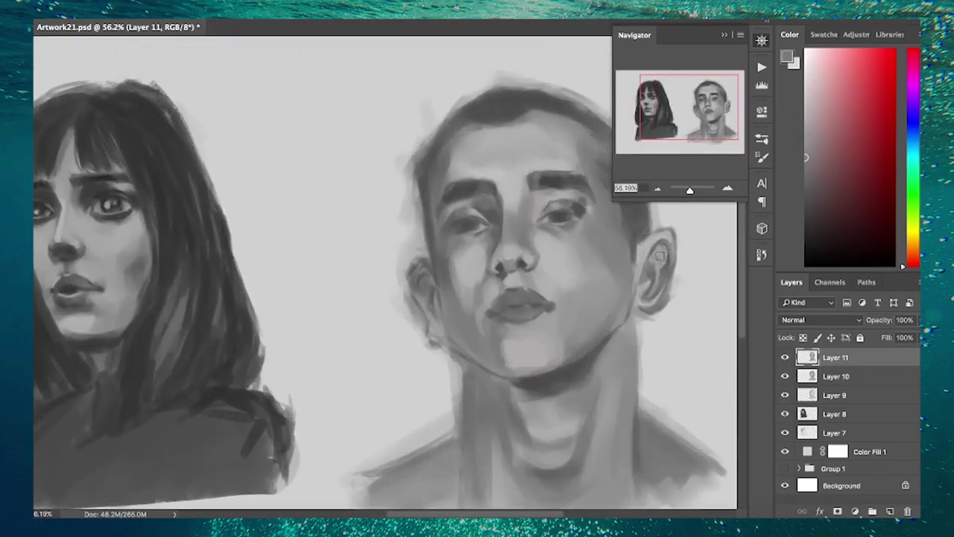
{"action": "scroll", "coordinate": [642, 270], "scroll_direction": "down", "scroll_amount": 1}
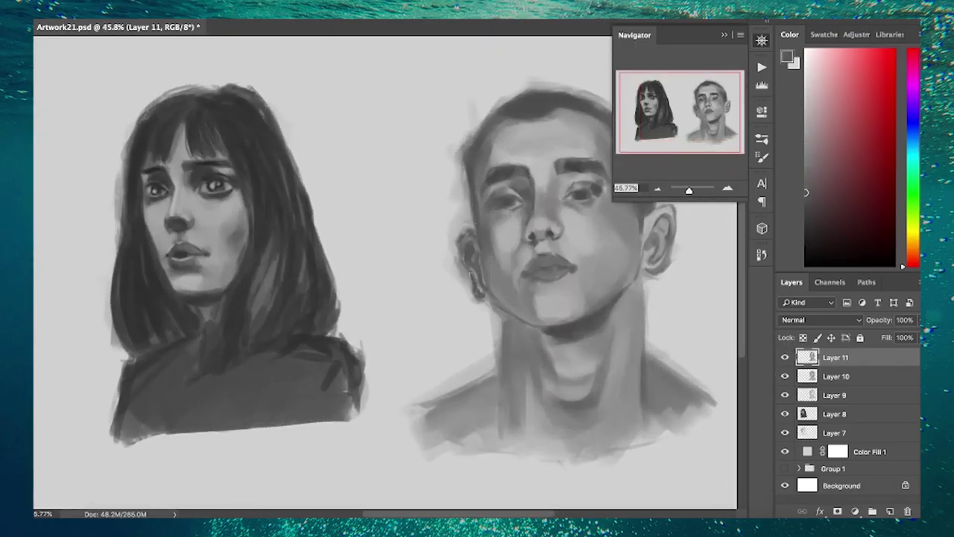
{"action": "scroll", "coordinate": [472, 257], "scroll_direction": "down", "scroll_amount": 1}
{"action": "scroll", "coordinate": [473, 269], "scroll_direction": "up", "scroll_amount": 2}
{"action": "scroll", "coordinate": [469, 291], "scroll_direction": "up", "scroll_amount": 2}
{"action": "scroll", "coordinate": [468, 307], "scroll_direction": "down", "scroll_amount": 1}
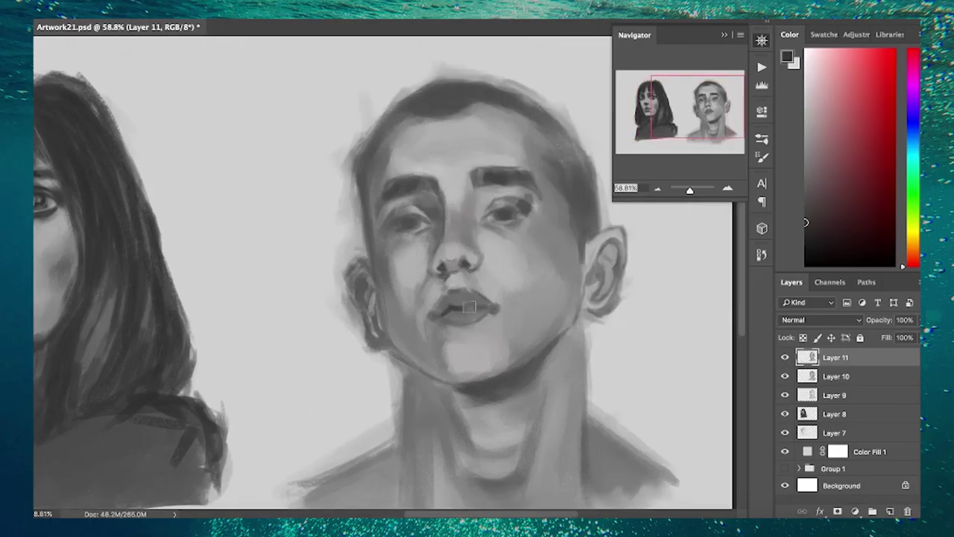
{"action": "scroll", "coordinate": [432, 246], "scroll_direction": "up", "scroll_amount": 1}
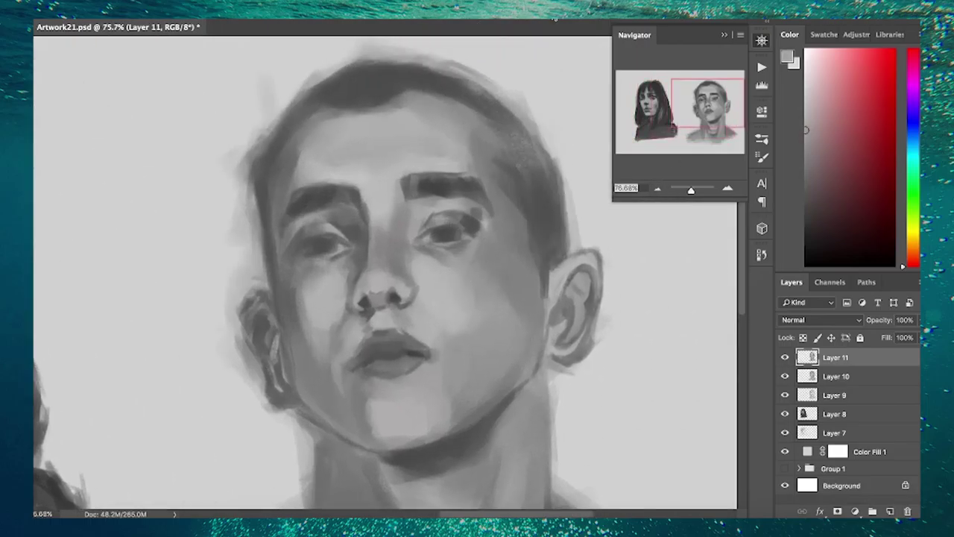
{"action": "scroll", "coordinate": [427, 231], "scroll_direction": "up", "scroll_amount": 1}
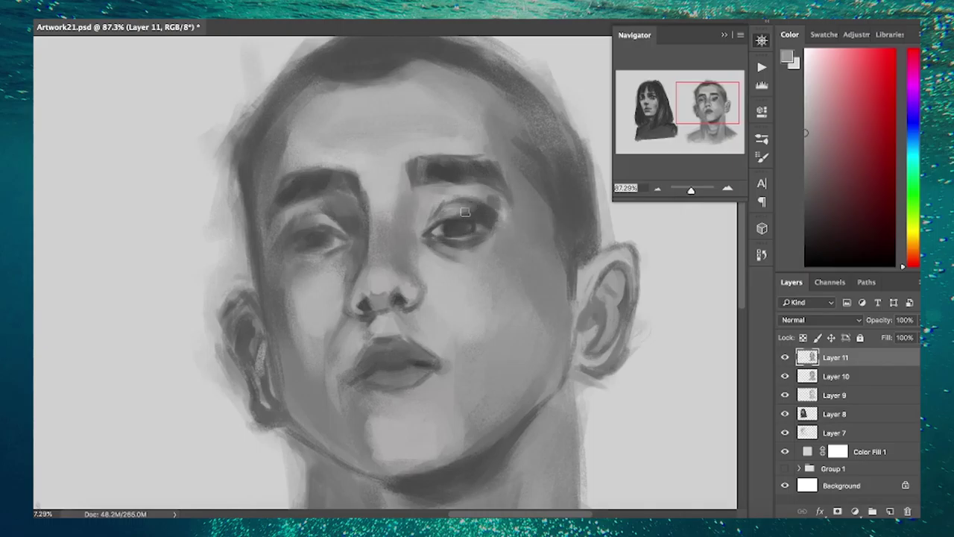
{"action": "scroll", "coordinate": [515, 199], "scroll_direction": "up", "scroll_amount": 1}
Shade between the brow and eye, then paint a dark eyelid line and under-eye shadow
{"action": "left_click_drag", "start_coordinate": [447, 186], "coordinate": [438, 205]}
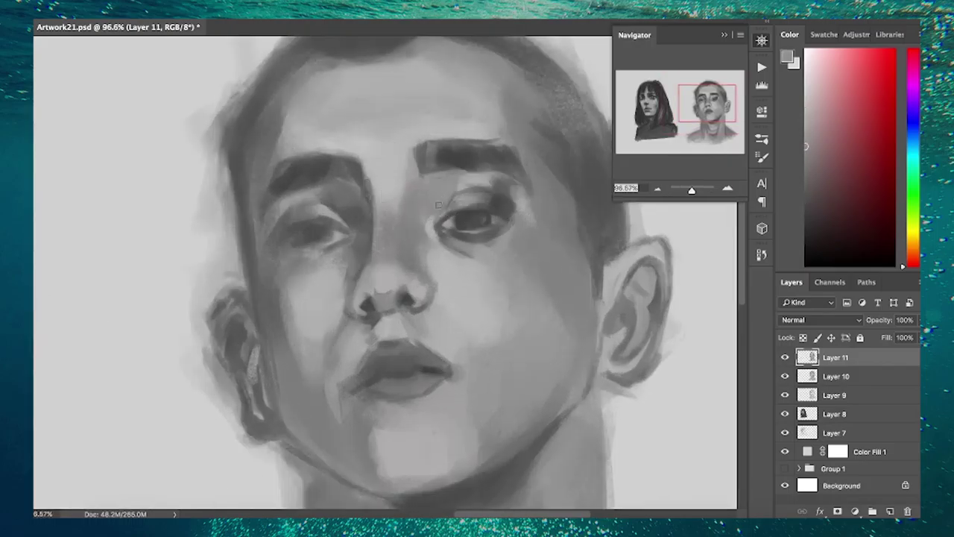
{"action": "scroll", "coordinate": [457, 231], "scroll_direction": "down", "scroll_amount": 3}
{"action": "scroll", "coordinate": [456, 208], "scroll_direction": "up", "scroll_amount": 3}
{"action": "left_click", "coordinate": [456, 202], "text": "alt"}
{"action": "scroll", "coordinate": [359, 269], "scroll_direction": "up", "scroll_amount": 2}
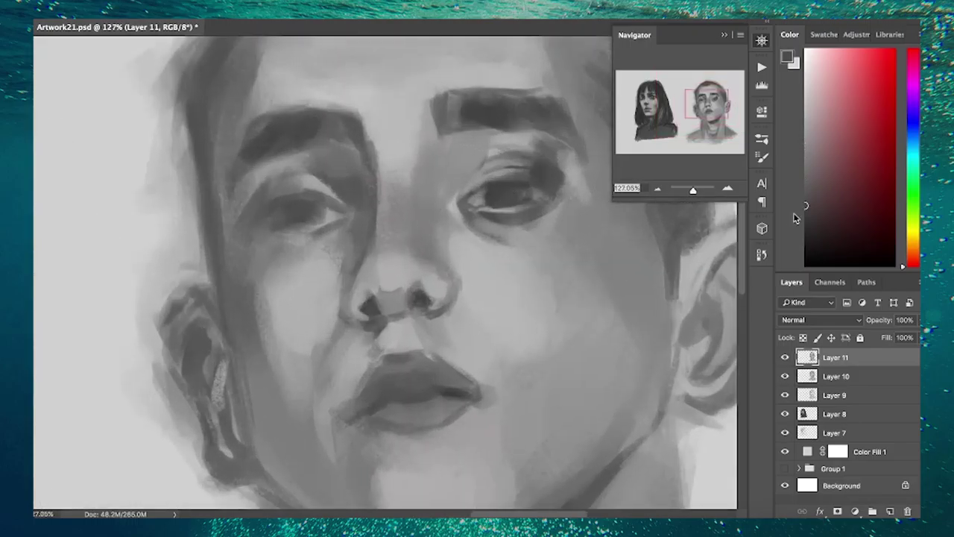
{"action": "left_click_drag", "start_coordinate": [252, 195], "coordinate": [327, 178]}
{"action": "mouse_move", "coordinate": [341, 221]}
{"action": "left_mouse_down"}
{"action": "mouse_move", "coordinate": [291, 261]}
{"action": "mouse_move", "coordinate": [325, 224]}
{"action": "mouse_move", "coordinate": [257, 203]}
{"action": "mouse_move", "coordinate": [246, 242]}
{"action": "mouse_move", "coordinate": [269, 167]}
{"action": "left_mouse_up"}
Add more dark strokes around the left eye, then lighten near the brow and upper eyelid
{"action": "left_click", "coordinate": [254, 178], "text": "alt"}
{"action": "scroll", "coordinate": [254, 179], "scroll_direction": "down", "scroll_amount": 3}
{"action": "scroll", "coordinate": [360, 177], "scroll_direction": "up", "scroll_amount": 3}
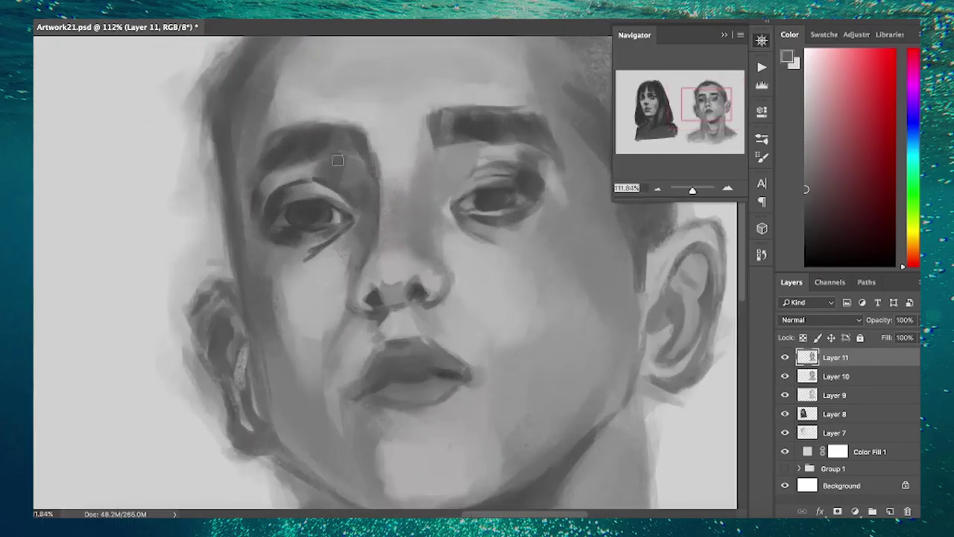
{"action": "left_click_drag", "start_coordinate": [337, 160], "coordinate": [255, 229]}
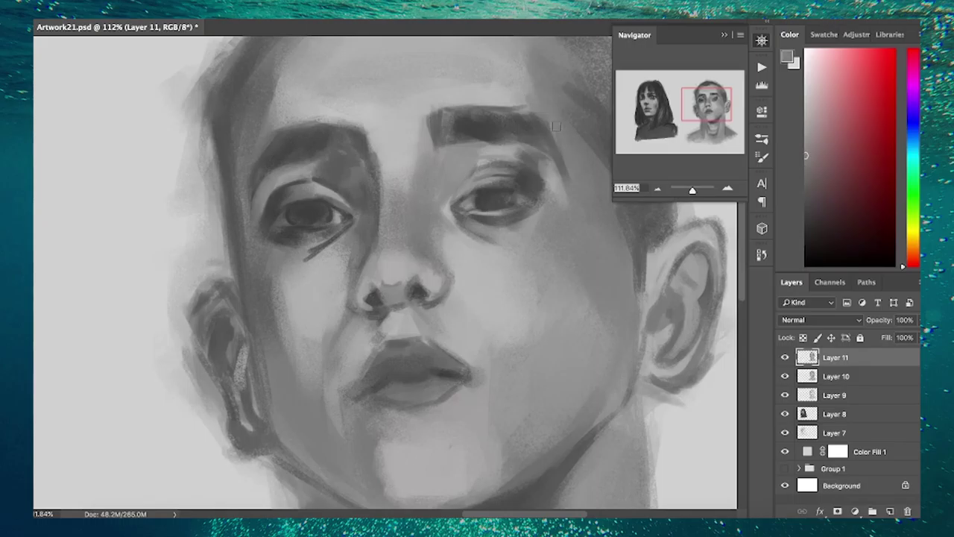
{"action": "left_click", "coordinate": [308, 189], "text": "alt"}
{"action": "left_click_drag", "start_coordinate": [308, 189], "coordinate": [290, 189]}
Paint a lighter skin grey over the harsh dark stroke under the young man's eye
{"action": "scroll", "coordinate": [290, 230], "scroll_direction": "down", "scroll_amount": 5}
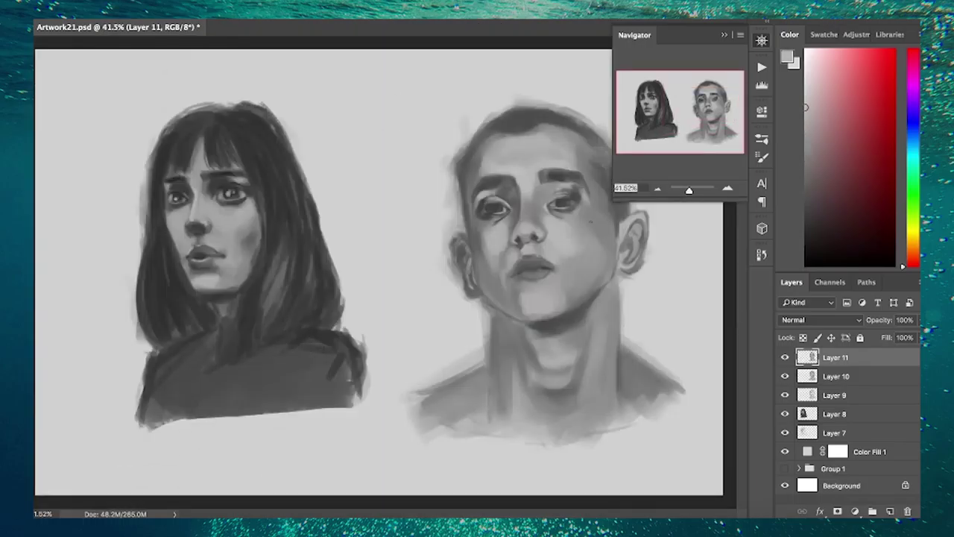
{"action": "scroll", "coordinate": [397, 221], "scroll_direction": "up", "scroll_amount": 5}
{"action": "left_click", "coordinate": [397, 221], "text": "alt"}
{"action": "left_click", "coordinate": [378, 247], "text": "alt"}
{"action": "left_click_drag", "start_coordinate": [378, 247], "coordinate": [398, 238]}
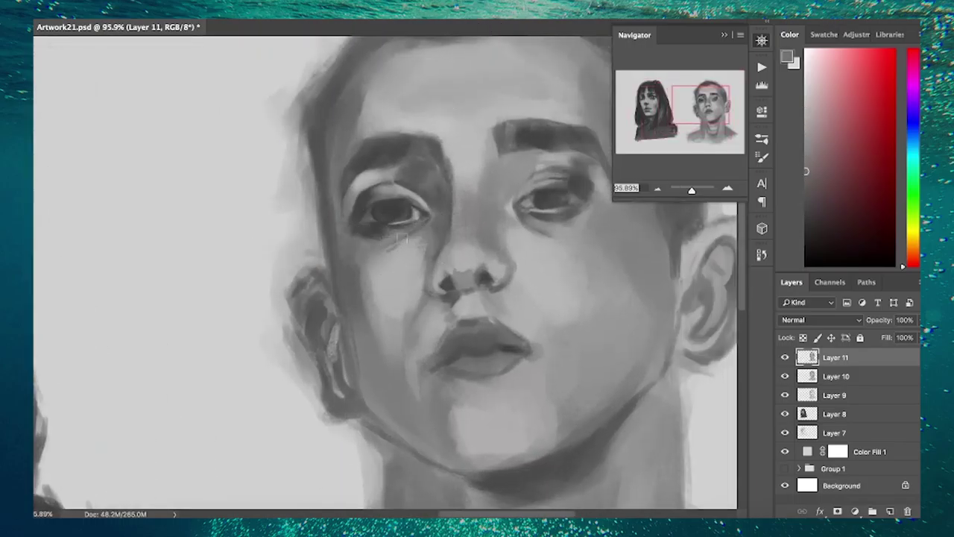
Sample darker and lighter greys from the face, lower lip, forehead and left eye
{"action": "left_click", "coordinate": [500, 153], "text": "alt"}
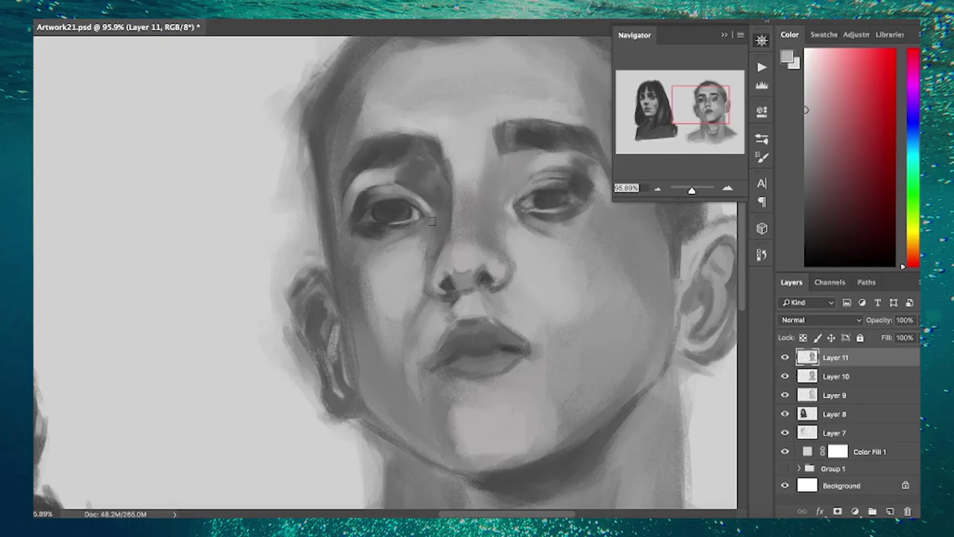
{"action": "scroll", "coordinate": [429, 343], "scroll_direction": "down", "scroll_amount": 4}
{"action": "scroll", "coordinate": [429, 343], "scroll_direction": "up", "scroll_amount": 3}
{"action": "left_click", "coordinate": [477, 337], "text": "alt"}
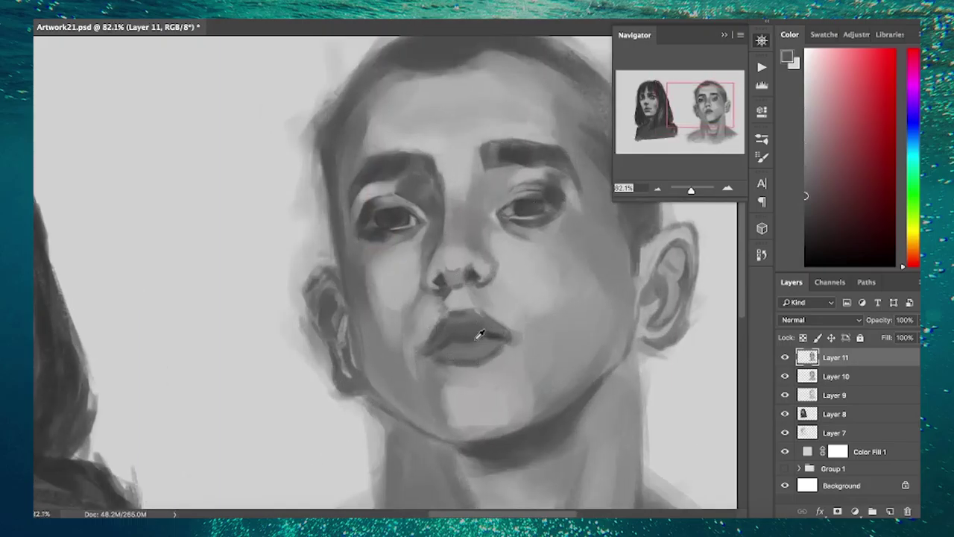
{"action": "left_click", "coordinate": [390, 104], "text": "alt"}
{"action": "scroll", "coordinate": [448, 134], "scroll_direction": "down", "scroll_amount": 3}
{"action": "scroll", "coordinate": [564, 152], "scroll_direction": "up", "scroll_amount": 3}
{"action": "left_click", "coordinate": [564, 152], "text": "alt"}
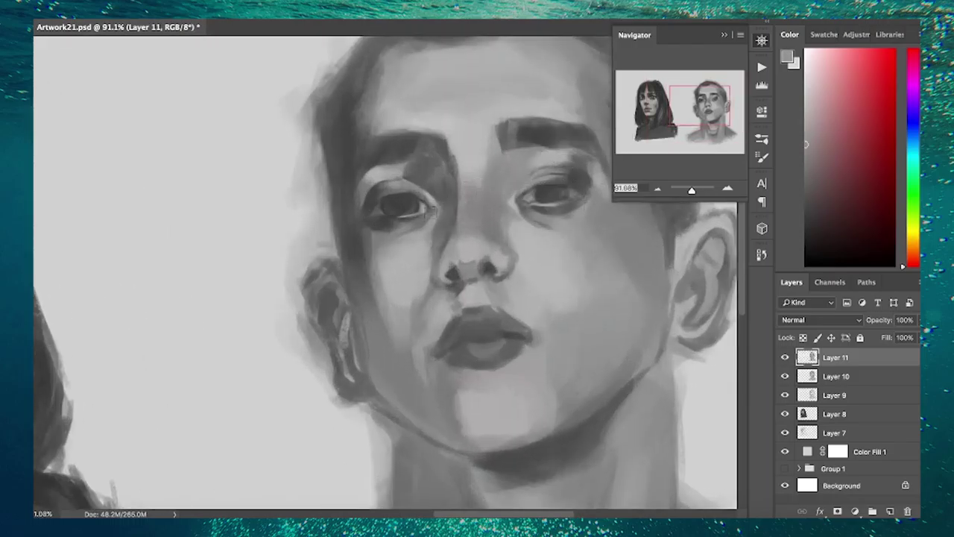
{"action": "left_click", "coordinate": [534, 195], "text": "alt"}
{"action": "scroll", "coordinate": [534, 194], "scroll_direction": "down", "scroll_amount": 3}
{"action": "scroll", "coordinate": [408, 174], "scroll_direction": "up", "scroll_amount": 2}
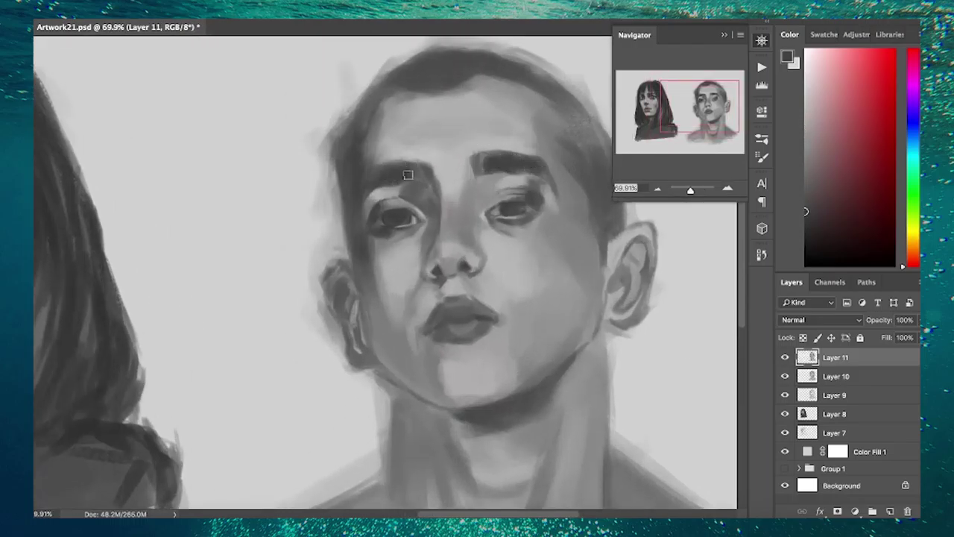
{"action": "left_click", "coordinate": [406, 230], "text": "alt"}
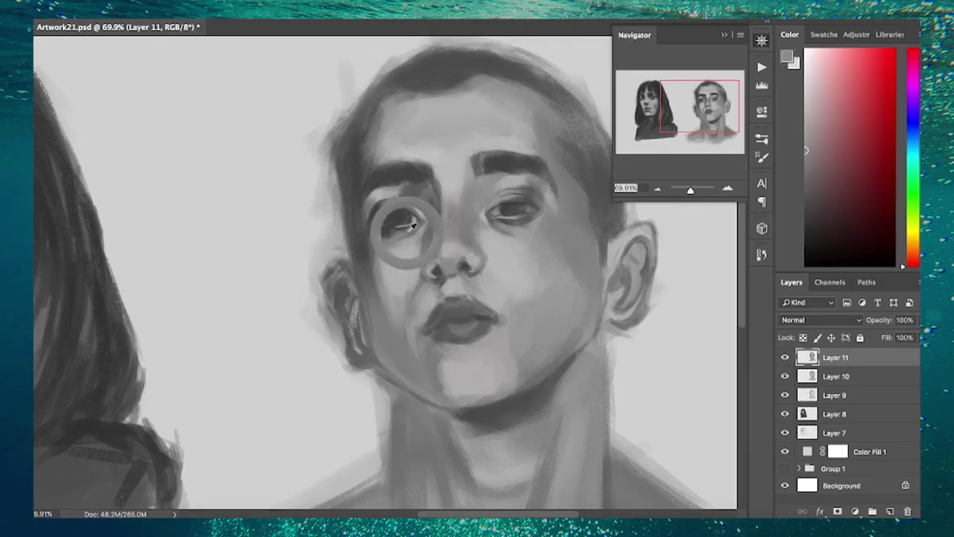
Paint a dark grey stroke along the outer edge of the man's ear
{"action": "left_click", "coordinate": [615, 323], "text": "alt"}
{"action": "left_click_drag", "start_coordinate": [634, 328], "coordinate": [654, 245]}
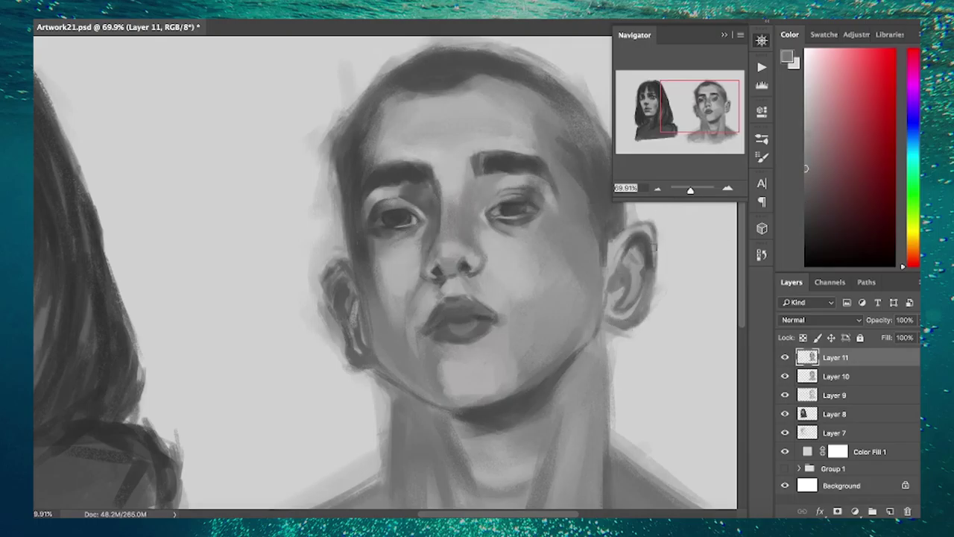
{"action": "left_click", "coordinate": [625, 246], "text": "alt"}
{"action": "scroll", "coordinate": [612, 293], "scroll_direction": "down", "scroll_amount": 2}
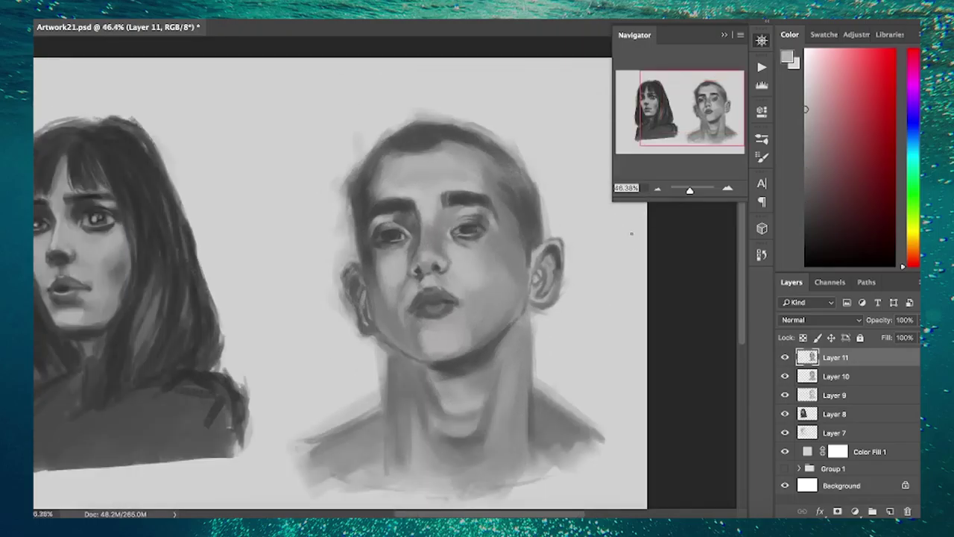
{"action": "scroll", "coordinate": [417, 194], "scroll_direction": "up", "scroll_amount": 2}
{"action": "scroll", "coordinate": [395, 179], "scroll_direction": "up", "scroll_amount": 1}
{"action": "scroll", "coordinate": [377, 171], "scroll_direction": "up", "scroll_amount": 2}
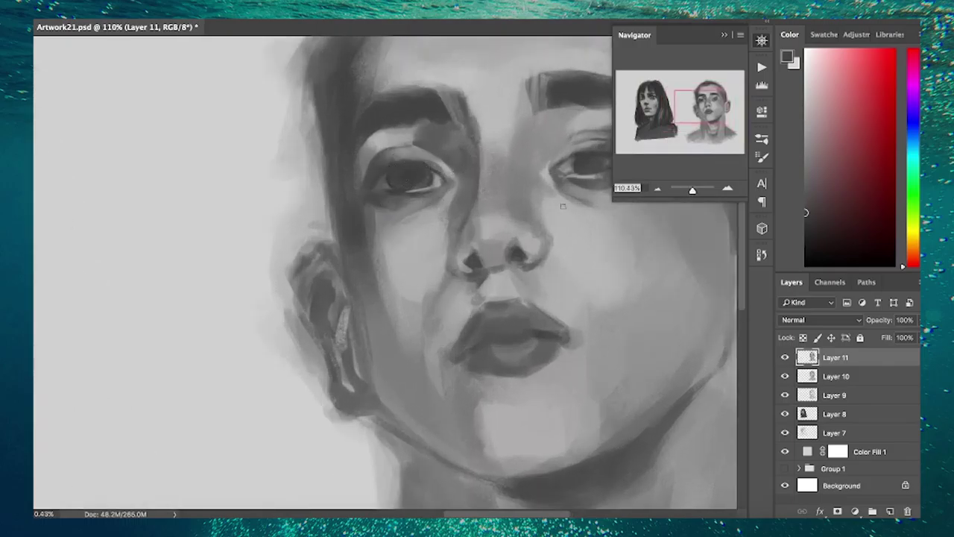
Recentre the view on the man's face
{"action": "left_click_drag", "start_coordinate": [549, 193], "coordinate": [475, 219]}
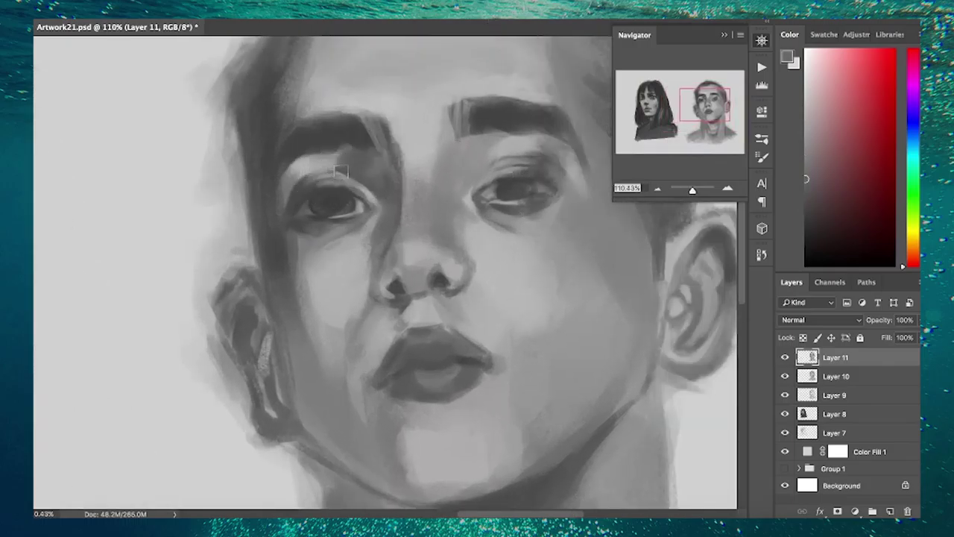
{"action": "scroll", "coordinate": [337, 167], "scroll_direction": "down", "scroll_amount": 2}
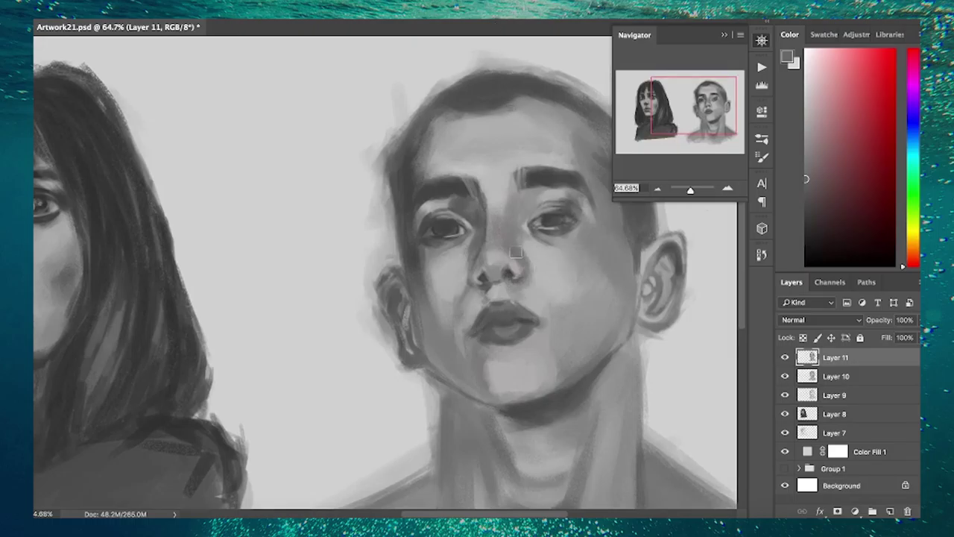
{"action": "scroll", "coordinate": [492, 194], "scroll_direction": "up", "scroll_amount": 1}
{"action": "scroll", "coordinate": [457, 211], "scroll_direction": "up", "scroll_amount": 1}
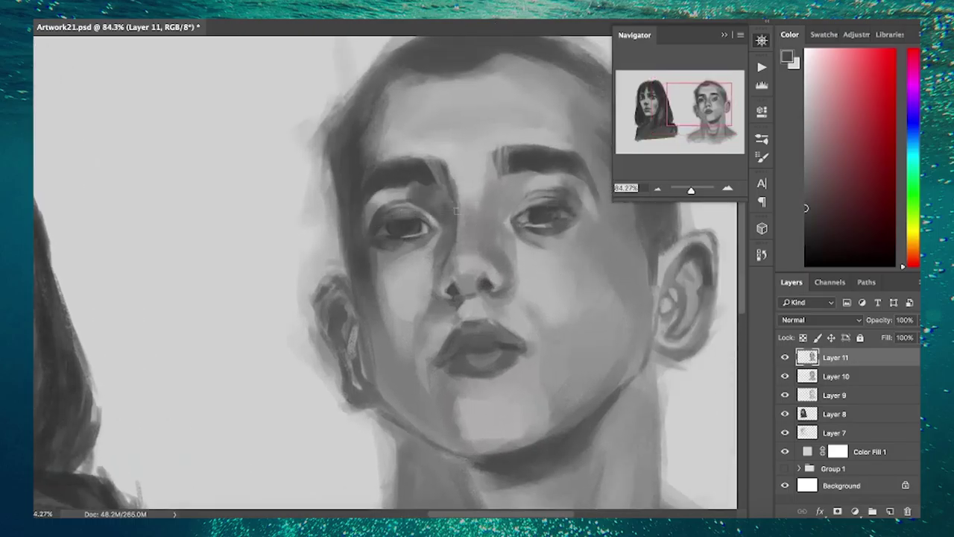
{"action": "scroll", "coordinate": [388, 193], "scroll_direction": "down", "scroll_amount": 4}
{"action": "scroll", "coordinate": [477, 286], "scroll_direction": "up", "scroll_amount": 5}
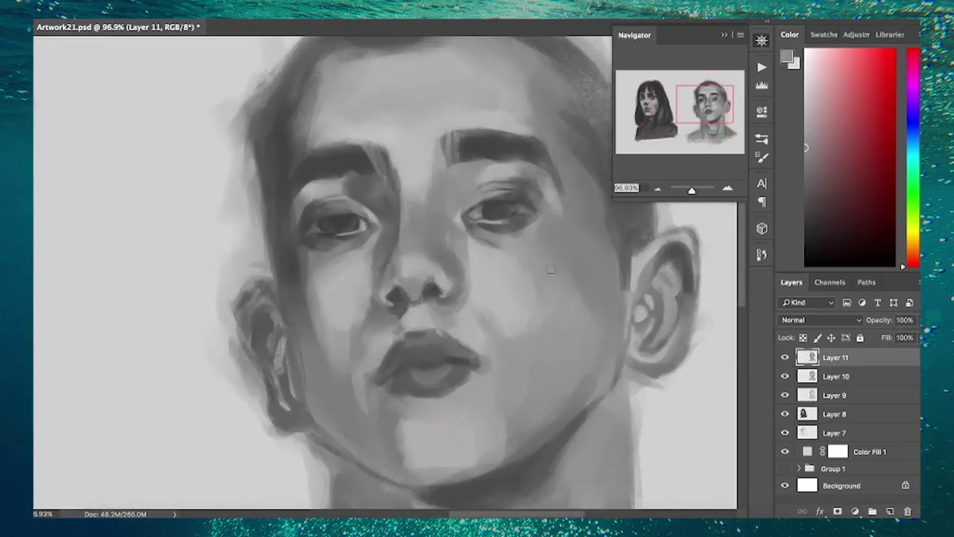
{"action": "scroll", "coordinate": [389, 265], "scroll_direction": "down", "scroll_amount": 2}
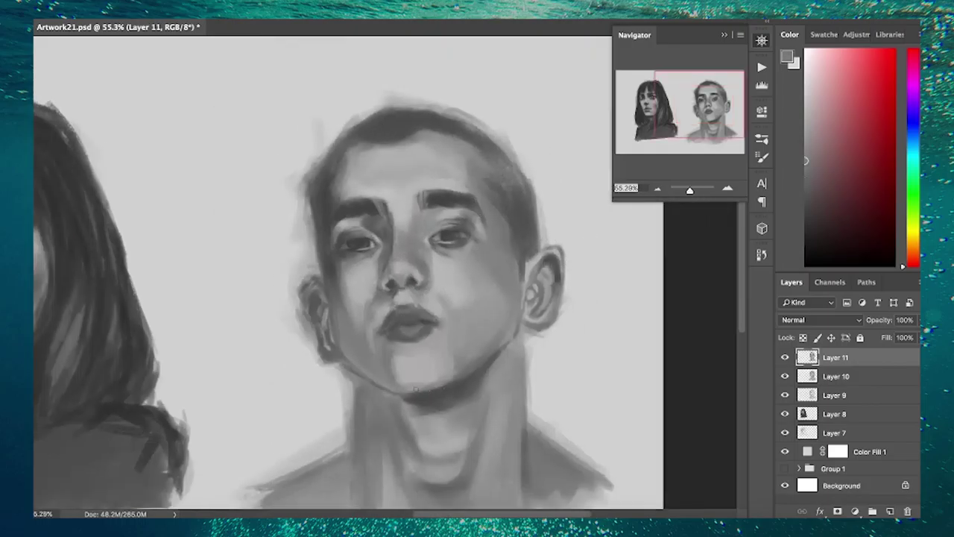
Sample cheek and face greys and brighten the forehead with a lighter grey
{"action": "left_click", "coordinate": [468, 275], "text": "alt"}
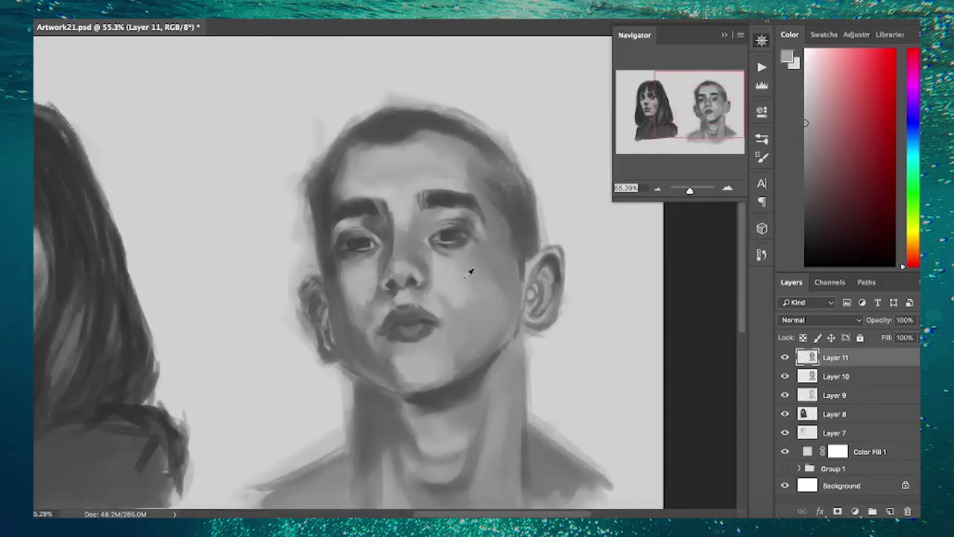
{"action": "left_click", "coordinate": [433, 254], "text": "alt"}
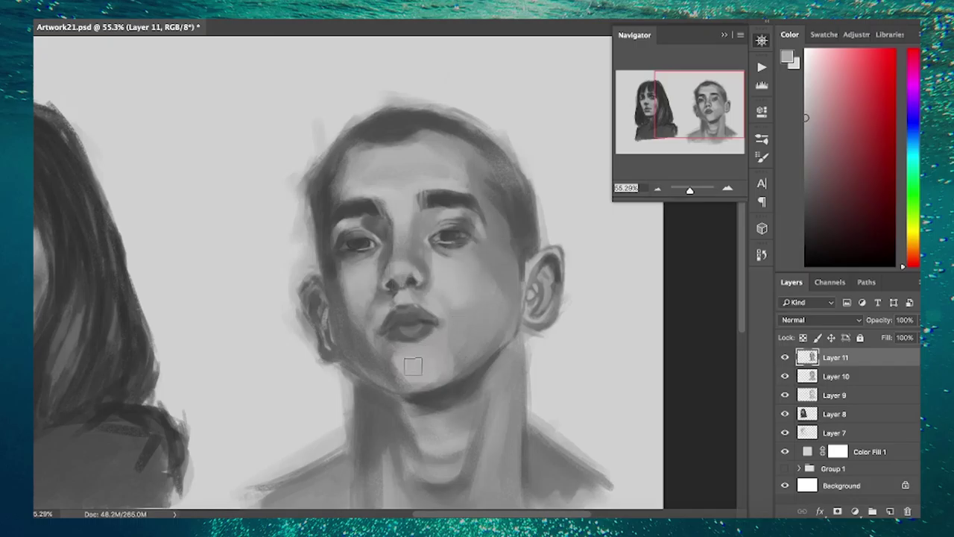
{"action": "left_click", "coordinate": [397, 190], "text": "alt"}
{"action": "scroll", "coordinate": [398, 189], "scroll_direction": "down", "scroll_amount": 2}
{"action": "scroll", "coordinate": [671, 284], "scroll_direction": "up", "scroll_amount": 3}
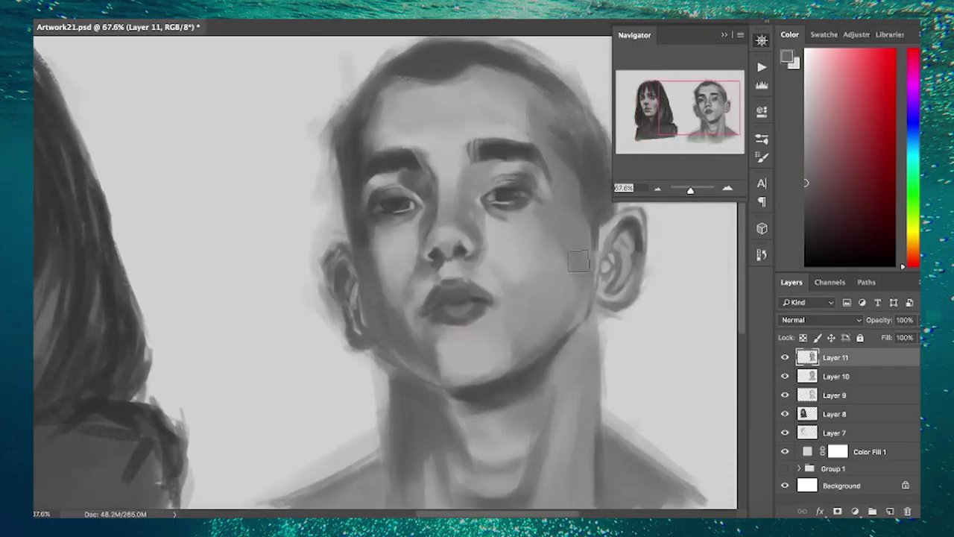
{"action": "left_click", "coordinate": [372, 114], "text": "alt"}
{"action": "left_click", "coordinate": [421, 224], "text": "alt"}
{"action": "scroll", "coordinate": [406, 268], "scroll_direction": "down", "scroll_amount": 1, "text": "alt"}
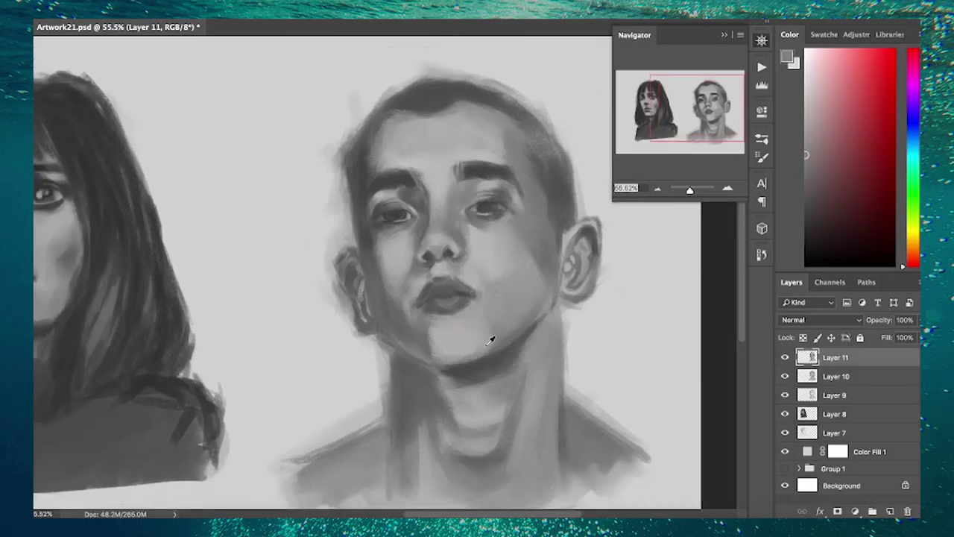
{"action": "scroll", "coordinate": [522, 298], "scroll_direction": "up", "scroll_amount": 1, "text": "alt"}
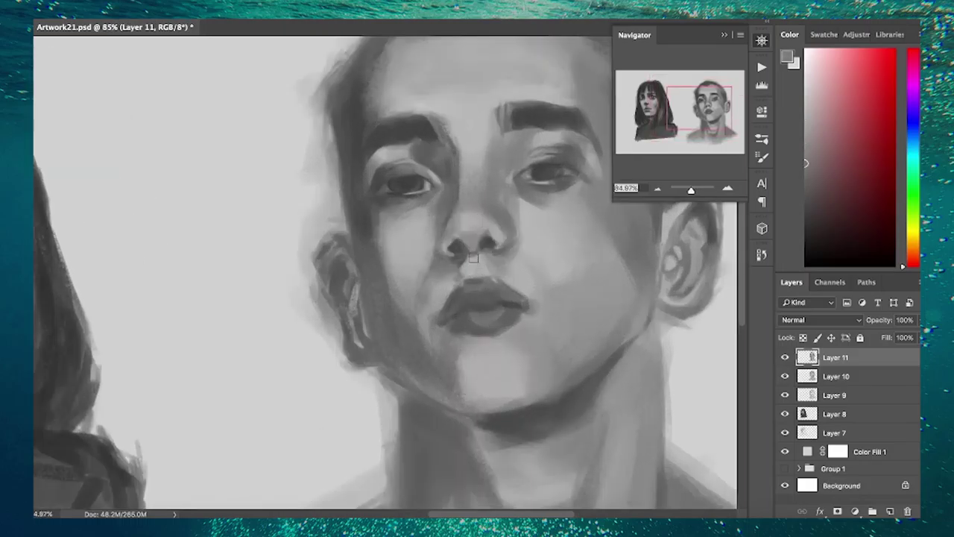
{"action": "scroll", "coordinate": [476, 283], "scroll_direction": "down", "scroll_amount": 1, "text": "alt"}
{"action": "scroll", "coordinate": [462, 291], "scroll_direction": "up", "scroll_amount": 1, "text": "alt"}
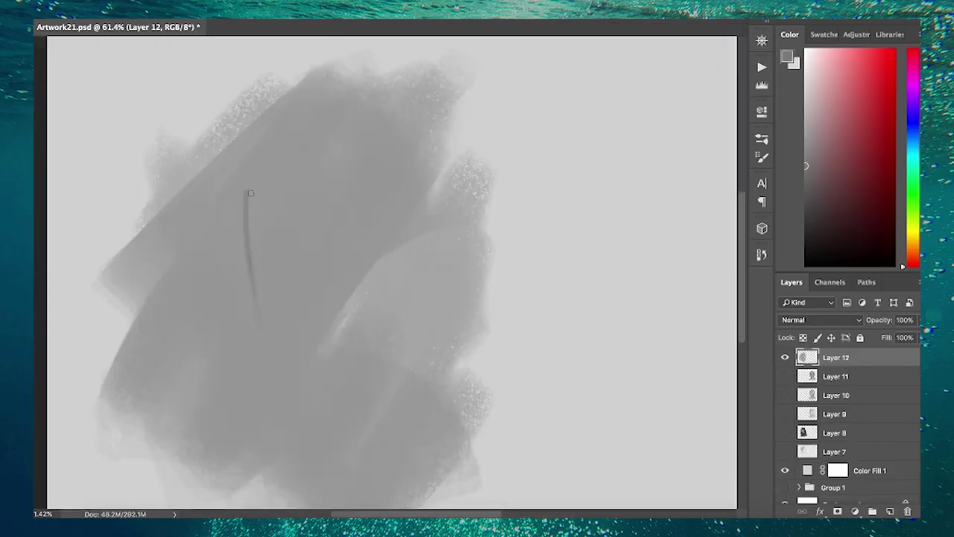
Block in a rough head outline, face guideline and long hair lines for the woman
{"action": "mouse_move", "coordinate": [332, 105]}
{"action": "left_mouse_down"}
{"action": "mouse_move", "coordinate": [252, 246]}
{"action": "mouse_move", "coordinate": [385, 399]}
{"action": "left_mouse_up"}
{"action": "left_click_drag", "start_coordinate": [365, 116], "coordinate": [331, 388]}
{"action": "left_click_drag", "start_coordinate": [350, 94], "coordinate": [253, 202]}
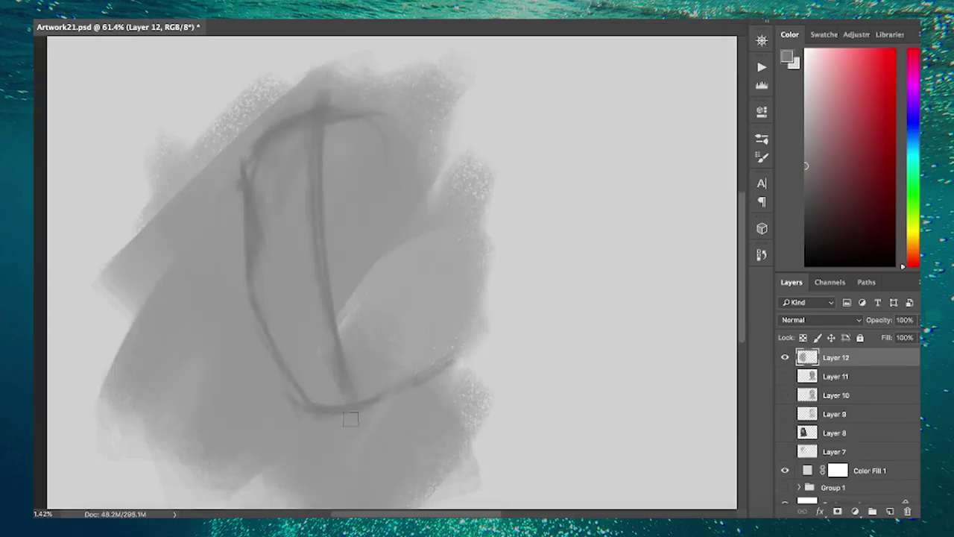
{"action": "left_click_drag", "start_coordinate": [298, 395], "coordinate": [387, 480]}
{"action": "scroll", "coordinate": [358, 284], "scroll_direction": "down", "scroll_amount": 1}
{"action": "left_click_drag", "start_coordinate": [438, 307], "coordinate": [350, 447]}
{"action": "left_click_drag", "start_coordinate": [276, 134], "coordinate": [250, 185]}
{"action": "left_click_drag", "start_coordinate": [246, 224], "coordinate": [253, 474]}
{"action": "left_click_drag", "start_coordinate": [272, 149], "coordinate": [433, 260]}
{"action": "left_click_drag", "start_coordinate": [350, 108], "coordinate": [514, 298]}
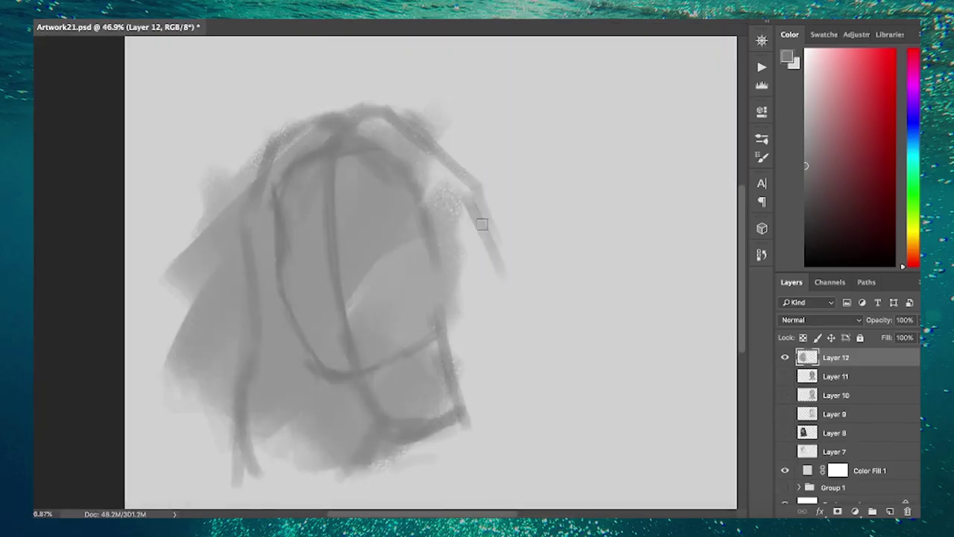
{"action": "left_click_drag", "start_coordinate": [481, 253], "coordinate": [529, 406]}
{"action": "left_click_drag", "start_coordinate": [275, 205], "coordinate": [402, 205]}
Rough in the eyes, eyebrows, nose, lips, jaw and neck, darkening head top and nose
{"action": "left_click_drag", "start_coordinate": [287, 250], "coordinate": [320, 251]}
{"action": "left_click_drag", "start_coordinate": [356, 235], "coordinate": [410, 237]}
{"action": "left_click_drag", "start_coordinate": [310, 283], "coordinate": [369, 283]}
{"action": "left_click_drag", "start_coordinate": [349, 200], "coordinate": [414, 198]}
{"action": "left_click_drag", "start_coordinate": [316, 334], "coordinate": [391, 322]}
{"action": "left_click_drag", "start_coordinate": [346, 312], "coordinate": [373, 334]}
{"action": "left_click_drag", "start_coordinate": [272, 268], "coordinate": [306, 354]}
{"action": "left_click_drag", "start_coordinate": [354, 343], "coordinate": [429, 410]}
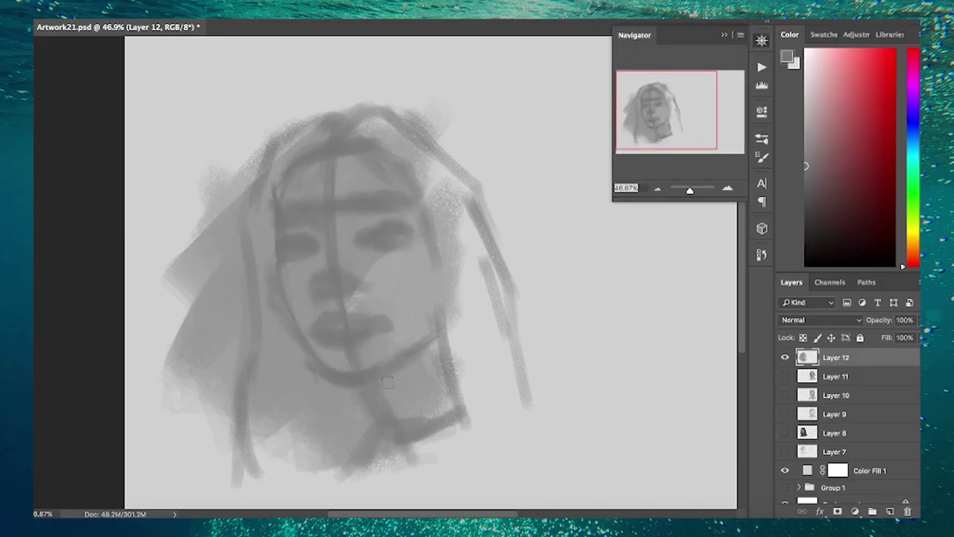
{"action": "left_click_drag", "start_coordinate": [395, 365], "coordinate": [410, 430]}
{"action": "left_click_drag", "start_coordinate": [279, 153], "coordinate": [283, 201]}
{"action": "left_click_drag", "start_coordinate": [341, 208], "coordinate": [406, 196]}
{"action": "mouse_move", "coordinate": [286, 220]}
{"action": "left_mouse_down"}
{"action": "mouse_move", "coordinate": [332, 203]}
{"action": "mouse_move", "coordinate": [335, 279]}
{"action": "left_mouse_up"}
On a new layer, draw the head contours, both eyebrows and the jawline and chin
{"action": "left_click", "coordinate": [889, 511]}
{"action": "scroll", "coordinate": [260, 350], "scroll_direction": "up", "scroll_amount": 3}
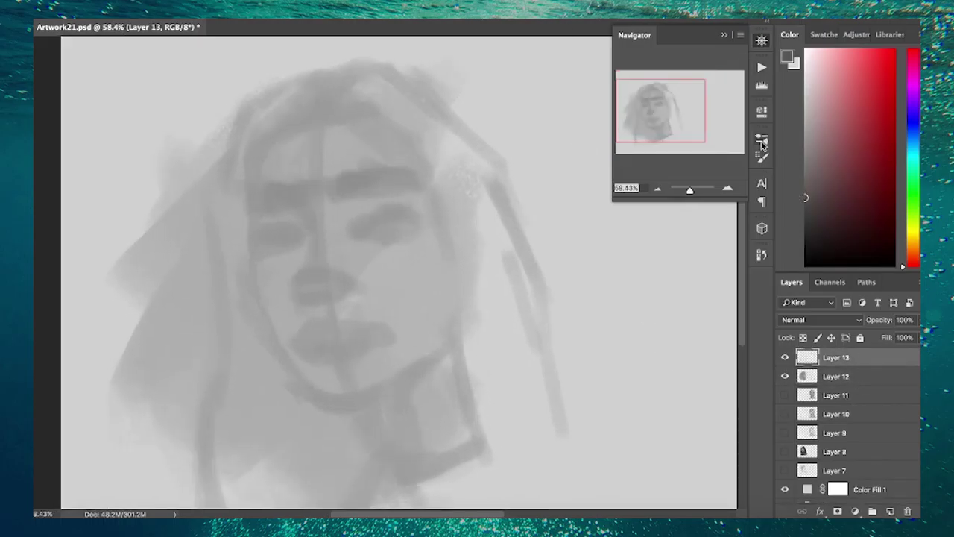
{"action": "mouse_move", "coordinate": [287, 103]}
{"action": "left_mouse_down"}
{"action": "mouse_move", "coordinate": [289, 138]}
{"action": "mouse_move", "coordinate": [337, 145]}
{"action": "left_mouse_up"}
{"action": "mouse_move", "coordinate": [297, 164]}
{"action": "left_mouse_down"}
{"action": "mouse_move", "coordinate": [278, 183]}
{"action": "mouse_move", "coordinate": [344, 160]}
{"action": "left_mouse_up"}
{"action": "left_click_drag", "start_coordinate": [377, 145], "coordinate": [485, 153]}
{"action": "mouse_move", "coordinate": [350, 63]}
{"action": "left_mouse_down"}
{"action": "mouse_move", "coordinate": [494, 121]}
{"action": "mouse_move", "coordinate": [536, 328]}
{"action": "left_mouse_up"}
{"action": "left_click_drag", "start_coordinate": [523, 335], "coordinate": [550, 436]}
{"action": "mouse_move", "coordinate": [292, 209]}
{"action": "left_mouse_down"}
{"action": "mouse_move", "coordinate": [401, 391]}
{"action": "mouse_move", "coordinate": [507, 333]}
{"action": "left_mouse_up"}
Draw both eyes, the nose line and the line beneath the lower lip, then deselect
{"action": "left_click_drag", "start_coordinate": [351, 163], "coordinate": [304, 172]}
{"action": "mouse_move", "coordinate": [410, 195]}
{"action": "left_mouse_down"}
{"action": "mouse_move", "coordinate": [477, 184]}
{"action": "mouse_move", "coordinate": [462, 173]}
{"action": "mouse_move", "coordinate": [458, 192]}
{"action": "left_mouse_up"}
{"action": "left_click_drag", "start_coordinate": [347, 206], "coordinate": [304, 199]}
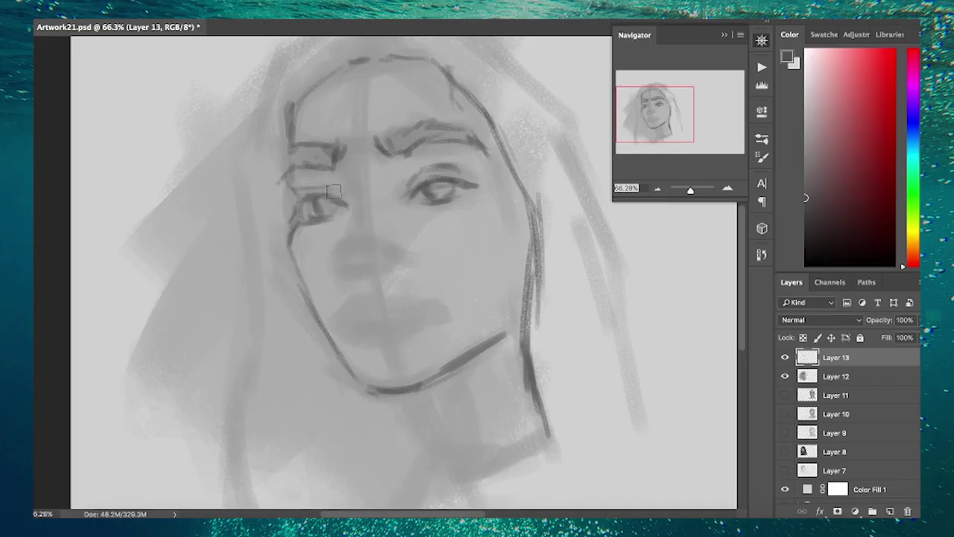
{"action": "left_click_drag", "start_coordinate": [358, 192], "coordinate": [350, 274]}
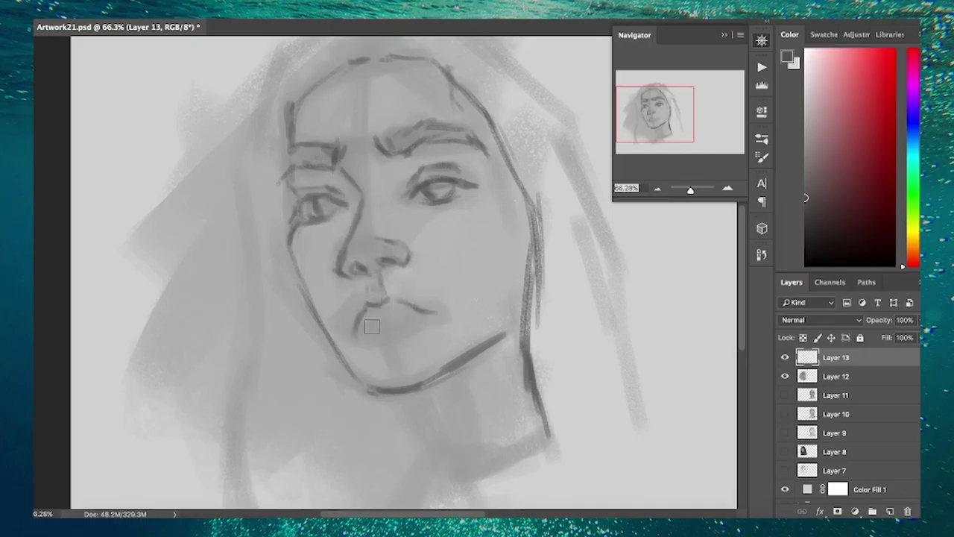
{"action": "left_click_drag", "start_coordinate": [421, 317], "coordinate": [357, 344]}
{"action": "key", "text": "ctrl+d"}
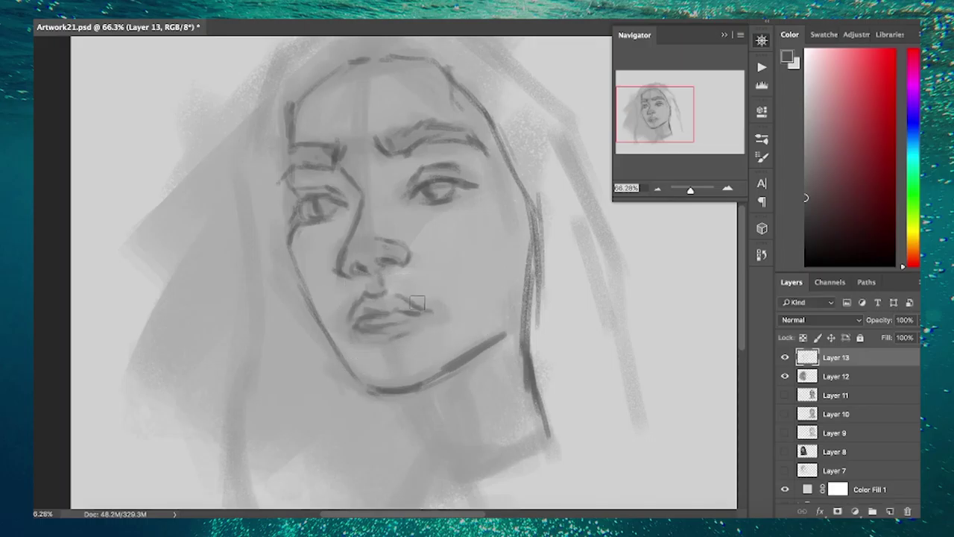
{"action": "scroll", "coordinate": [384, 266], "scroll_direction": "down", "scroll_amount": 2}
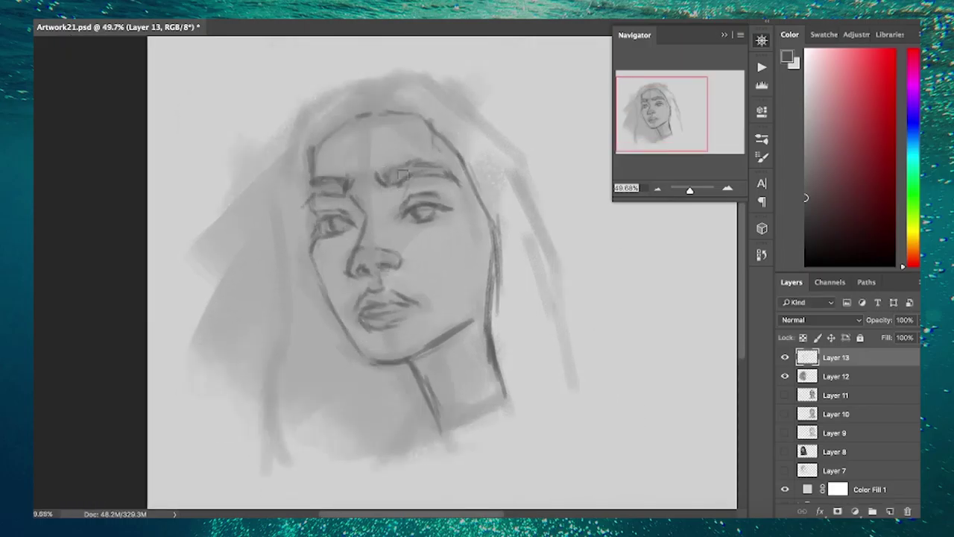
Paint dark strokes on the jaw, neck and shoulders
{"action": "left_click_drag", "start_coordinate": [316, 253], "coordinate": [369, 361]}
{"action": "left_click_drag", "start_coordinate": [421, 402], "coordinate": [462, 485]}
{"action": "left_click_drag", "start_coordinate": [476, 358], "coordinate": [524, 437]}
{"action": "left_click_drag", "start_coordinate": [307, 286], "coordinate": [308, 315]}
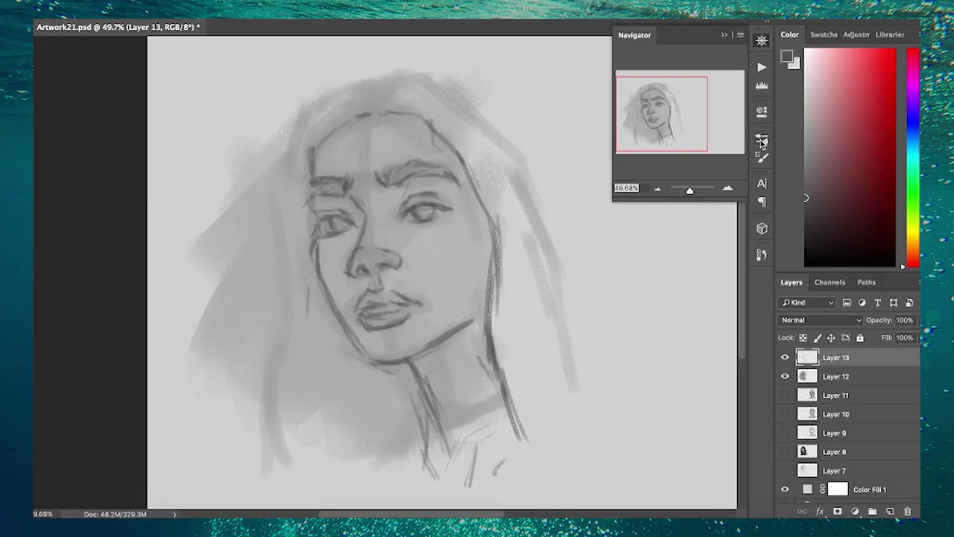
{"action": "left_click", "coordinate": [809, 174]}
Block in dark hair around the face and darken the eyebrows, eyes and nose
{"action": "mouse_move", "coordinate": [328, 126]}
{"action": "left_mouse_down"}
{"action": "mouse_move", "coordinate": [472, 372]}
{"action": "mouse_move", "coordinate": [291, 298]}
{"action": "mouse_move", "coordinate": [279, 166]}
{"action": "mouse_move", "coordinate": [358, 88]}
{"action": "mouse_move", "coordinate": [234, 171]}
{"action": "left_mouse_up"}
{"action": "left_click_drag", "start_coordinate": [403, 75], "coordinate": [552, 268]}
{"action": "left_click_drag", "start_coordinate": [492, 216], "coordinate": [626, 440]}
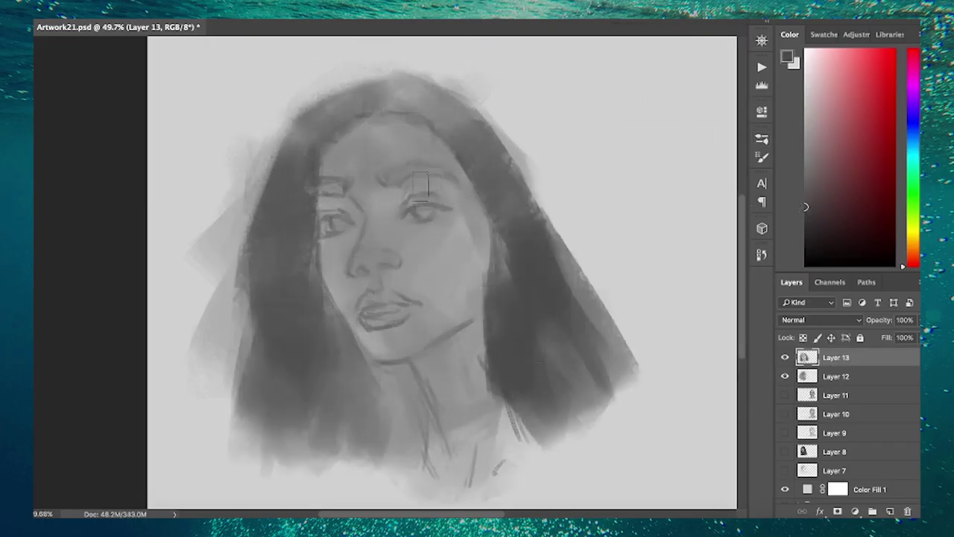
{"action": "left_click_drag", "start_coordinate": [313, 186], "coordinate": [346, 186]}
{"action": "left_click_drag", "start_coordinate": [381, 175], "coordinate": [451, 172]}
{"action": "left_click_drag", "start_coordinate": [413, 208], "coordinate": [436, 212]}
{"action": "mouse_move", "coordinate": [332, 223]}
{"action": "left_mouse_down"}
{"action": "mouse_move", "coordinate": [351, 224]}
{"action": "mouse_move", "coordinate": [366, 260]}
{"action": "left_mouse_up"}
Shade both cheeks and the jaw darker, then add empty Layer 14 above
{"action": "left_click", "coordinate": [761, 40]}
{"action": "left_click_drag", "start_coordinate": [320, 238], "coordinate": [361, 268]}
{"action": "left_click_drag", "start_coordinate": [417, 183], "coordinate": [429, 265]}
{"action": "left_click_drag", "start_coordinate": [417, 231], "coordinate": [454, 275]}
{"action": "left_click_drag", "start_coordinate": [470, 332], "coordinate": [452, 390]}
{"action": "left_click", "coordinate": [889, 511]}
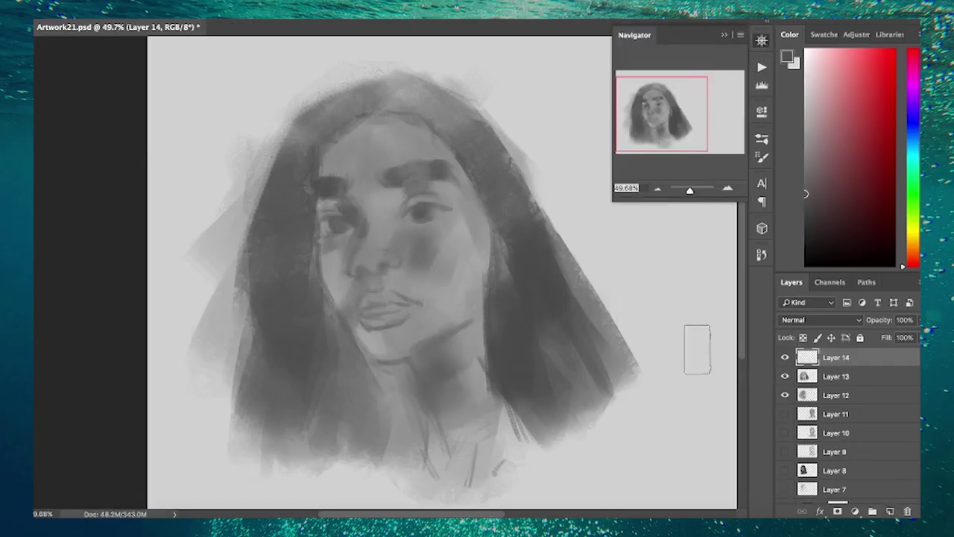
Zoom in on the woman's face, then thicken and darken both eyebrows and shade the nose side
{"action": "key", "text": "ctrl+plus"}
{"action": "mouse_move", "coordinate": [388, 113]}
{"action": "left_mouse_down"}
{"action": "mouse_move", "coordinate": [335, 157]}
{"action": "mouse_move", "coordinate": [428, 149]}
{"action": "left_mouse_up"}
{"action": "left_click_drag", "start_coordinate": [331, 173], "coordinate": [447, 176]}
{"action": "left_click_drag", "start_coordinate": [223, 213], "coordinate": [272, 181]}
{"action": "mouse_move", "coordinate": [257, 181]}
{"action": "left_mouse_down"}
{"action": "mouse_move", "coordinate": [298, 237]}
{"action": "mouse_move", "coordinate": [292, 269]}
{"action": "left_mouse_up"}
{"action": "scroll", "coordinate": [313, 314], "scroll_direction": "up", "scroll_amount": 2}
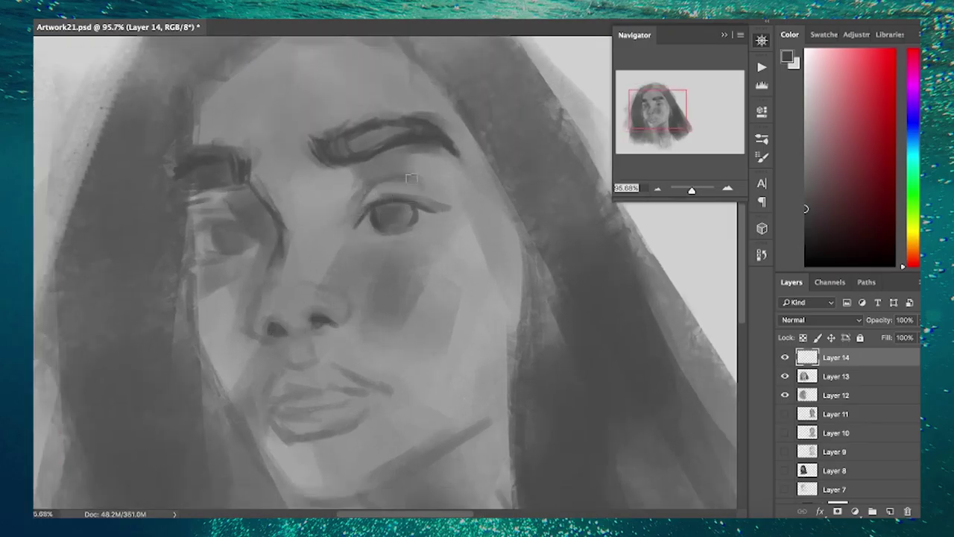
Darken the eyelid creases, lower lids and iris, and shade around the left eye
{"action": "left_click_drag", "start_coordinate": [410, 178], "coordinate": [365, 191]}
{"action": "mouse_move", "coordinate": [350, 233]}
{"action": "left_mouse_down"}
{"action": "mouse_move", "coordinate": [432, 216]}
{"action": "mouse_move", "coordinate": [367, 211]}
{"action": "left_mouse_up"}
{"action": "left_click", "coordinate": [388, 242], "text": "alt"}
{"action": "mouse_move", "coordinate": [186, 231]}
{"action": "left_mouse_down"}
{"action": "mouse_move", "coordinate": [244, 246]}
{"action": "mouse_move", "coordinate": [240, 220]}
{"action": "left_mouse_up"}
{"action": "left_click_drag", "start_coordinate": [209, 257], "coordinate": [249, 264]}
Paint a shadow down the nose's left side and deepen the right eye's lid lines
{"action": "left_click", "coordinate": [246, 259], "text": "alt"}
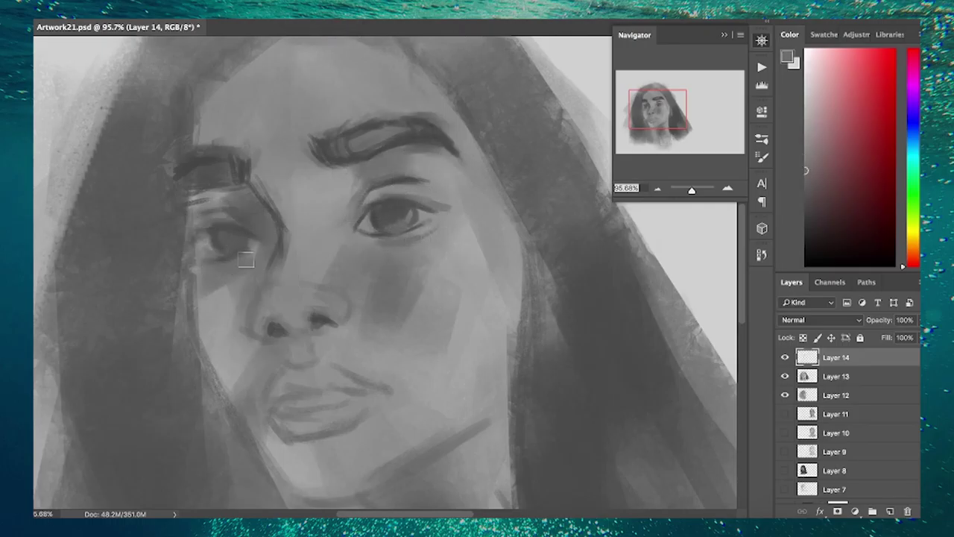
{"action": "left_click_drag", "start_coordinate": [257, 216], "coordinate": [277, 250]}
{"action": "left_click", "coordinate": [286, 275], "text": "alt"}
{"action": "mouse_move", "coordinate": [261, 190]}
{"action": "left_mouse_down"}
{"action": "mouse_move", "coordinate": [283, 284]}
{"action": "mouse_move", "coordinate": [261, 167]}
{"action": "mouse_move", "coordinate": [306, 228]}
{"action": "left_mouse_up"}
{"action": "left_click", "coordinate": [365, 237], "text": "alt"}
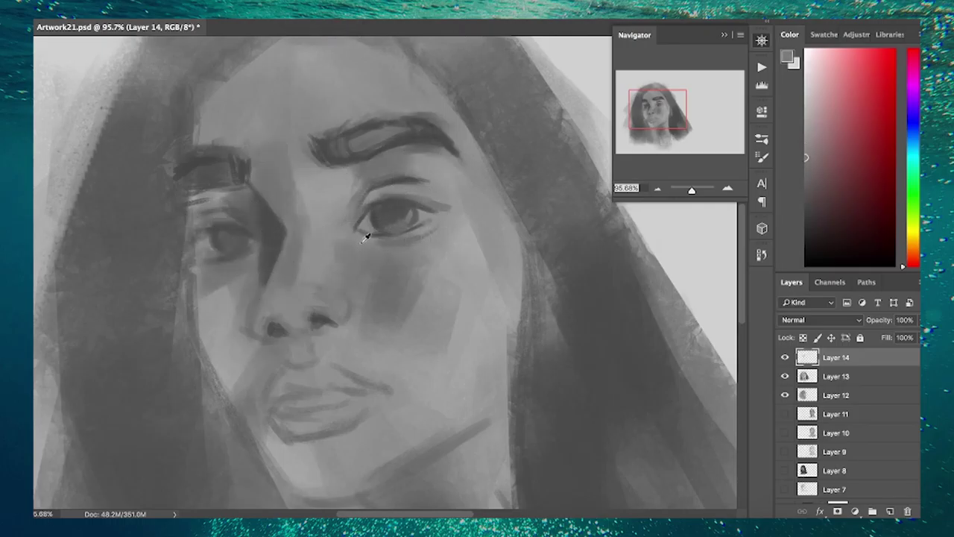
{"action": "mouse_move", "coordinate": [346, 197]}
{"action": "left_mouse_down"}
{"action": "mouse_move", "coordinate": [387, 166]}
{"action": "mouse_move", "coordinate": [443, 190]}
{"action": "left_mouse_up"}
{"action": "left_click_drag", "start_coordinate": [358, 235], "coordinate": [409, 248]}
{"action": "left_click_drag", "start_coordinate": [440, 175], "coordinate": [462, 200]}
Shade around the right eye and nose, and outline the lips with dark strokes
{"action": "left_click", "coordinate": [220, 295], "text": "alt"}
{"action": "left_click_drag", "start_coordinate": [254, 250], "coordinate": [223, 343]}
{"action": "left_click", "coordinate": [339, 380], "text": "alt"}
{"action": "mouse_move", "coordinate": [267, 407]}
{"action": "left_mouse_down"}
{"action": "mouse_move", "coordinate": [387, 392]}
{"action": "mouse_move", "coordinate": [306, 363]}
{"action": "mouse_move", "coordinate": [384, 388]}
{"action": "left_mouse_up"}
{"action": "mouse_move", "coordinate": [272, 402]}
{"action": "left_mouse_down"}
{"action": "mouse_move", "coordinate": [365, 418]}
{"action": "mouse_move", "coordinate": [380, 406]}
{"action": "left_mouse_up"}
Fill the lips with a darker sampled grey
{"action": "scroll", "coordinate": [370, 362], "scroll_direction": "down", "scroll_amount": 3}
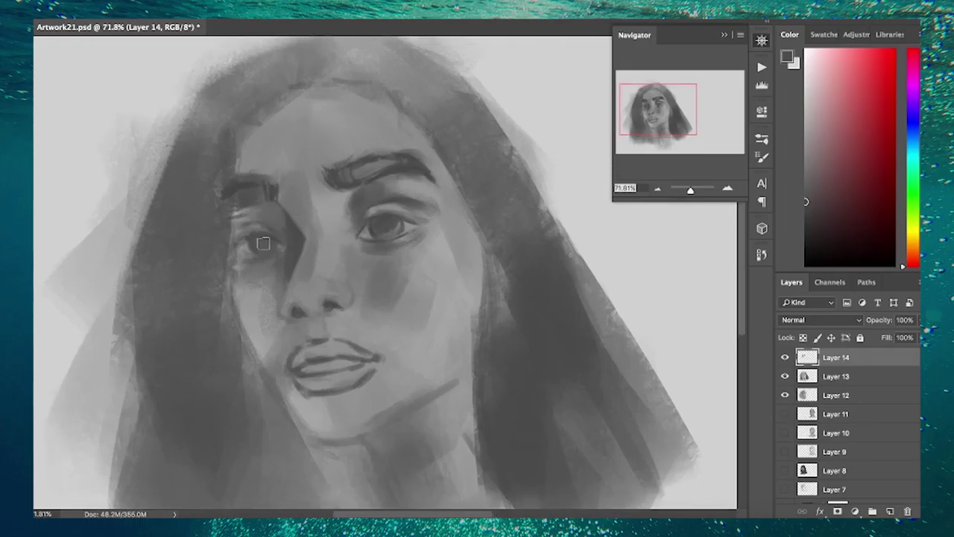
{"action": "left_click", "coordinate": [321, 238], "text": "alt"}
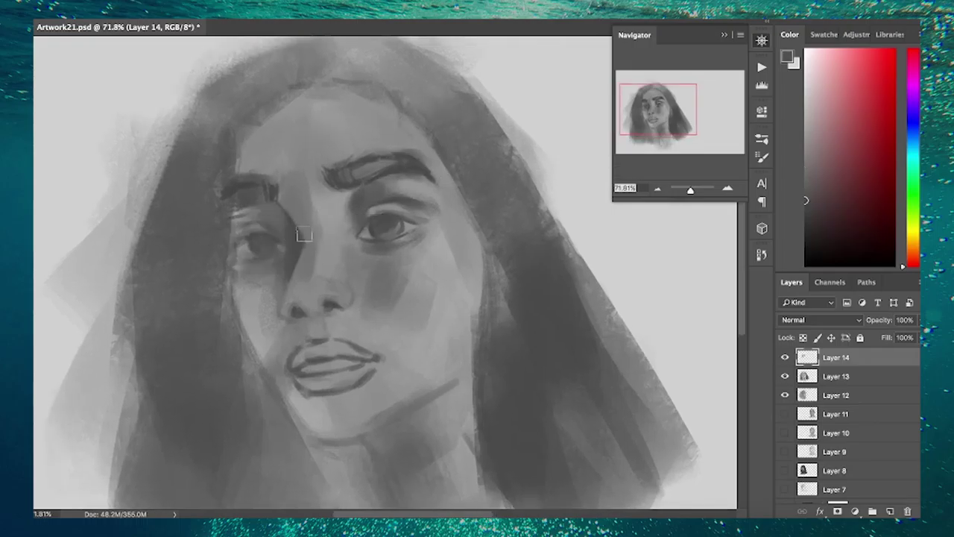
{"action": "left_click", "coordinate": [331, 120], "text": "alt"}
{"action": "left_click_drag", "start_coordinate": [295, 356], "coordinate": [352, 375]}
Repaint the chin and jaw shading and lighten the cheek under the eye
{"action": "left_click", "coordinate": [302, 320], "text": "alt"}
{"action": "left_click_drag", "start_coordinate": [298, 402], "coordinate": [373, 409]}
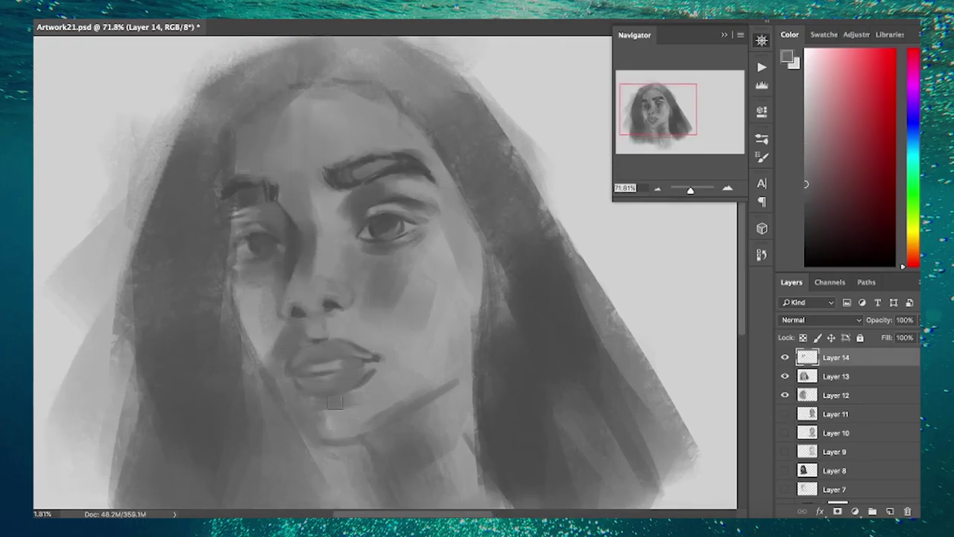
{"action": "left_click", "coordinate": [390, 368], "text": "alt"}
{"action": "left_click_drag", "start_coordinate": [417, 298], "coordinate": [445, 229]}
{"action": "right_click", "coordinate": [346, 219]}
{"action": "left_click", "coordinate": [326, 269], "text": "alt"}
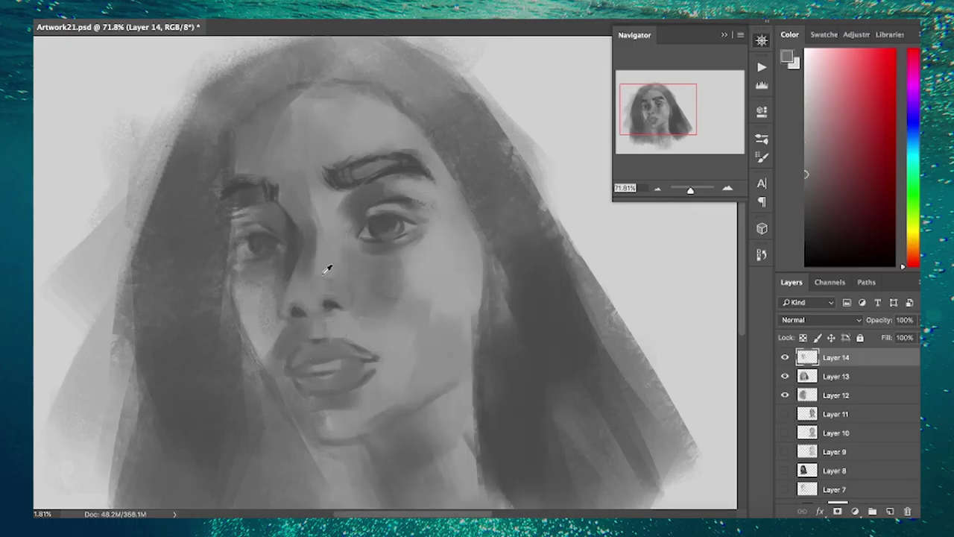
Add a dark stroke beside the nose and brush the lips lighter
{"action": "left_click", "coordinate": [281, 319], "text": "alt"}
{"action": "left_click_drag", "start_coordinate": [277, 291], "coordinate": [271, 316]}
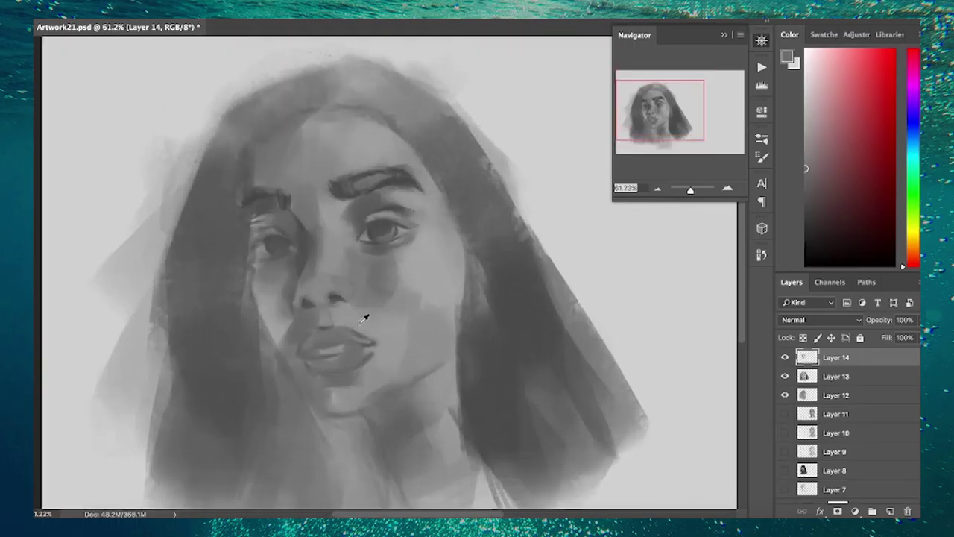
{"action": "left_click", "coordinate": [366, 316], "text": "alt"}
{"action": "left_click_drag", "start_coordinate": [365, 332], "coordinate": [362, 369]}
{"action": "left_click", "coordinate": [304, 398], "text": "alt"}
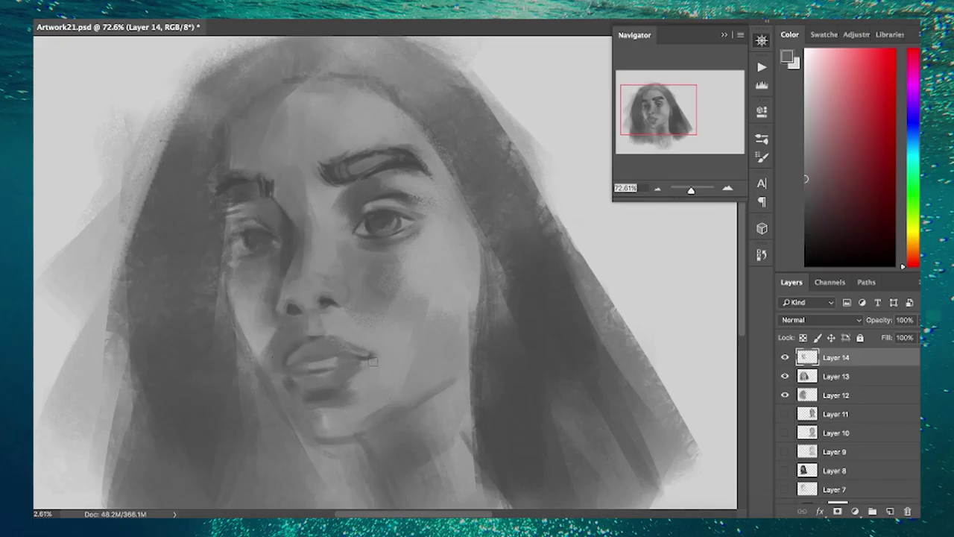
Brush light tone on the cheek beside the nose and darken the face's left edge and neck
{"action": "scroll", "coordinate": [575, 224], "scroll_direction": "down", "scroll_amount": 3}
{"action": "left_click", "coordinate": [415, 319], "text": "alt"}
{"action": "left_click_drag", "start_coordinate": [404, 298], "coordinate": [368, 269]}
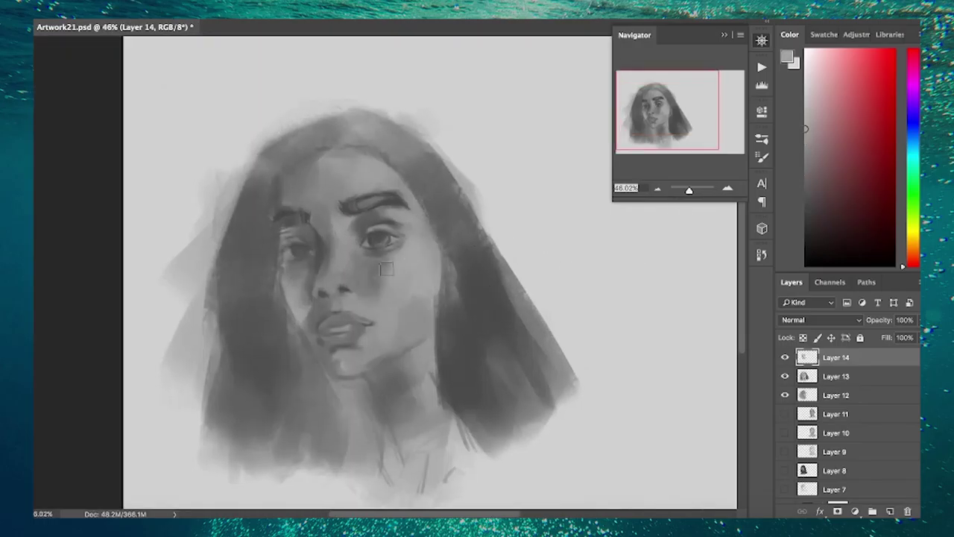
{"action": "left_click", "coordinate": [276, 201], "text": "alt"}
{"action": "left_click_drag", "start_coordinate": [270, 186], "coordinate": [358, 421]}
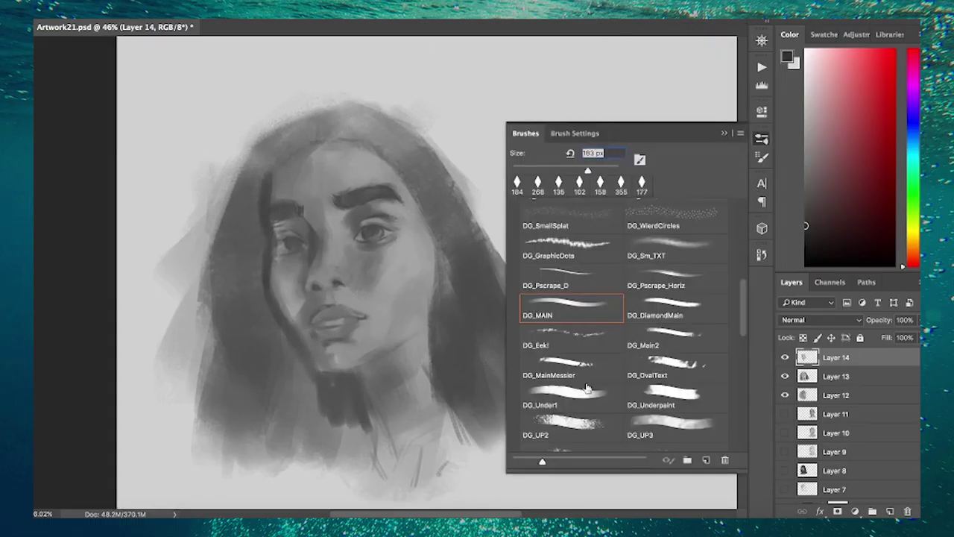
Darken the hair with heavy strokes, including the top near the part, and shadow under the chin
{"action": "mouse_move", "coordinate": [231, 209]}
{"action": "left_mouse_down"}
{"action": "mouse_move", "coordinate": [291, 405]}
{"action": "mouse_move", "coordinate": [230, 234]}
{"action": "left_mouse_up"}
{"action": "mouse_move", "coordinate": [380, 130]}
{"action": "left_mouse_down"}
{"action": "mouse_move", "coordinate": [449, 319]}
{"action": "mouse_move", "coordinate": [473, 341]}
{"action": "left_mouse_up"}
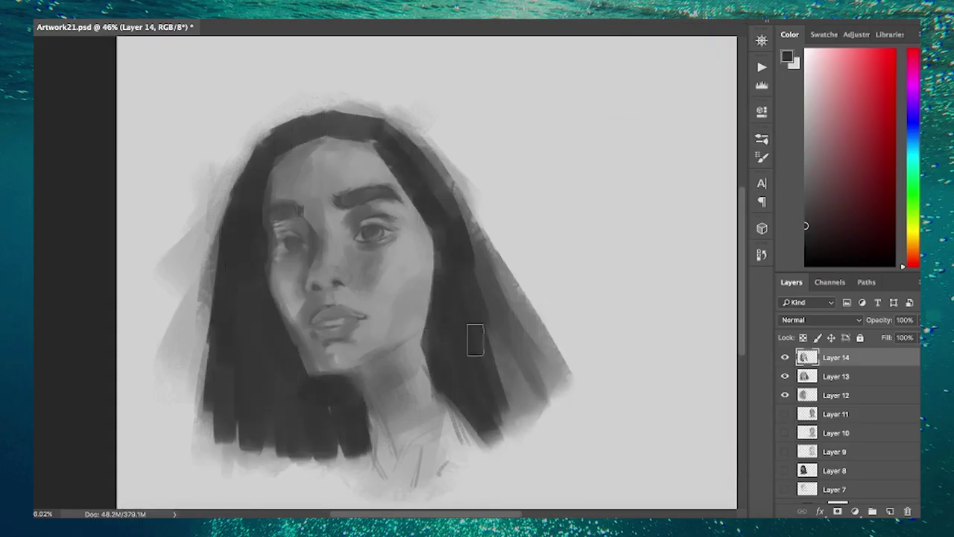
{"action": "left_click_drag", "start_coordinate": [219, 417], "coordinate": [320, 447]}
{"action": "scroll", "coordinate": [384, 276], "scroll_direction": "up", "scroll_amount": 2}
{"action": "left_click_drag", "start_coordinate": [369, 108], "coordinate": [354, 94]}
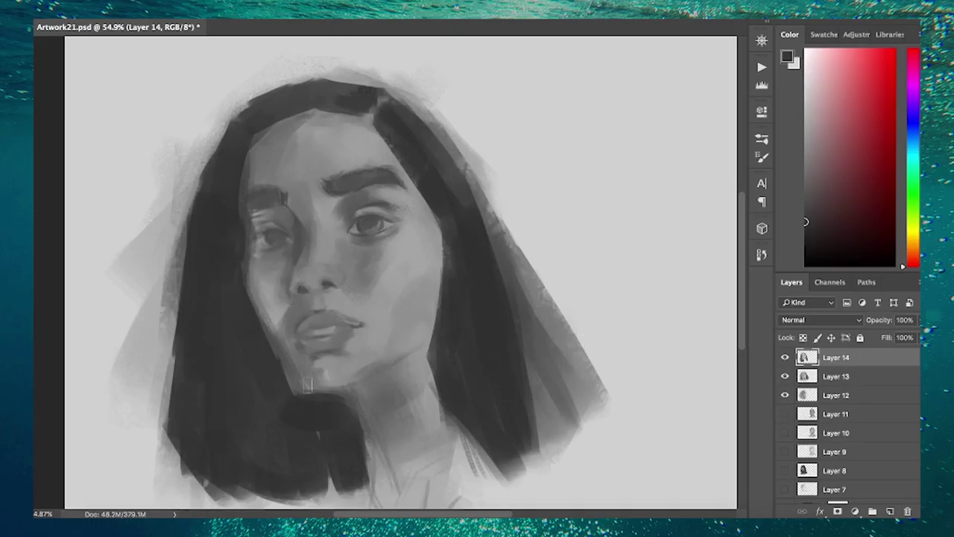
{"action": "left_click_drag", "start_coordinate": [308, 386], "coordinate": [290, 369]}
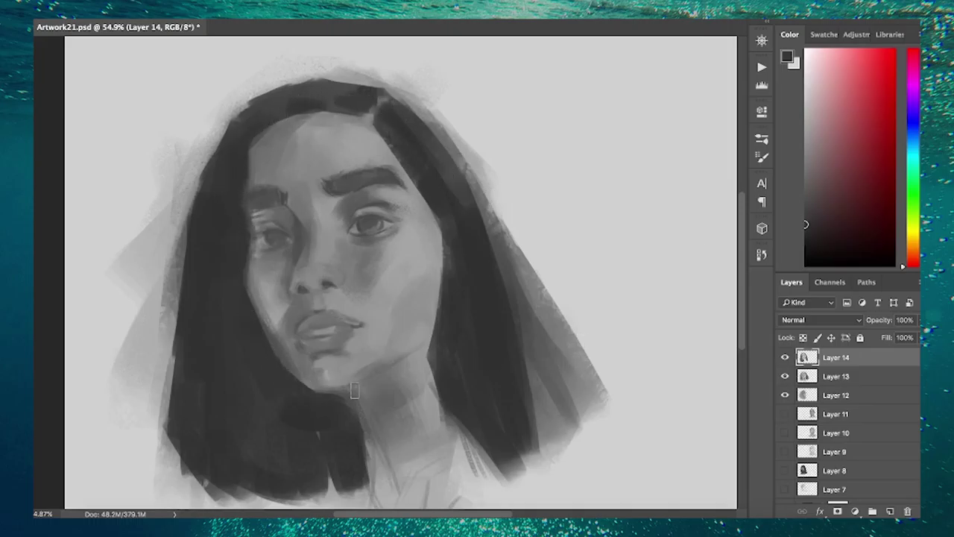
Refine the lips, chin, eyes and brows with further strokes
{"action": "left_click_drag", "start_coordinate": [328, 313], "coordinate": [395, 343]}
{"action": "left_click_drag", "start_coordinate": [356, 209], "coordinate": [383, 225]}
{"action": "left_click_drag", "start_coordinate": [248, 228], "coordinate": [270, 242]}
{"action": "left_click_drag", "start_coordinate": [326, 177], "coordinate": [381, 161]}
{"action": "left_click_drag", "start_coordinate": [229, 199], "coordinate": [261, 179]}
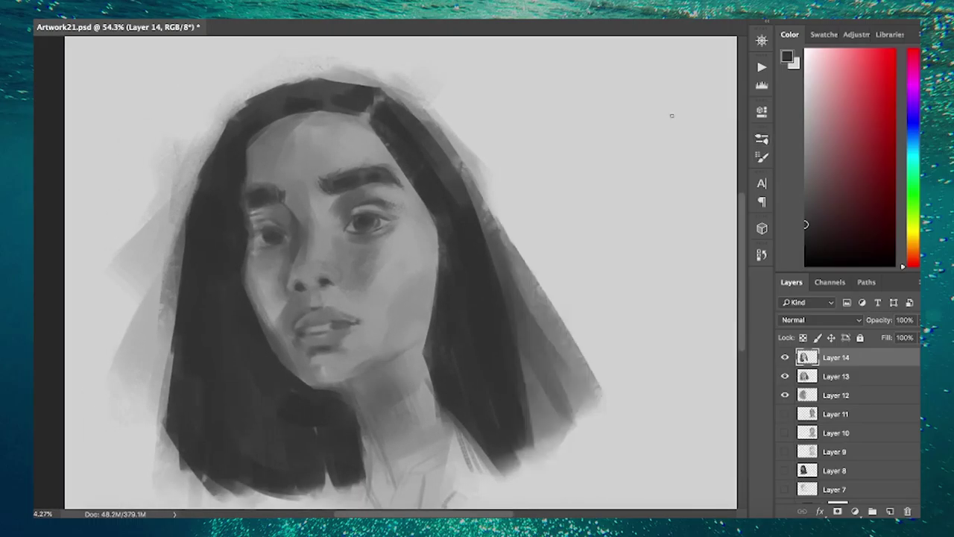
Paint dark shadows and darker strokes down the neck
{"action": "left_click", "coordinate": [386, 361], "text": "alt"}
{"action": "scroll", "coordinate": [386, 361], "scroll_direction": "up", "scroll_amount": 2}
{"action": "mouse_move", "coordinate": [408, 365]}
{"action": "left_mouse_down"}
{"action": "mouse_move", "coordinate": [387, 417]}
{"action": "mouse_move", "coordinate": [425, 432]}
{"action": "left_mouse_up"}
{"action": "left_click_drag", "start_coordinate": [380, 336], "coordinate": [377, 388]}
{"action": "left_click_drag", "start_coordinate": [365, 298], "coordinate": [387, 418]}
{"action": "left_click", "coordinate": [382, 368], "text": "alt"}
{"action": "left_click_drag", "start_coordinate": [436, 243], "coordinate": [447, 350]}
{"action": "left_click_drag", "start_coordinate": [388, 254], "coordinate": [379, 298]}
{"action": "mouse_move", "coordinate": [433, 246]}
{"action": "left_mouse_down"}
{"action": "mouse_move", "coordinate": [409, 355]}
{"action": "mouse_move", "coordinate": [447, 284]}
{"action": "mouse_move", "coordinate": [395, 336]}
{"action": "left_mouse_up"}
Lay a lighter grey over the neck
{"action": "left_click", "coordinate": [403, 313], "text": "alt"}
{"action": "left_click_drag", "start_coordinate": [395, 290], "coordinate": [373, 343]}
{"action": "left_click_drag", "start_coordinate": [384, 265], "coordinate": [380, 330]}
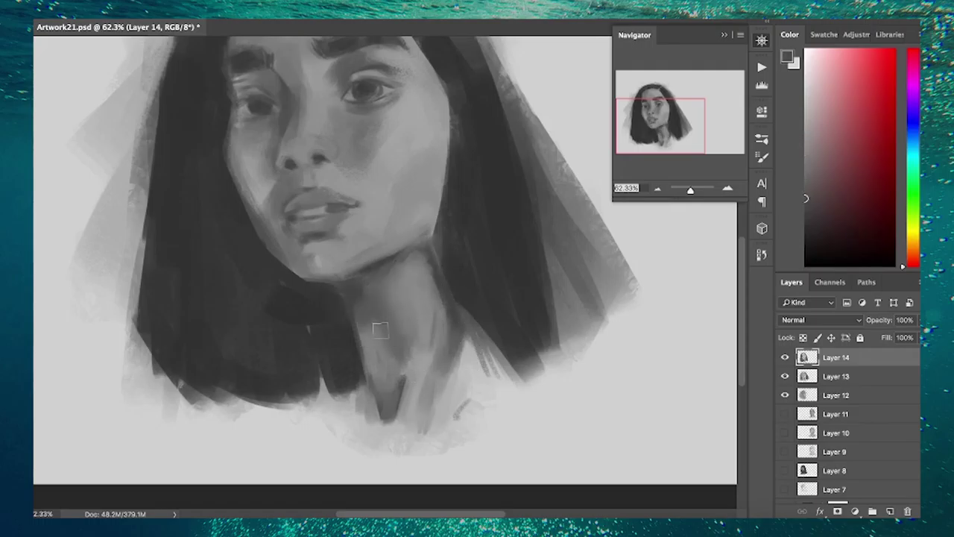
{"action": "scroll", "coordinate": [380, 330], "scroll_direction": "up", "scroll_amount": 2}
{"action": "scroll", "coordinate": [425, 341], "scroll_direction": "up", "scroll_amount": 4}
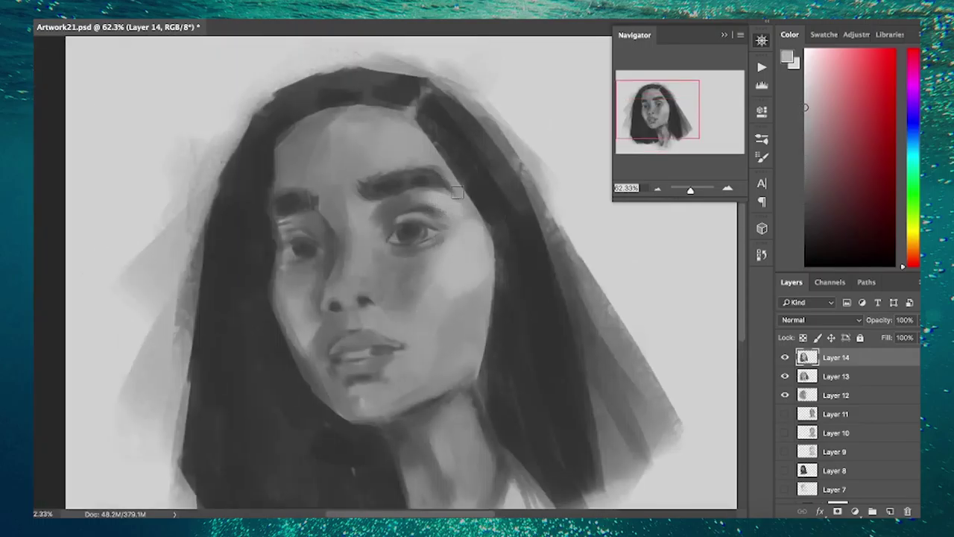
Add light planes on the forehead, nose bridge, under the left brow, upper lip and chin
{"action": "left_click_drag", "start_coordinate": [376, 119], "coordinate": [417, 170]}
{"action": "left_click_drag", "start_coordinate": [281, 184], "coordinate": [309, 190]}
{"action": "left_click_drag", "start_coordinate": [369, 253], "coordinate": [365, 287]}
{"action": "left_click_drag", "start_coordinate": [354, 208], "coordinate": [364, 246]}
{"action": "left_click_drag", "start_coordinate": [369, 328], "coordinate": [394, 341]}
{"action": "left_click_drag", "start_coordinate": [381, 376], "coordinate": [421, 406]}
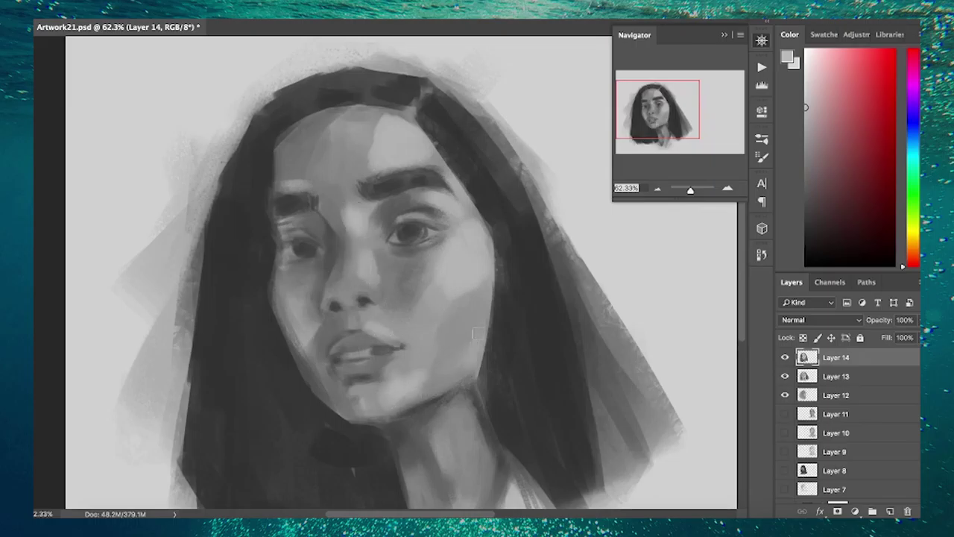
Sample several greys across the face, then flip the canvas horizontally to check proportions
{"action": "left_click", "coordinate": [411, 385], "text": "alt"}
{"action": "left_click", "coordinate": [332, 372], "text": "alt"}
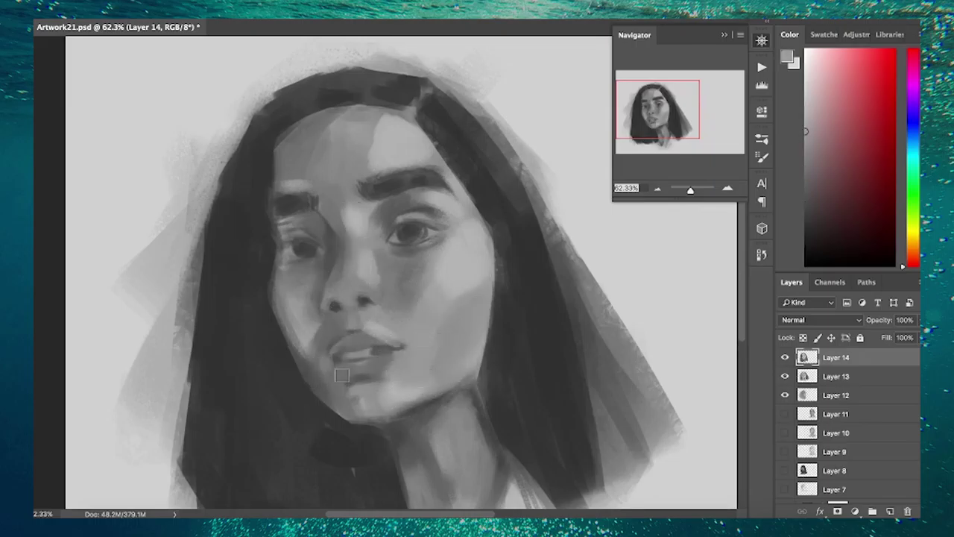
{"action": "scroll", "coordinate": [347, 369], "scroll_direction": "up", "scroll_amount": 1}
{"action": "left_click", "coordinate": [400, 215], "text": "alt"}
{"action": "left_click", "coordinate": [378, 286], "text": "alt"}
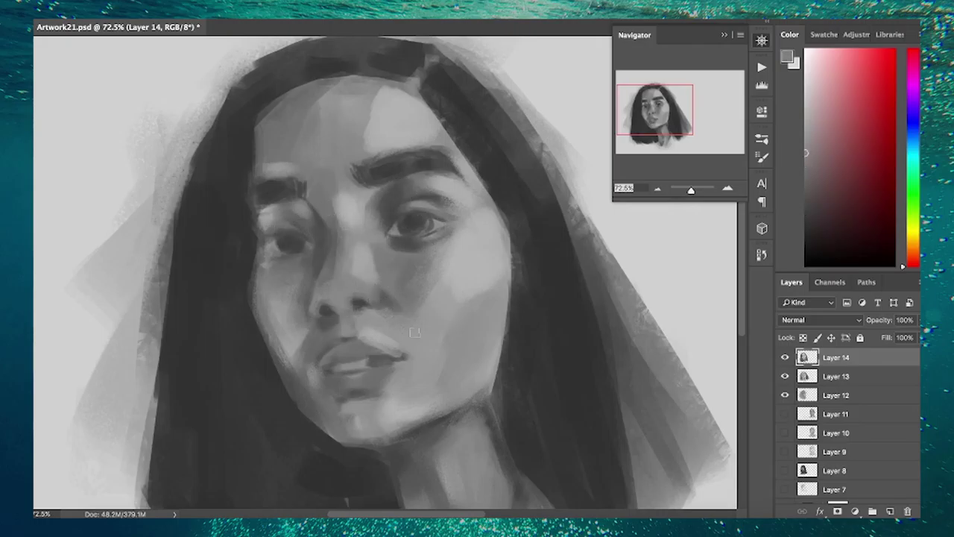
{"action": "scroll", "coordinate": [397, 312], "scroll_direction": "down", "scroll_amount": 3}
{"action": "left_click", "coordinate": [295, 186], "text": "alt"}
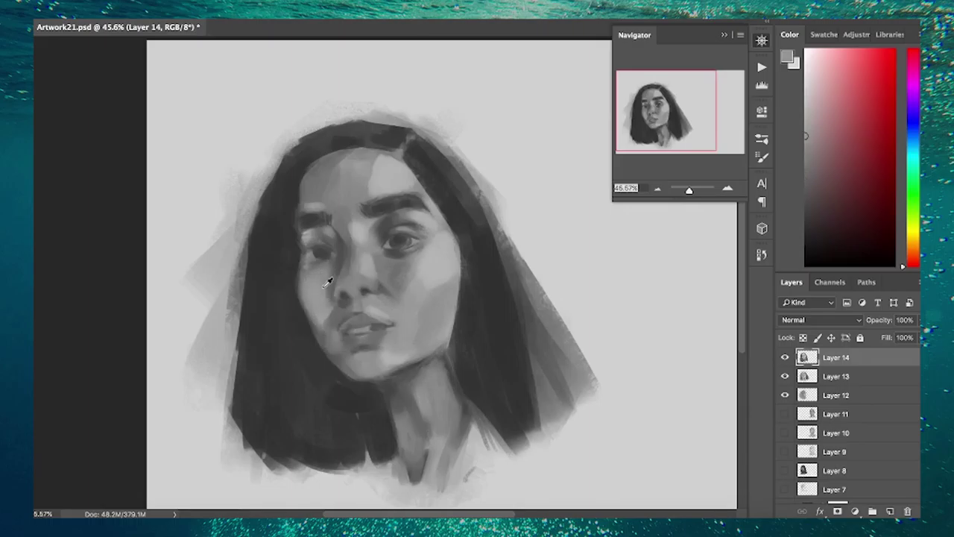
{"action": "left_click", "coordinate": [328, 321], "text": "alt"}
{"action": "left_click", "coordinate": [289, 235], "text": "alt"}
{"action": "scroll", "coordinate": [289, 234], "scroll_direction": "up", "scroll_amount": 1}
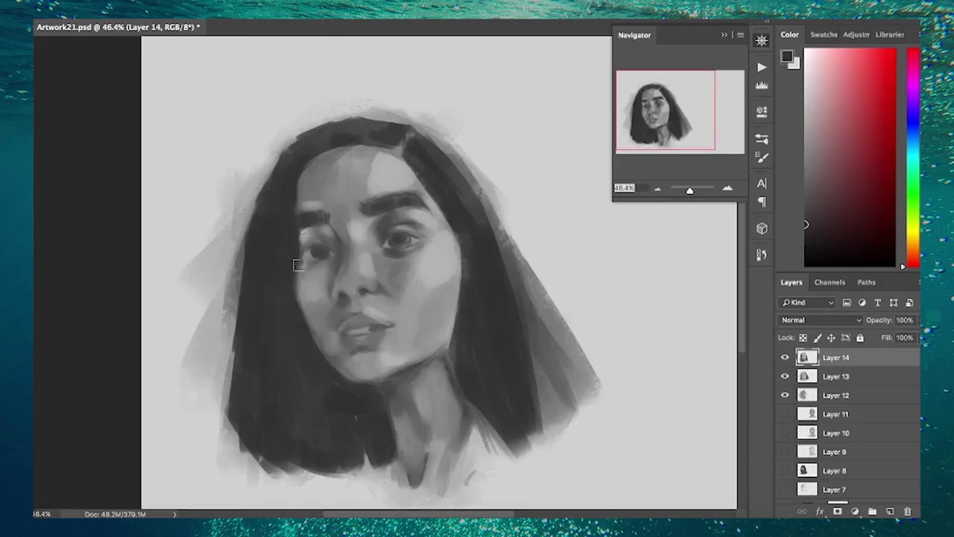
{"action": "key", "text": "ctrl+shift+h"}
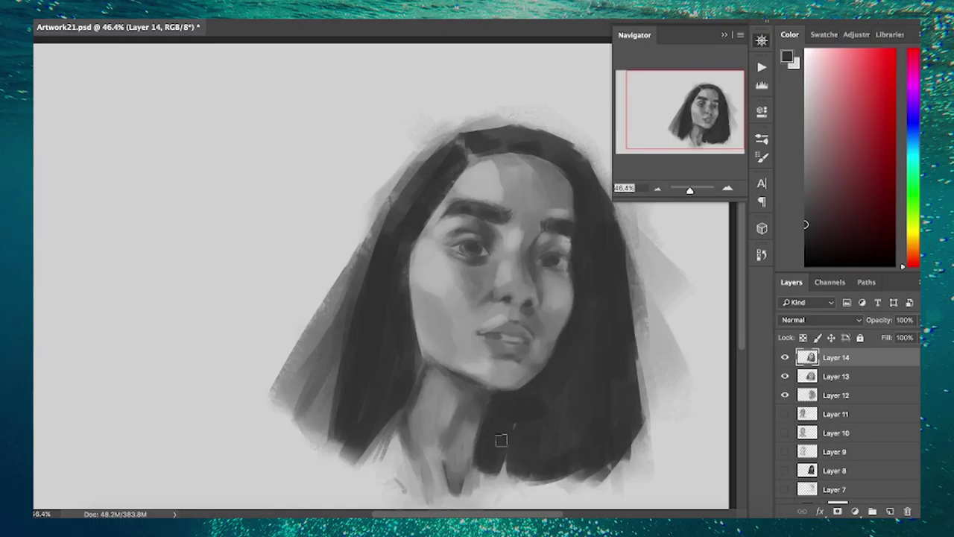
Zoom in on the portrait and repaint the eye's lower lid and lashes in a dark tone
{"action": "key", "text": "ctrl+plus"}
{"action": "scroll", "coordinate": [581, 312], "scroll_direction": "down", "scroll_amount": 5}
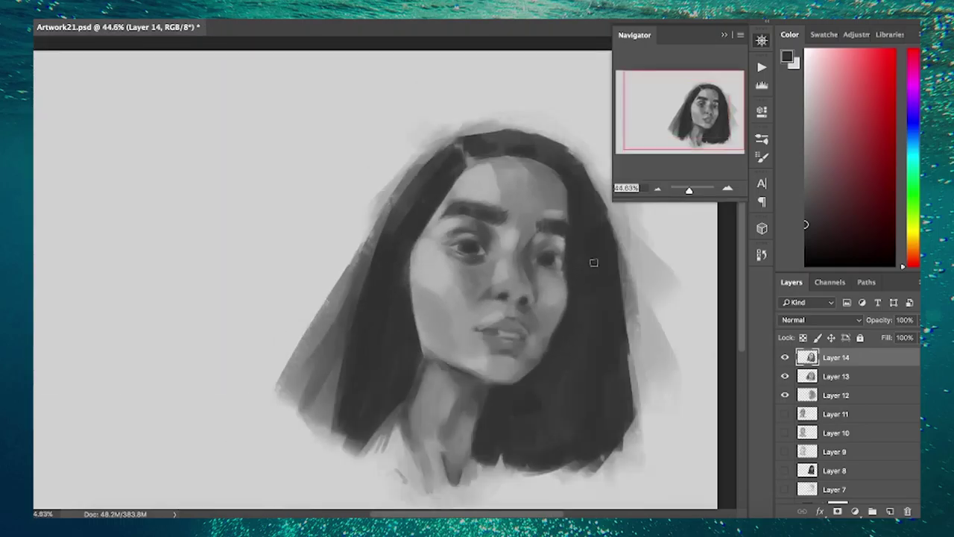
{"action": "scroll", "coordinate": [347, 288], "scroll_direction": "up", "scroll_amount": 3}
{"action": "scroll", "coordinate": [347, 287], "scroll_direction": "up", "scroll_amount": 4}
{"action": "scroll", "coordinate": [350, 223], "scroll_direction": "down", "scroll_amount": 5}
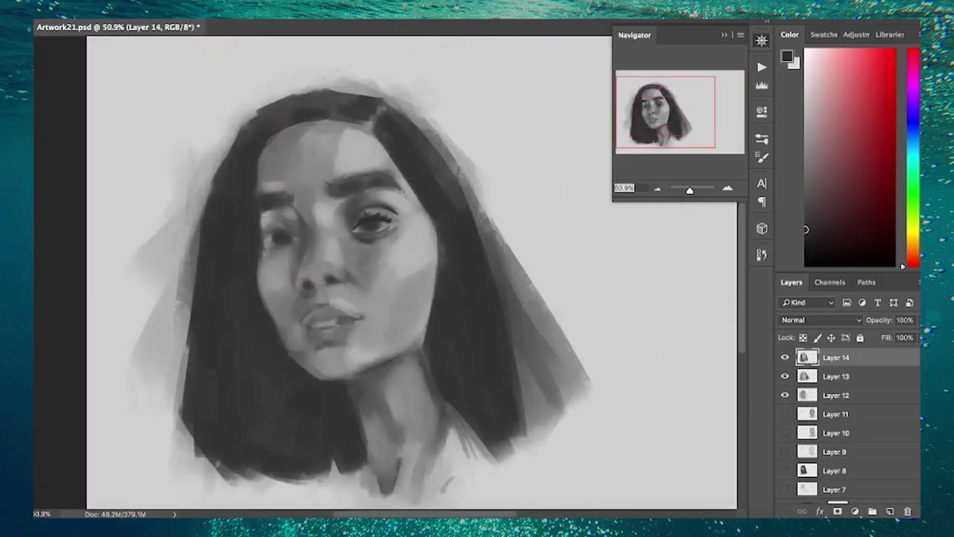
{"action": "scroll", "coordinate": [357, 195], "scroll_direction": "up", "scroll_amount": 5}
{"action": "left_click", "coordinate": [357, 196], "text": "alt"}
{"action": "mouse_move", "coordinate": [325, 197]}
{"action": "left_mouse_down"}
{"action": "mouse_move", "coordinate": [367, 216]}
{"action": "mouse_move", "coordinate": [347, 145]}
{"action": "mouse_move", "coordinate": [369, 151]}
{"action": "left_mouse_up"}
Repaint the skin to the right of the eye with sampled skin greys
{"action": "left_click", "coordinate": [347, 144], "text": "alt"}
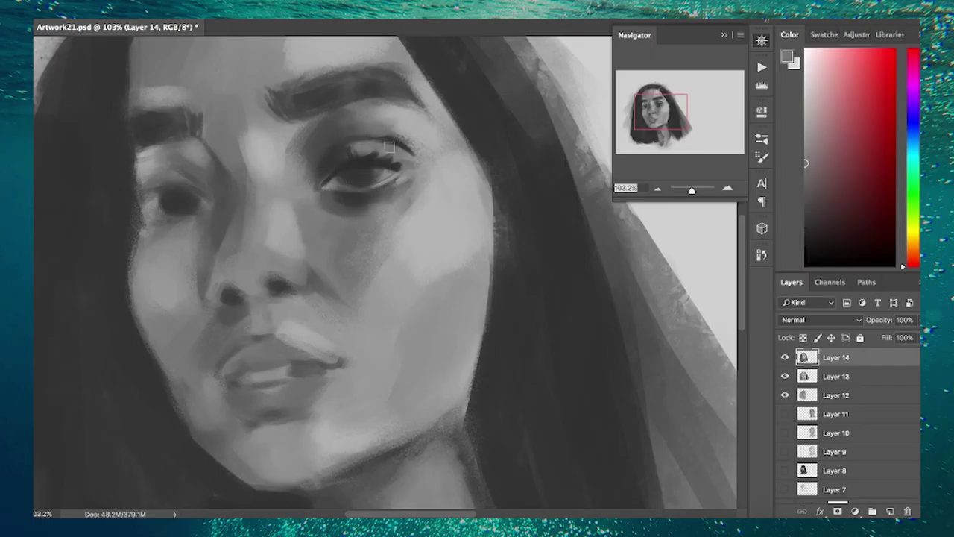
{"action": "scroll", "coordinate": [321, 185], "scroll_direction": "down", "scroll_amount": 5}
{"action": "scroll", "coordinate": [335, 202], "scroll_direction": "up", "scroll_amount": 3}
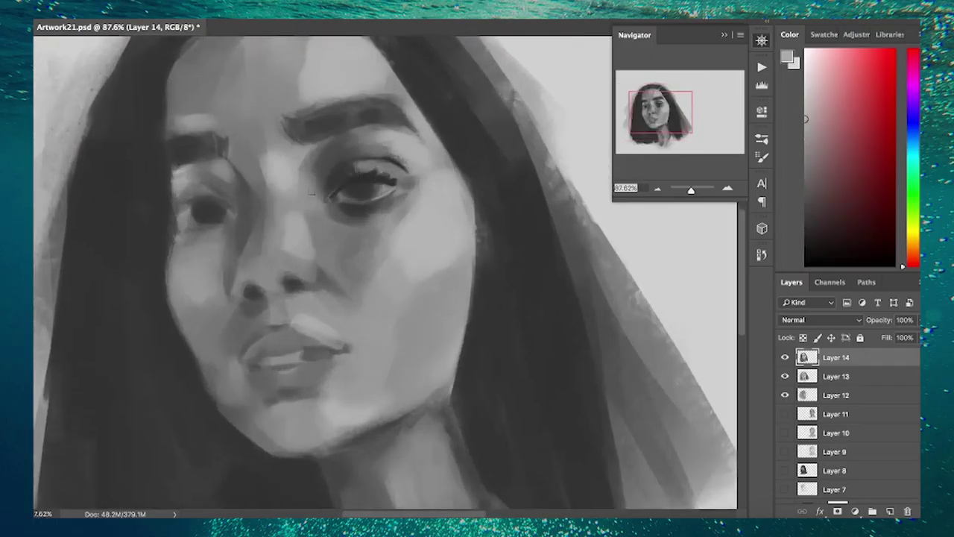
{"action": "left_click", "coordinate": [357, 153], "text": "alt"}
{"action": "scroll", "coordinate": [358, 153], "scroll_direction": "down", "scroll_amount": 3}
{"action": "scroll", "coordinate": [328, 153], "scroll_direction": "up", "scroll_amount": 3}
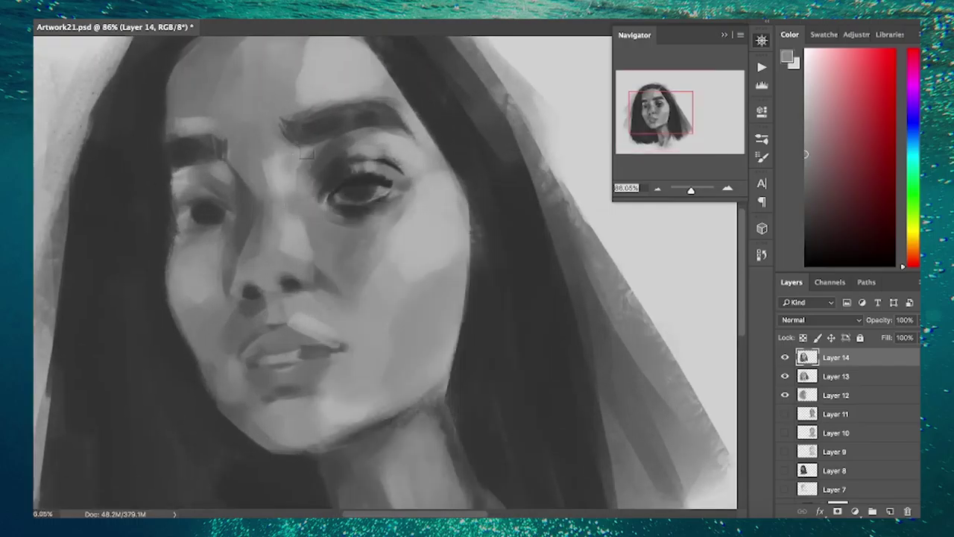
{"action": "left_click", "coordinate": [372, 183], "text": "alt"}
{"action": "left_click_drag", "start_coordinate": [351, 190], "coordinate": [395, 182]}
{"action": "left_click", "coordinate": [405, 179], "text": "alt"}
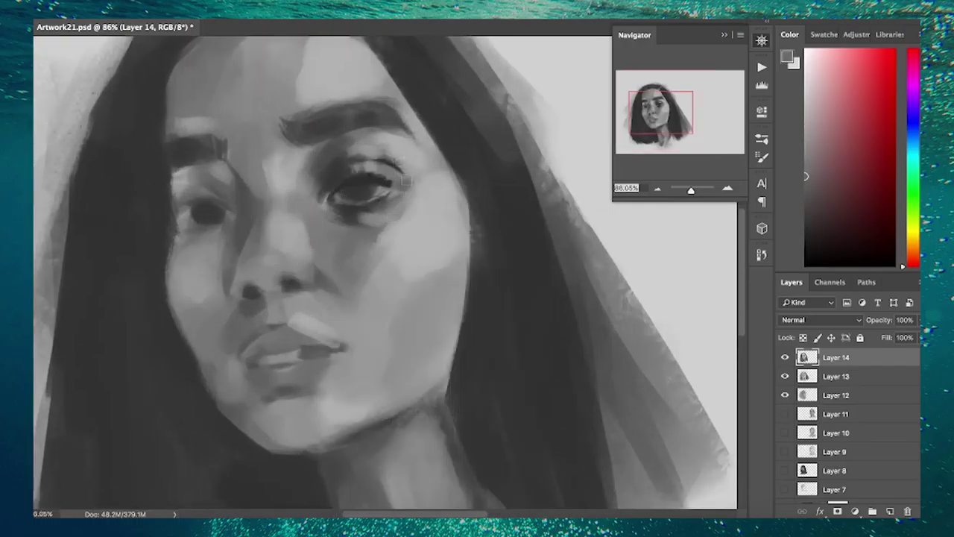
{"action": "left_click", "coordinate": [397, 151], "text": "alt"}
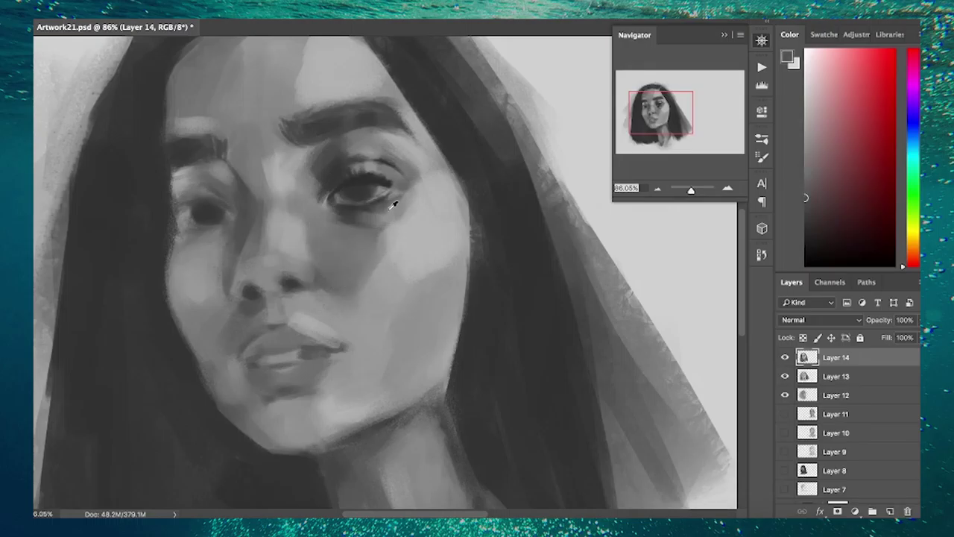
Darken the shadow by the inner eye corner next to the nose bridge
{"action": "left_click", "coordinate": [366, 220], "text": "alt"}
{"action": "left_click_drag", "start_coordinate": [332, 213], "coordinate": [314, 175]}
{"action": "left_click", "coordinate": [406, 137], "text": "alt"}
{"action": "scroll", "coordinate": [314, 152], "scroll_direction": "down", "scroll_amount": 3}
{"action": "scroll", "coordinate": [226, 219], "scroll_direction": "up", "scroll_amount": 3}
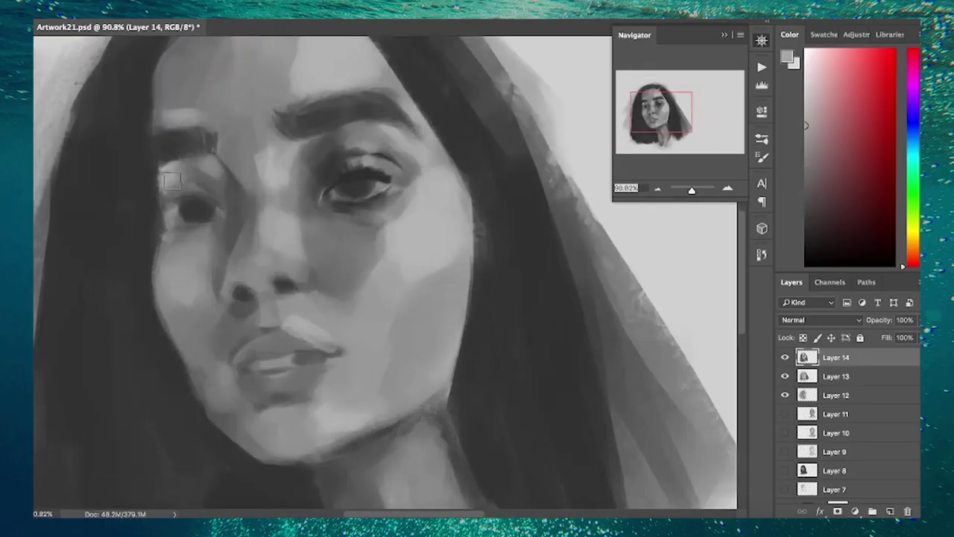
{"action": "scroll", "coordinate": [226, 219], "scroll_direction": "up", "scroll_amount": 2}
Darken the left eye's outer corner, eyelid and under-eye shading
{"action": "left_click_drag", "start_coordinate": [230, 256], "coordinate": [223, 240]}
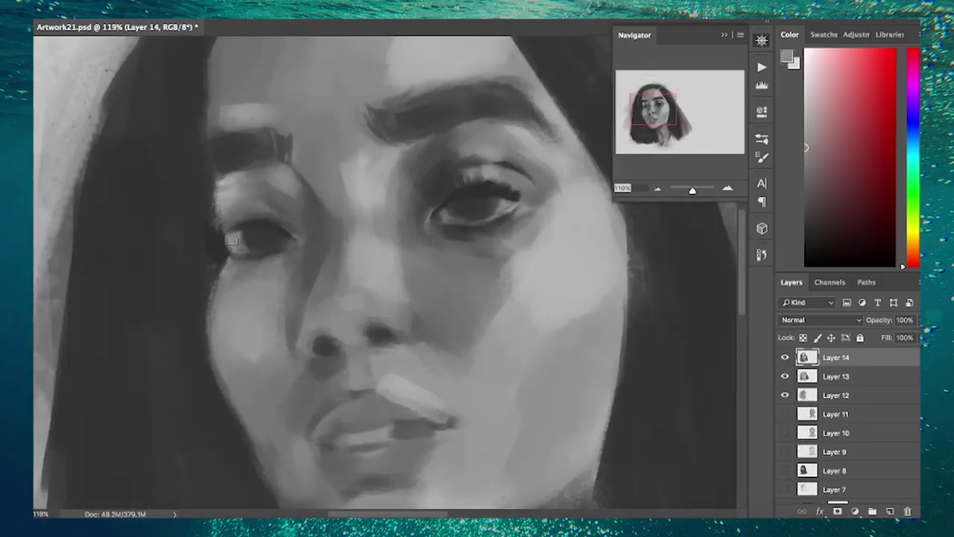
{"action": "left_click_drag", "start_coordinate": [285, 221], "coordinate": [223, 205]}
{"action": "left_click_drag", "start_coordinate": [291, 254], "coordinate": [228, 266]}
{"action": "left_click", "coordinate": [302, 247], "text": "alt"}
{"action": "scroll", "coordinate": [289, 224], "scroll_direction": "down", "scroll_amount": 3}
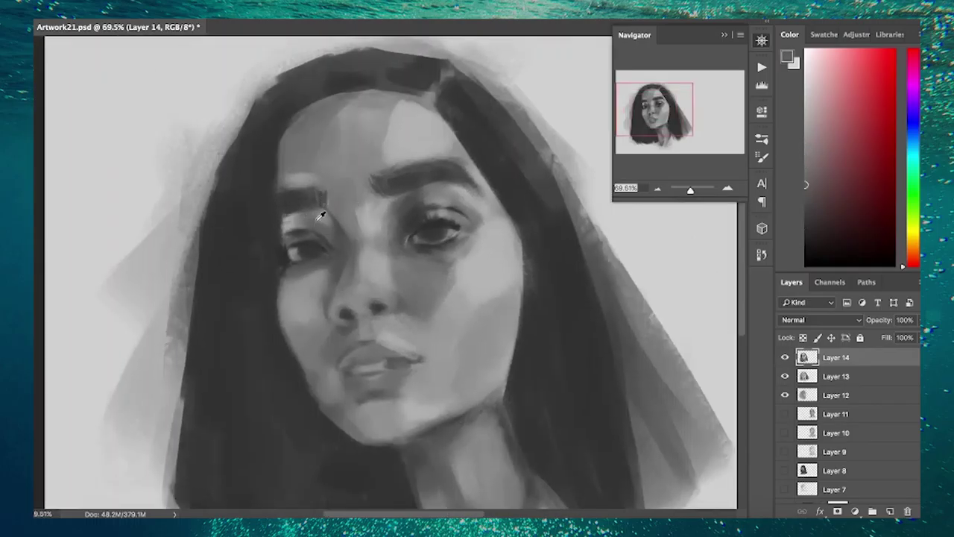
{"action": "left_click", "coordinate": [351, 234], "text": "alt"}
Merge the upper face layers and add two new empty paint layers on top
{"action": "key", "text": "ctrl+e"}
{"action": "key", "text": "ctrl+shift+alt+n"}
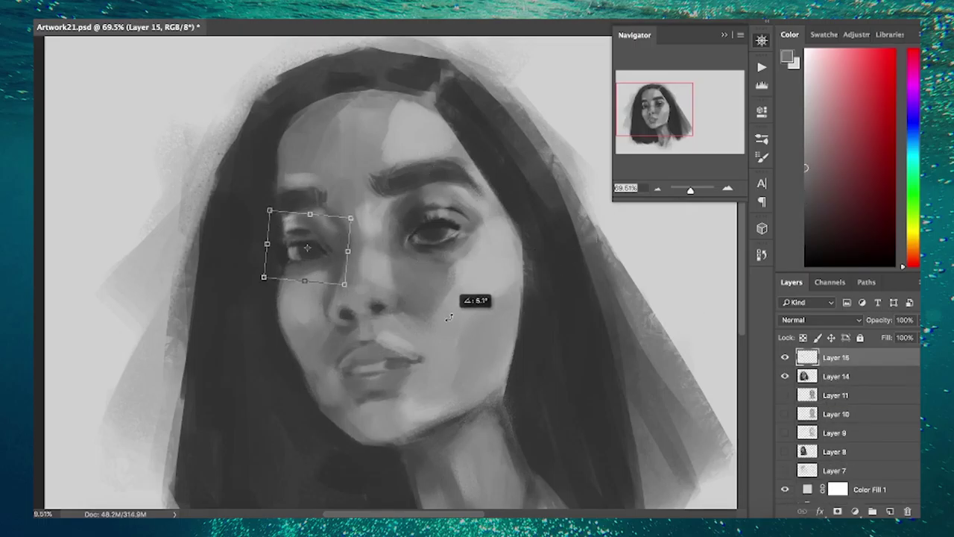
{"action": "scroll", "coordinate": [209, 225], "scroll_direction": "down", "scroll_amount": 3}
{"action": "scroll", "coordinate": [209, 226], "scroll_direction": "up", "scroll_amount": 4}
{"action": "key", "text": "ctrl+shift+alt+n"}
Sample dark, light and near-black greys from the woman's face, eyes and skin
{"action": "left_click", "coordinate": [277, 232], "text": "alt"}
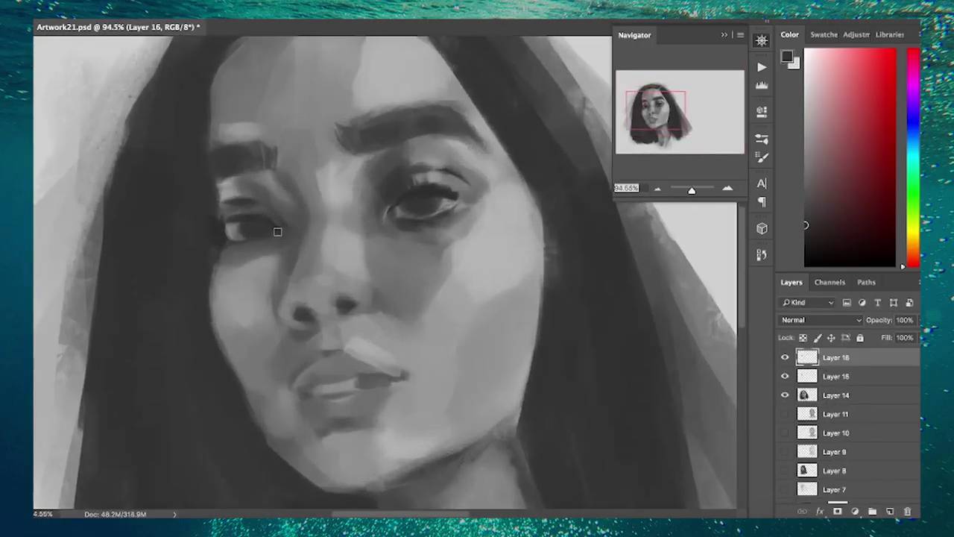
{"action": "left_click", "coordinate": [251, 231], "text": "alt"}
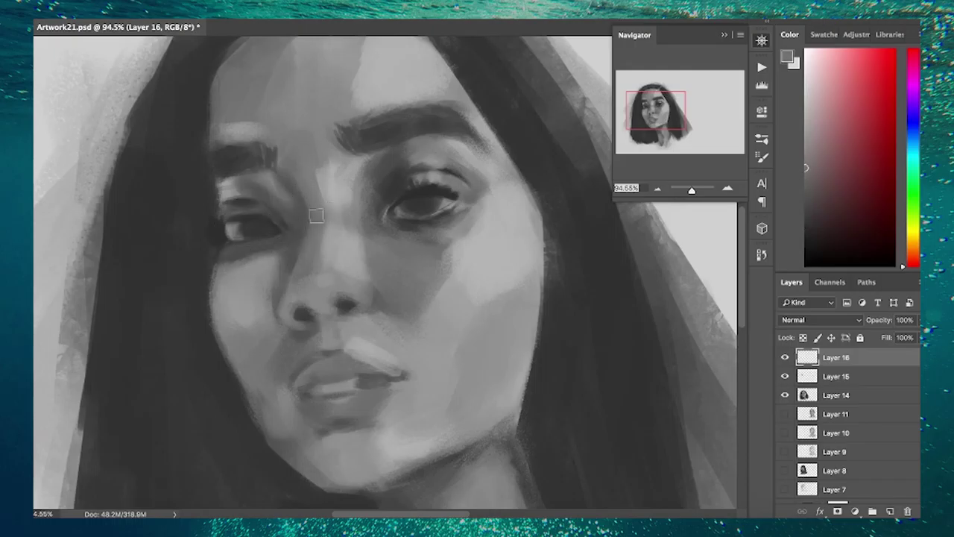
{"action": "scroll", "coordinate": [236, 259], "scroll_direction": "down", "scroll_amount": 1}
{"action": "left_click", "coordinate": [246, 261], "text": "alt"}
{"action": "scroll", "coordinate": [212, 198], "scroll_direction": "up", "scroll_amount": 2}
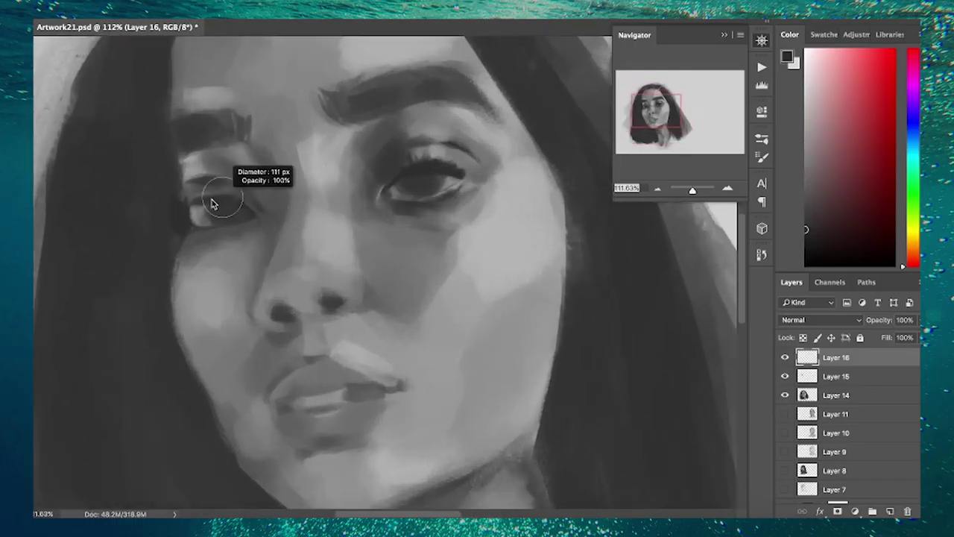
{"action": "left_click", "coordinate": [243, 217], "text": "alt"}
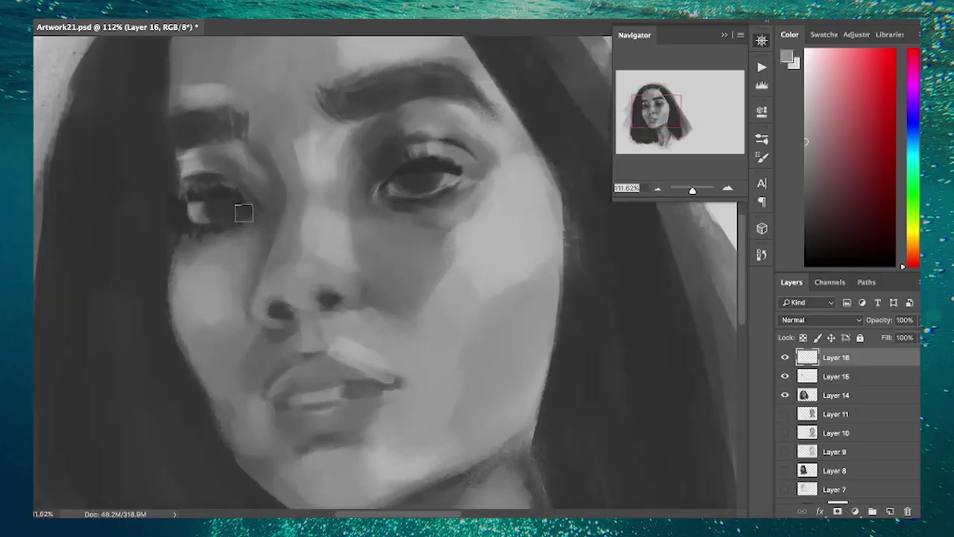
{"action": "scroll", "coordinate": [316, 254], "scroll_direction": "down", "scroll_amount": 2}
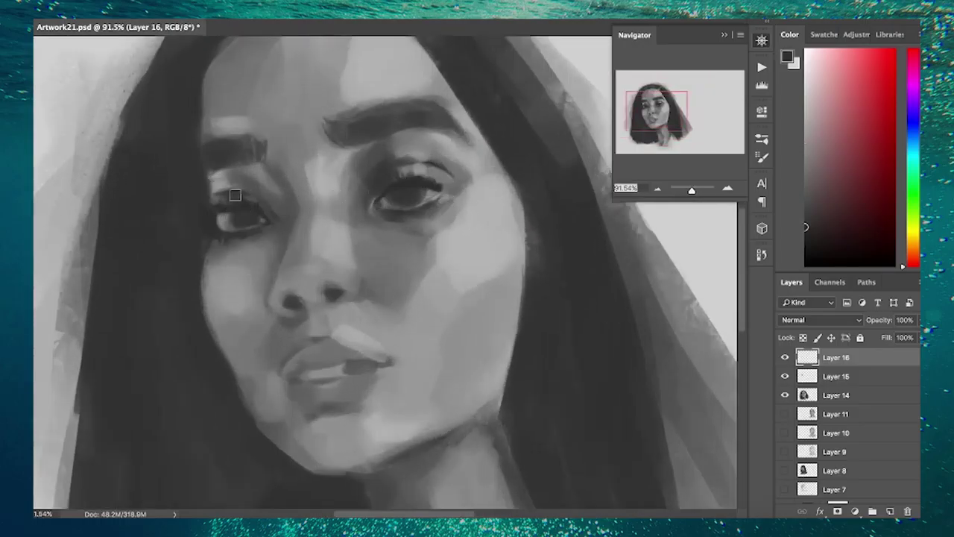
{"action": "scroll", "coordinate": [230, 215], "scroll_direction": "down", "scroll_amount": 2}
{"action": "left_click", "coordinate": [457, 197], "text": "alt"}
{"action": "scroll", "coordinate": [393, 192], "scroll_direction": "up", "scroll_amount": 3}
Sample darker tones from around the nose, cheek, mouth and right eye
{"action": "scroll", "coordinate": [511, 185], "scroll_direction": "down", "scroll_amount": 3}
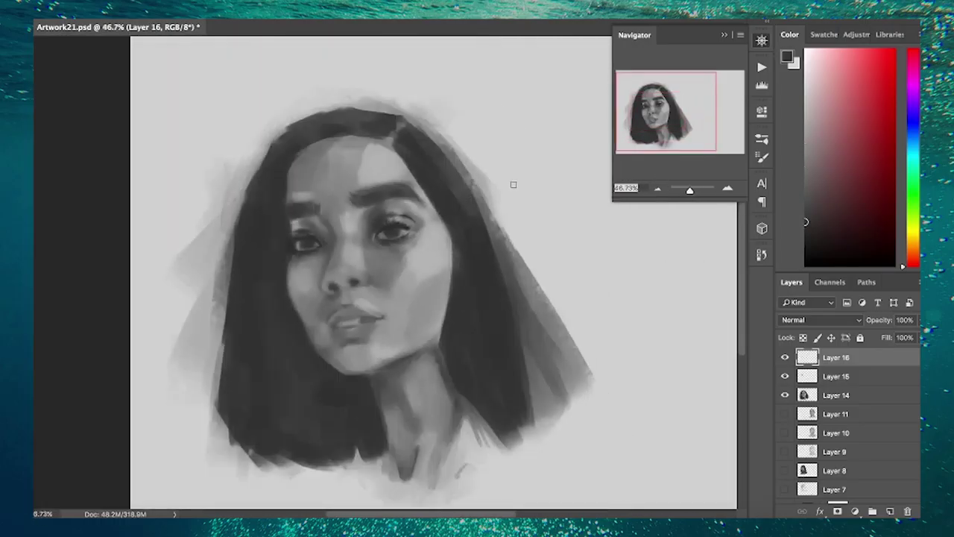
{"action": "scroll", "coordinate": [328, 276], "scroll_direction": "up", "scroll_amount": 2}
{"action": "scroll", "coordinate": [319, 288], "scroll_direction": "up", "scroll_amount": 1}
{"action": "left_click", "coordinate": [333, 268], "text": "alt"}
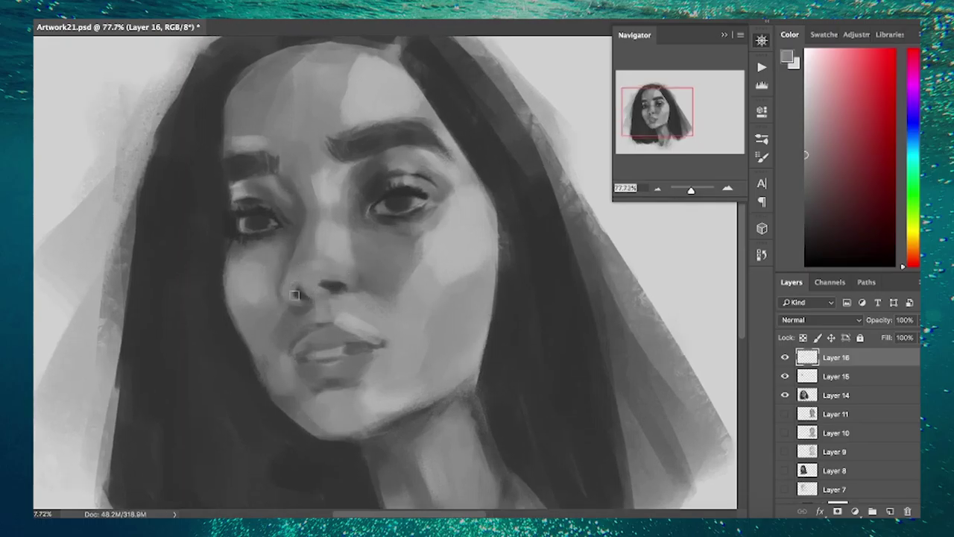
{"action": "left_click", "coordinate": [264, 251], "text": "alt"}
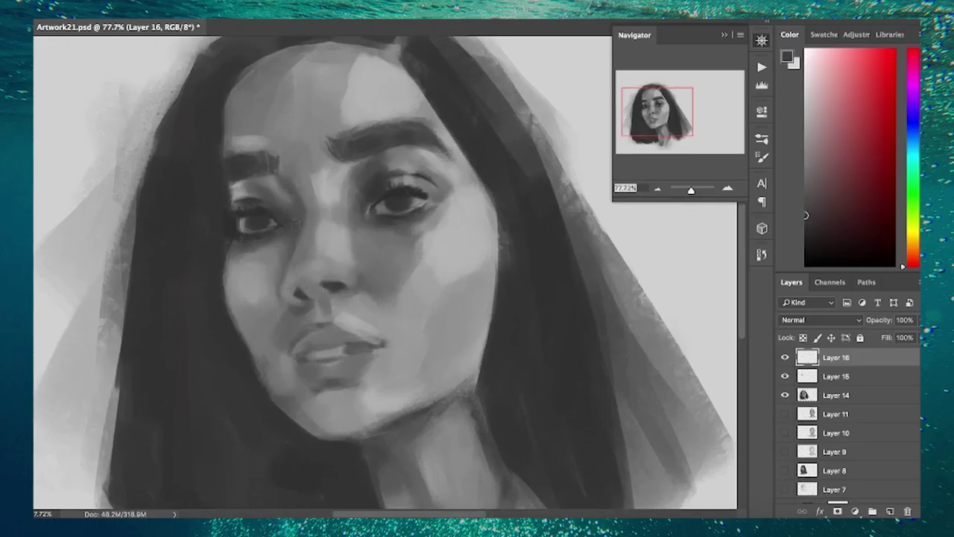
{"action": "left_click", "coordinate": [301, 252], "text": "alt"}
{"action": "scroll", "coordinate": [347, 355], "scroll_direction": "down", "scroll_amount": 2}
{"action": "scroll", "coordinate": [348, 355], "scroll_direction": "up", "scroll_amount": 2}
{"action": "left_click", "coordinate": [285, 325], "text": "alt"}
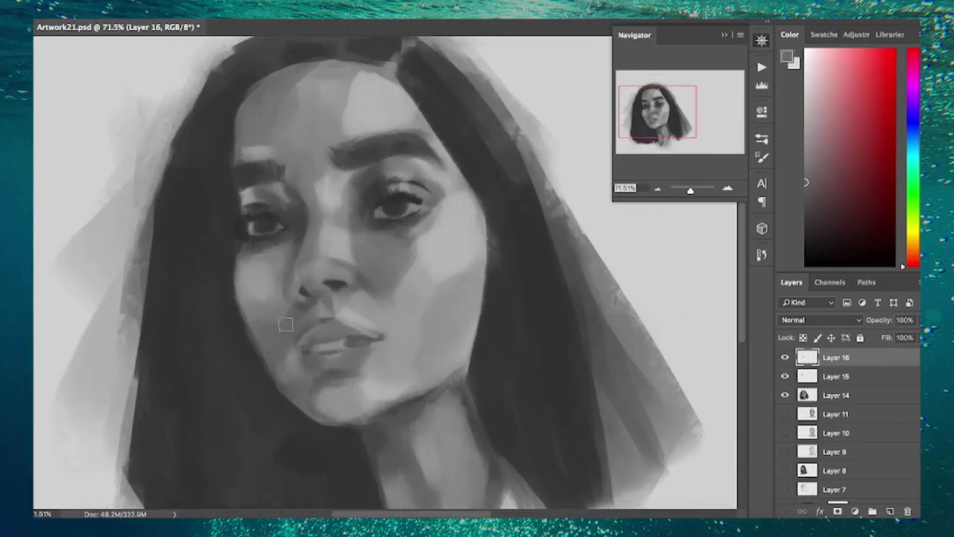
{"action": "left_click", "coordinate": [391, 253], "text": "alt"}
{"action": "left_click", "coordinate": [396, 206], "text": "alt"}
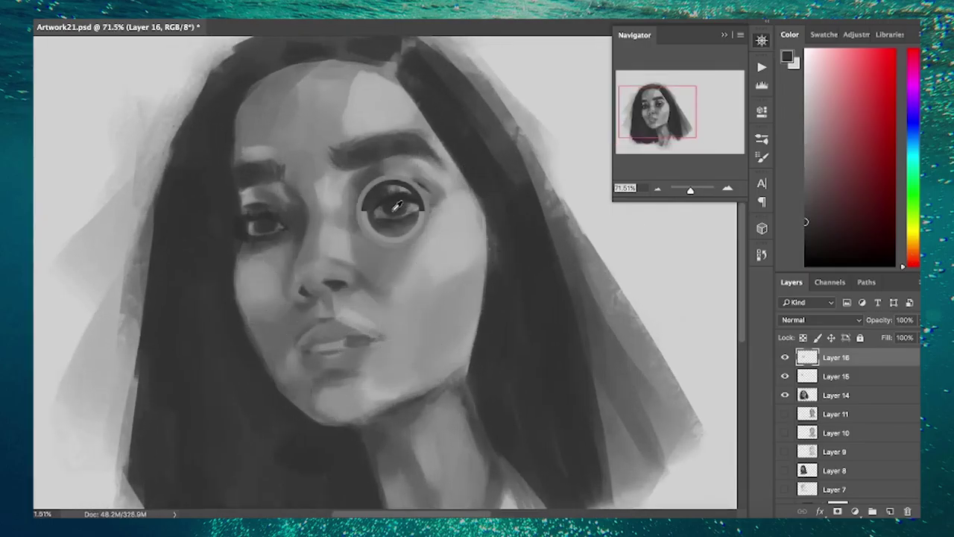
{"action": "scroll", "coordinate": [396, 206], "scroll_direction": "up", "scroll_amount": 2}
Pick nose tones, darken the area above the upper lip, and select Layer 14 for merging
{"action": "left_click", "coordinate": [306, 295], "text": "alt"}
{"action": "left_click", "coordinate": [319, 269], "text": "alt"}
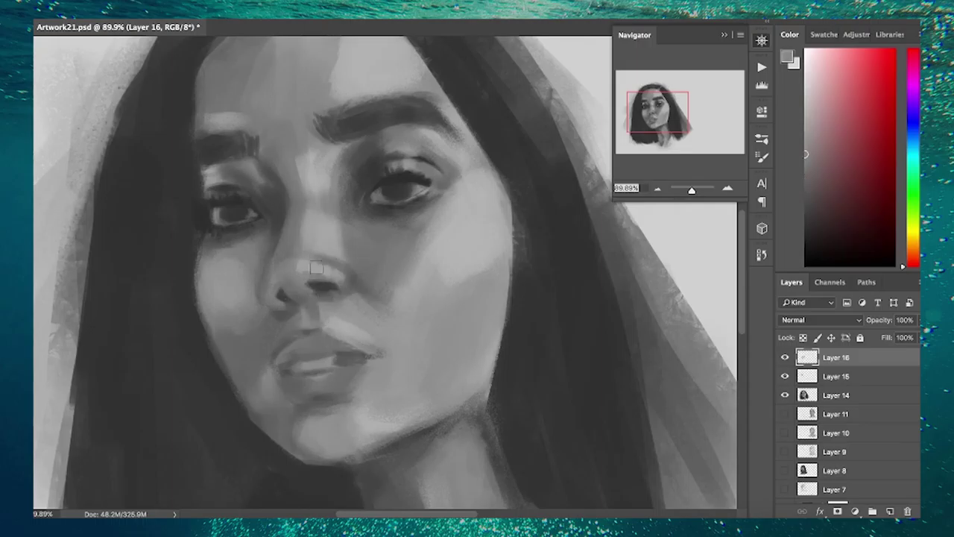
{"action": "scroll", "coordinate": [319, 268], "scroll_direction": "down", "scroll_amount": 2}
{"action": "scroll", "coordinate": [381, 206], "scroll_direction": "down", "scroll_amount": 2}
{"action": "left_click", "coordinate": [351, 246], "text": "alt"}
{"action": "scroll", "coordinate": [373, 239], "scroll_direction": "down", "scroll_amount": 1}
{"action": "scroll", "coordinate": [450, 241], "scroll_direction": "up", "scroll_amount": 3}
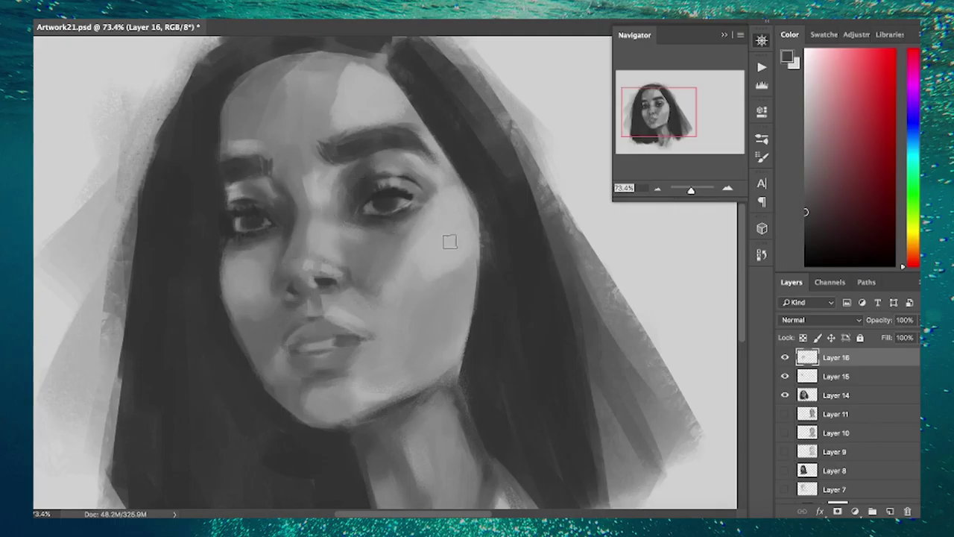
{"action": "left_click_drag", "start_coordinate": [284, 335], "coordinate": [347, 335]}
{"action": "left_click", "coordinate": [831, 393], "text": "shift"}
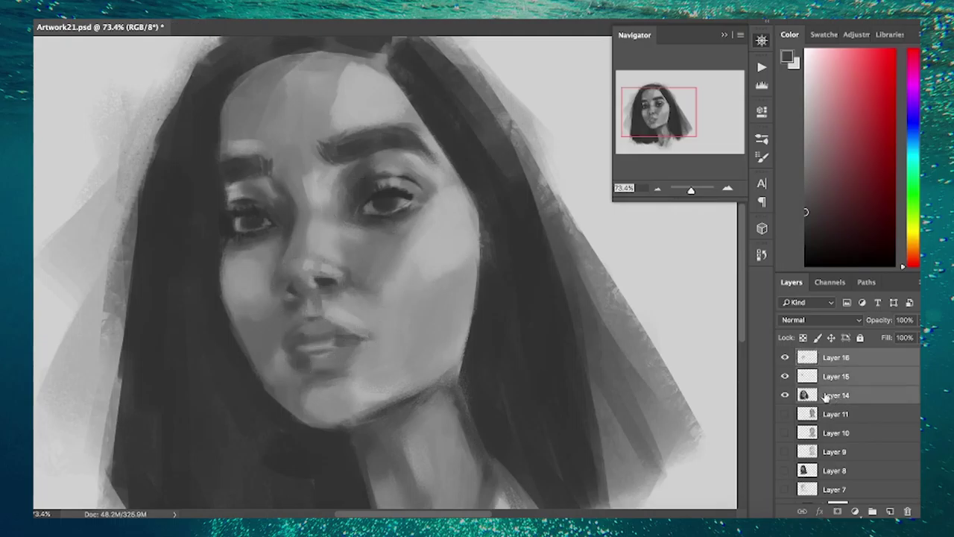
Merge Layers 14–16, then darken the mouth line and shade the lower lip and chin
{"action": "key", "text": "ctrl+e"}
{"action": "scroll", "coordinate": [420, 319], "scroll_direction": "down", "scroll_amount": 3}
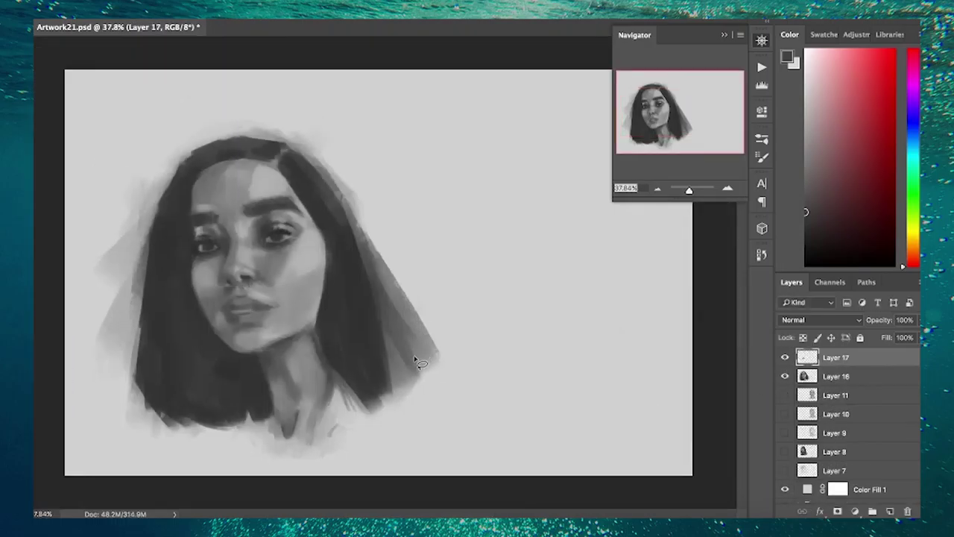
{"action": "scroll", "coordinate": [380, 282], "scroll_direction": "up", "scroll_amount": 3}
{"action": "left_click_drag", "start_coordinate": [211, 286], "coordinate": [251, 283]}
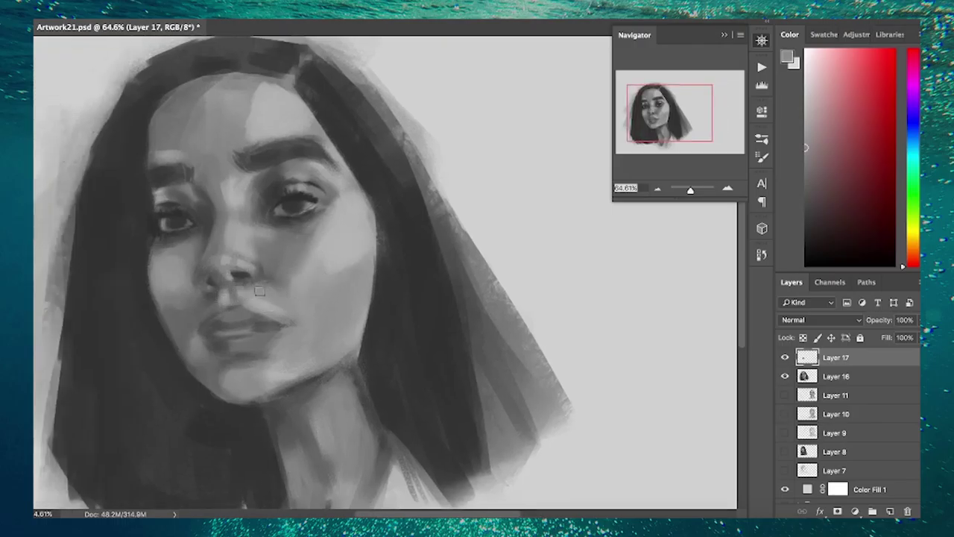
{"action": "scroll", "coordinate": [298, 305], "scroll_direction": "up", "scroll_amount": 2}
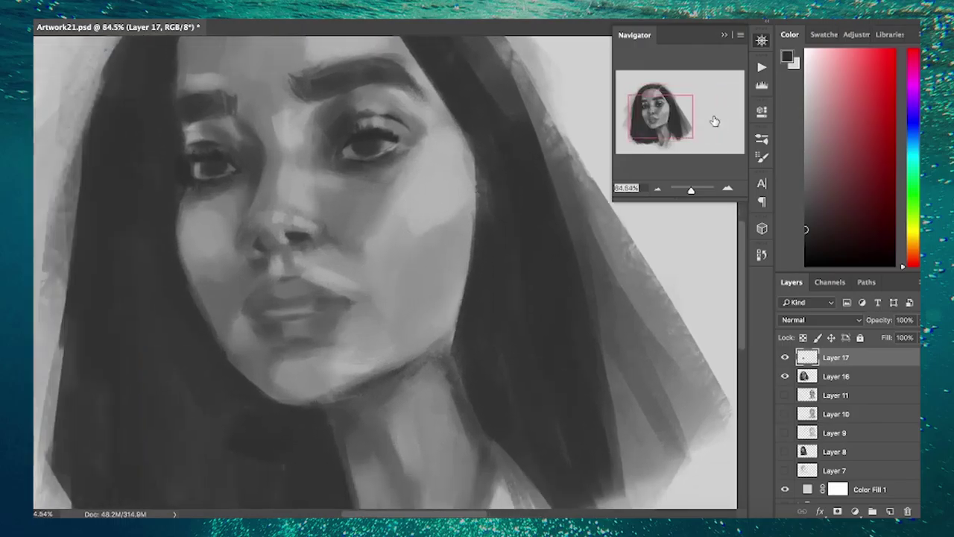
{"action": "left_click_drag", "start_coordinate": [273, 309], "coordinate": [342, 306]}
{"action": "left_click_drag", "start_coordinate": [225, 317], "coordinate": [298, 324]}
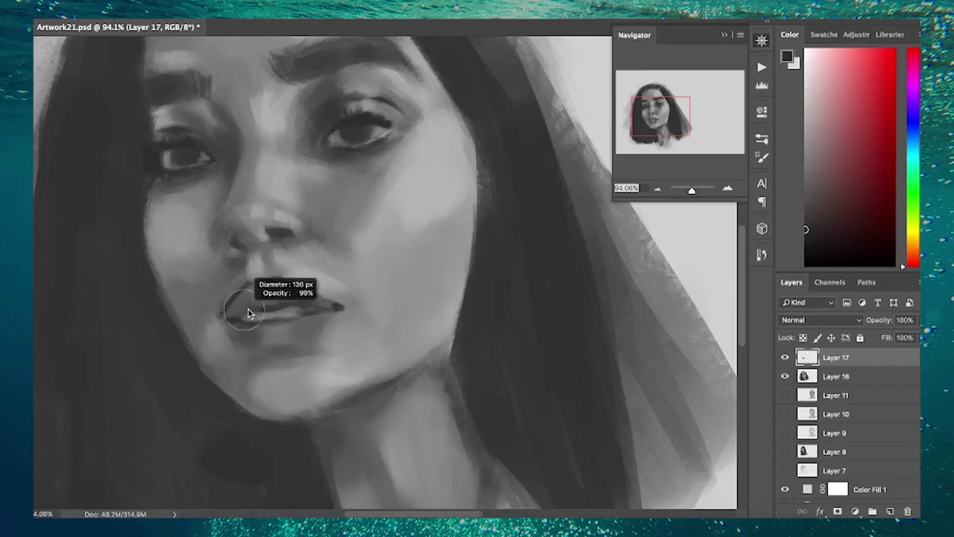
{"action": "mouse_move", "coordinate": [242, 351]}
{"action": "left_mouse_down"}
{"action": "mouse_move", "coordinate": [261, 353]}
{"action": "mouse_move", "coordinate": [237, 337]}
{"action": "mouse_move", "coordinate": [320, 298]}
{"action": "left_mouse_up"}
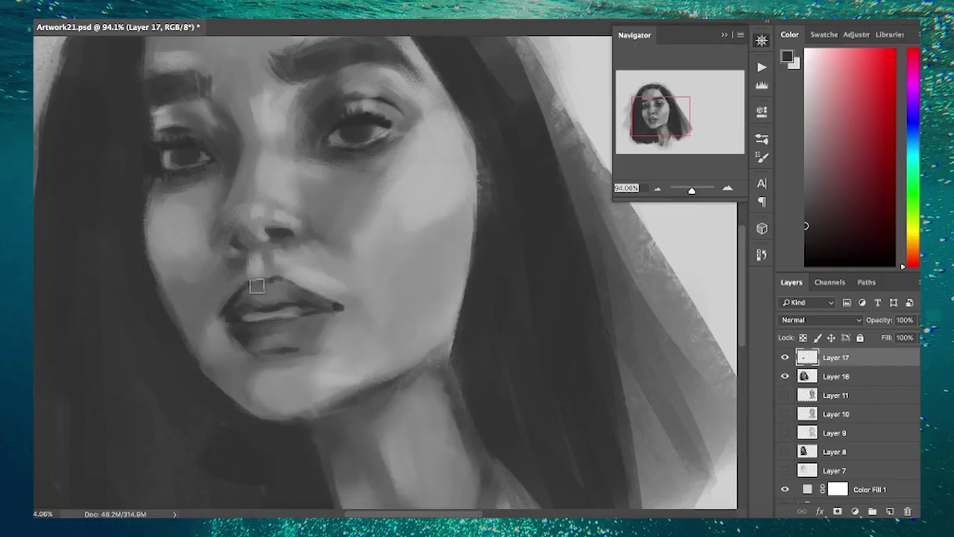
Sample darker and lighter skin tones from the nose, cheek and face
{"action": "left_click", "coordinate": [347, 325], "text": "alt"}
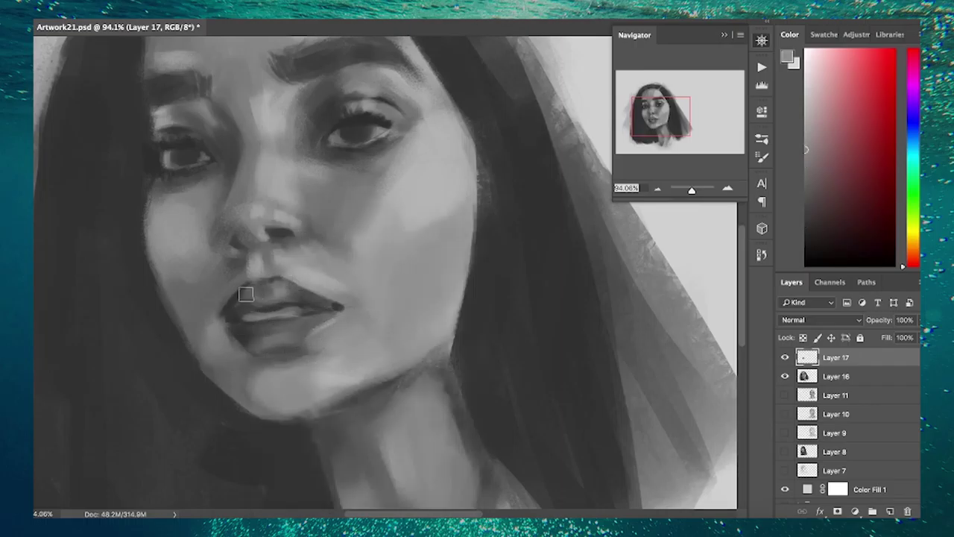
{"action": "scroll", "coordinate": [269, 334], "scroll_direction": "down", "scroll_amount": 3}
{"action": "scroll", "coordinate": [268, 334], "scroll_direction": "up", "scroll_amount": 3}
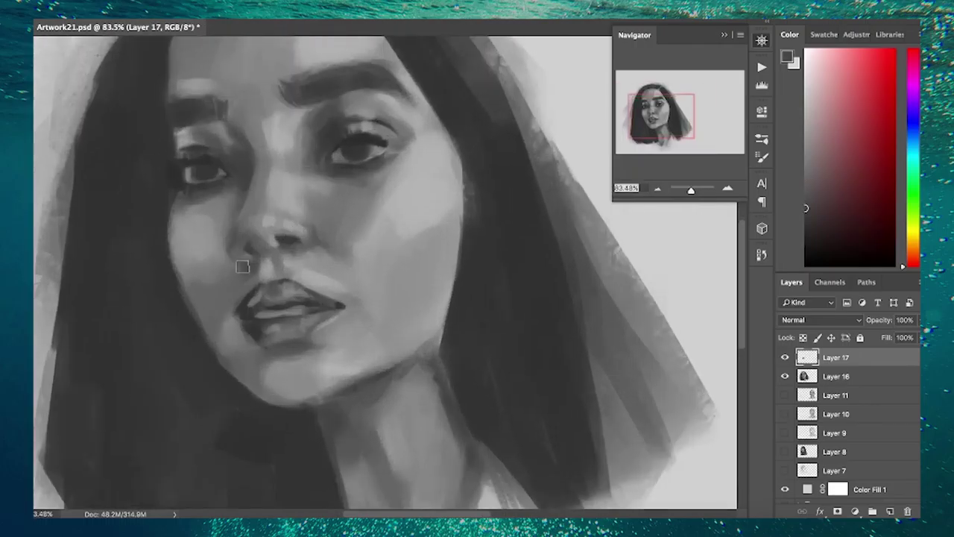
{"action": "left_click", "coordinate": [245, 185], "text": "alt"}
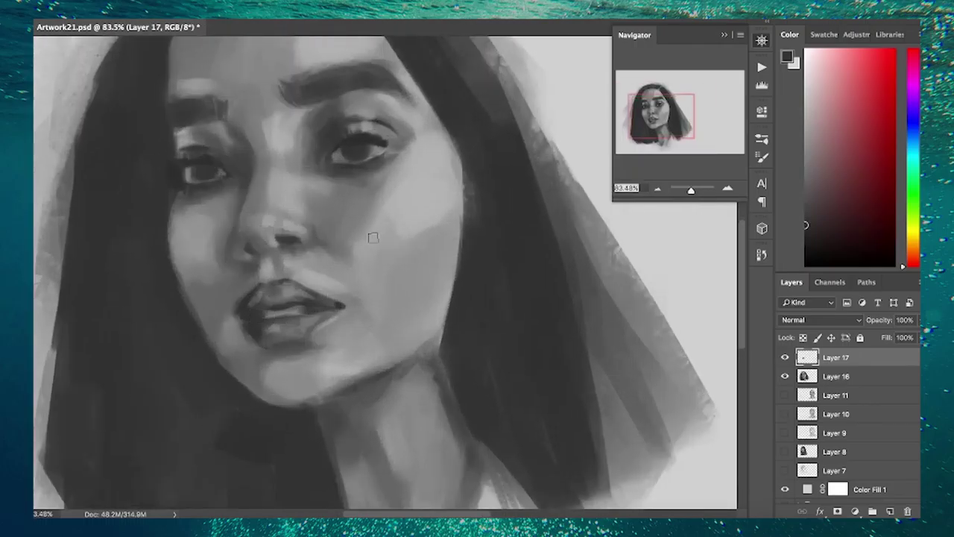
{"action": "scroll", "coordinate": [425, 190], "scroll_direction": "down", "scroll_amount": 1}
{"action": "left_click", "coordinate": [426, 190], "text": "alt"}
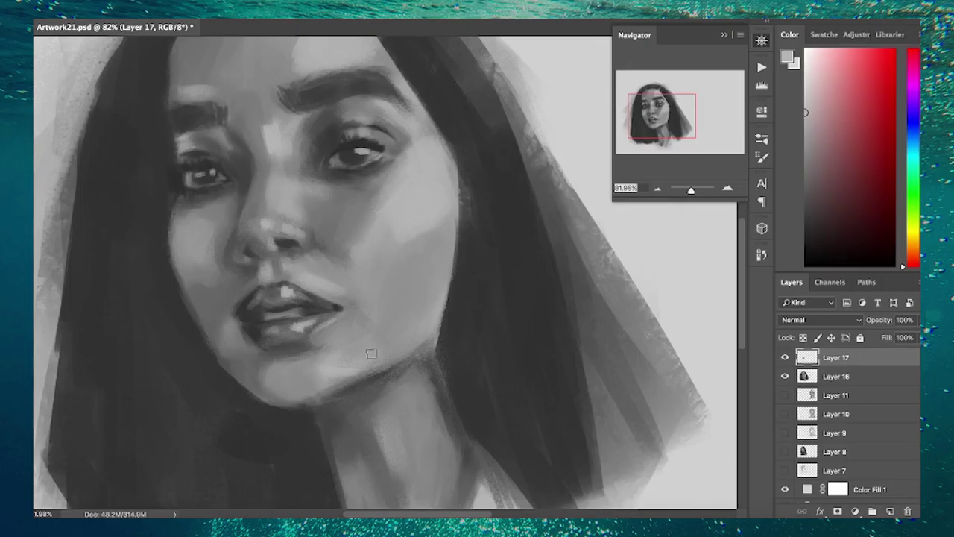
{"action": "scroll", "coordinate": [371, 353], "scroll_direction": "down", "scroll_amount": 3}
{"action": "scroll", "coordinate": [310, 275], "scroll_direction": "up", "scroll_amount": 3}
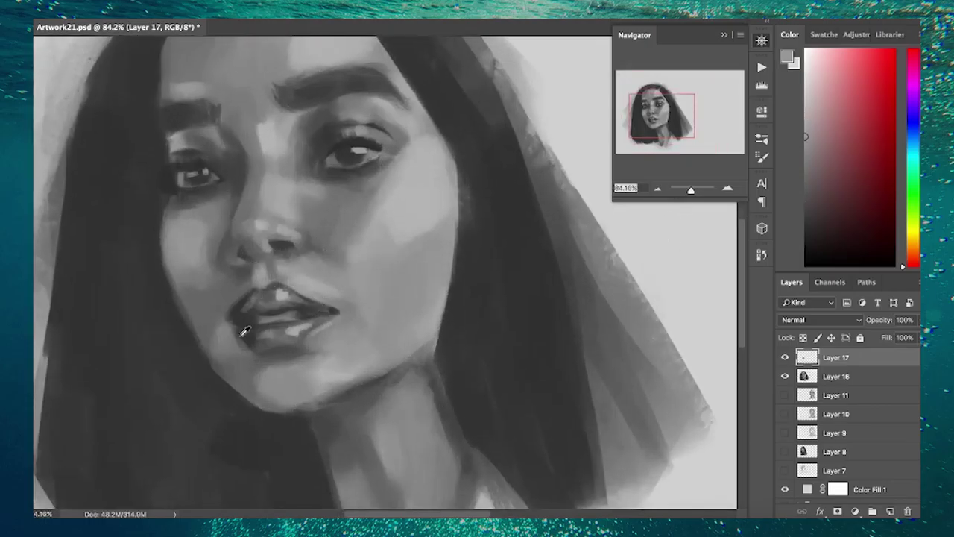
{"action": "left_click", "coordinate": [336, 302], "text": "alt"}
{"action": "scroll", "coordinate": [336, 302], "scroll_direction": "down", "scroll_amount": 3}
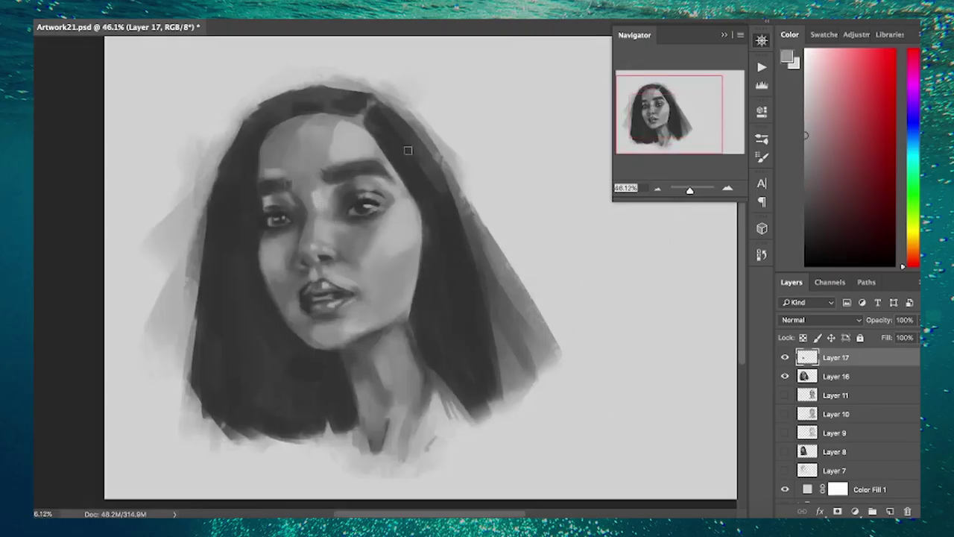
{"action": "scroll", "coordinate": [374, 281], "scroll_direction": "up", "scroll_amount": 3}
{"action": "left_click", "coordinate": [235, 300], "text": "alt"}
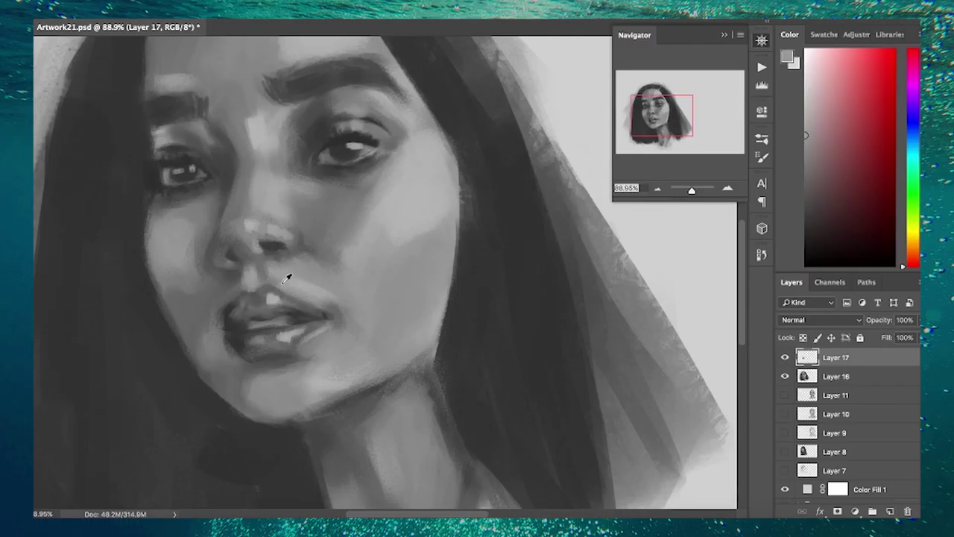
{"action": "left_click", "coordinate": [271, 249], "text": "alt"}
{"action": "scroll", "coordinate": [271, 249], "scroll_direction": "down", "scroll_amount": 3}
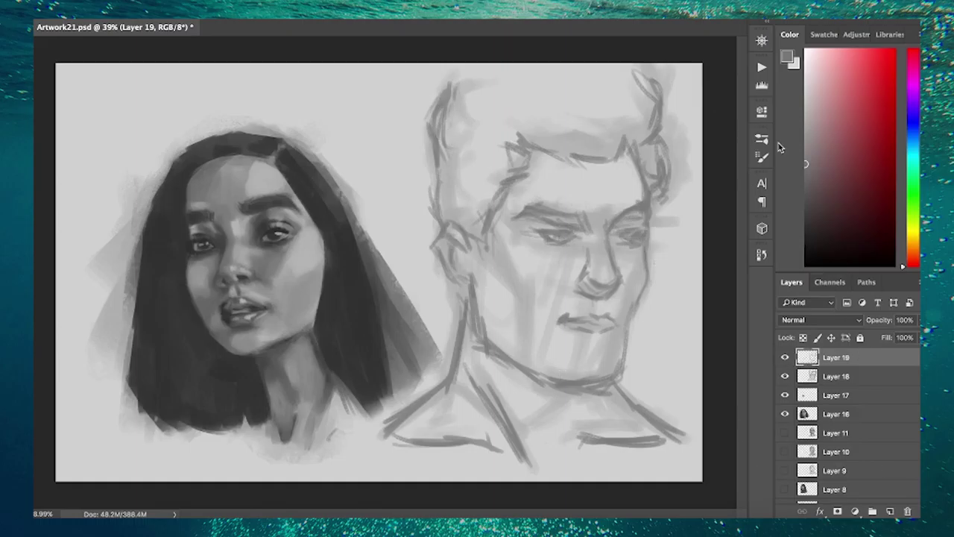
Save the painting after blocking in the man's grey wash, using Ctrl+S
{"action": "key", "text": "ctrl+s"}
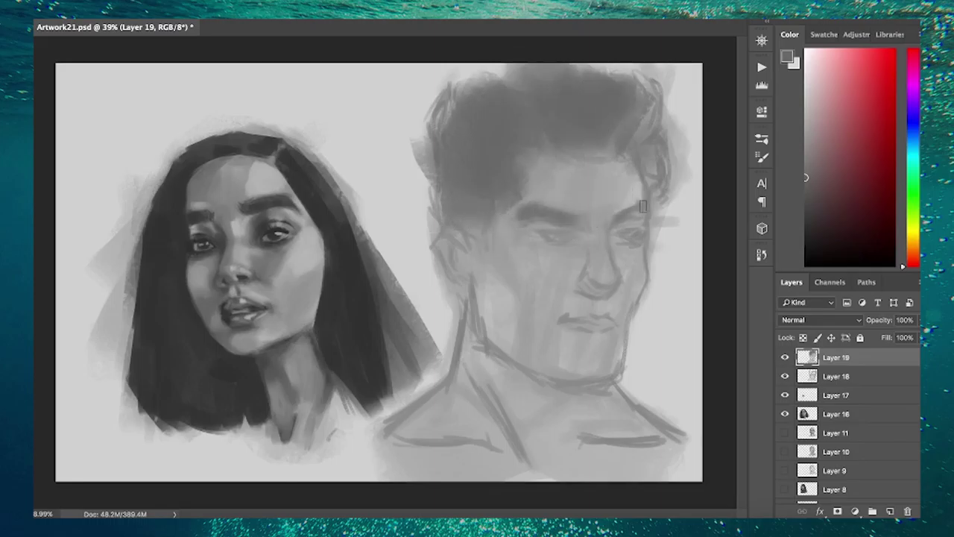
Paint dark shadow over the man's neck, jaw and shoulder, then darken both brows and eyelids
{"action": "mouse_move", "coordinate": [489, 257]}
{"action": "left_mouse_down"}
{"action": "mouse_move", "coordinate": [511, 298]}
{"action": "mouse_move", "coordinate": [522, 373]}
{"action": "left_mouse_up"}
{"action": "left_click_drag", "start_coordinate": [484, 417], "coordinate": [566, 387]}
{"action": "left_click_drag", "start_coordinate": [417, 418], "coordinate": [558, 334]}
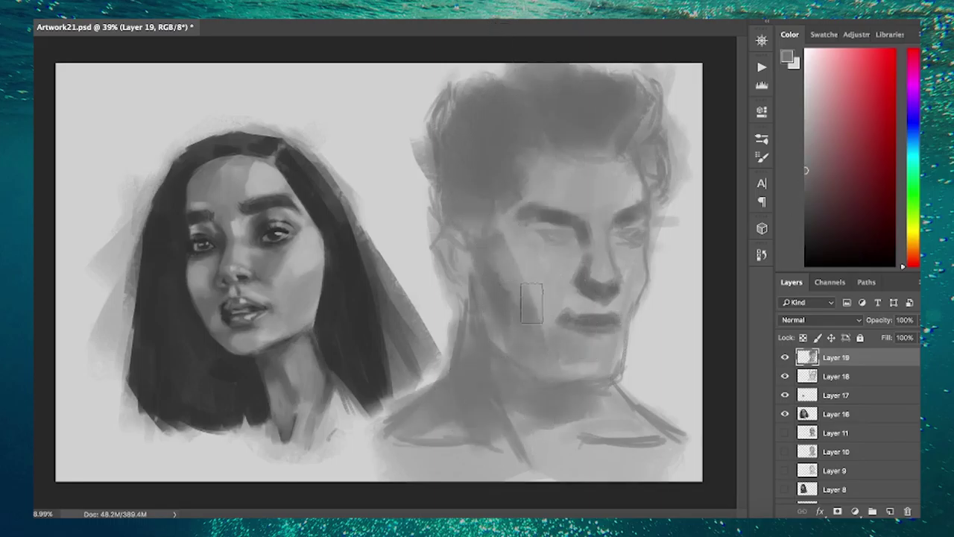
{"action": "scroll", "coordinate": [567, 157], "scroll_direction": "up", "scroll_amount": 2}
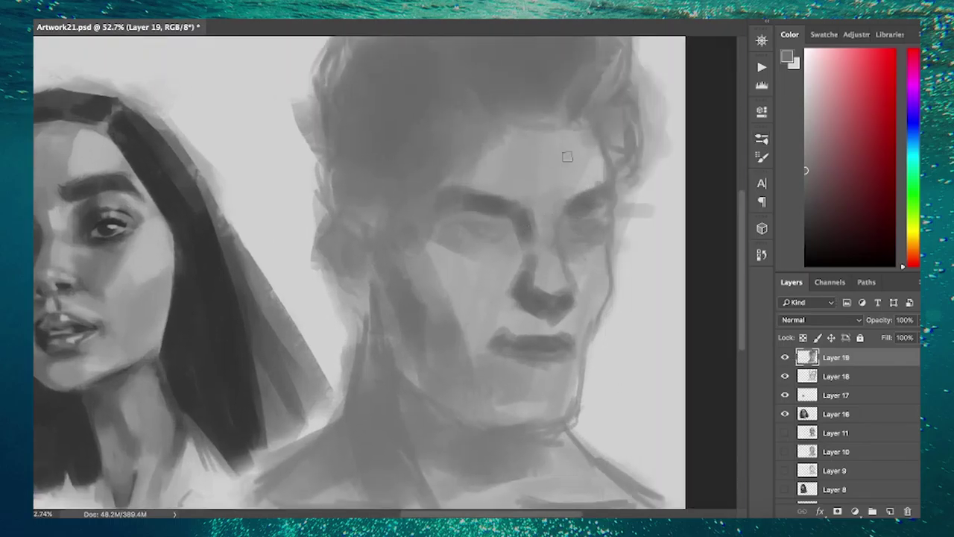
{"action": "scroll", "coordinate": [567, 157], "scroll_direction": "up", "scroll_amount": 1}
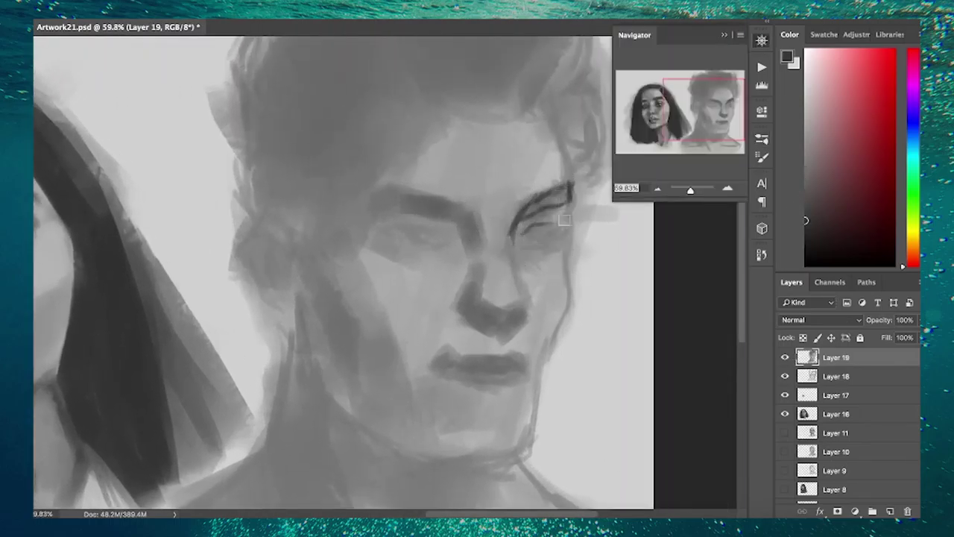
{"action": "mouse_move", "coordinate": [523, 219]}
{"action": "left_mouse_down"}
{"action": "mouse_move", "coordinate": [544, 232]}
{"action": "mouse_move", "coordinate": [560, 329]}
{"action": "left_mouse_up"}
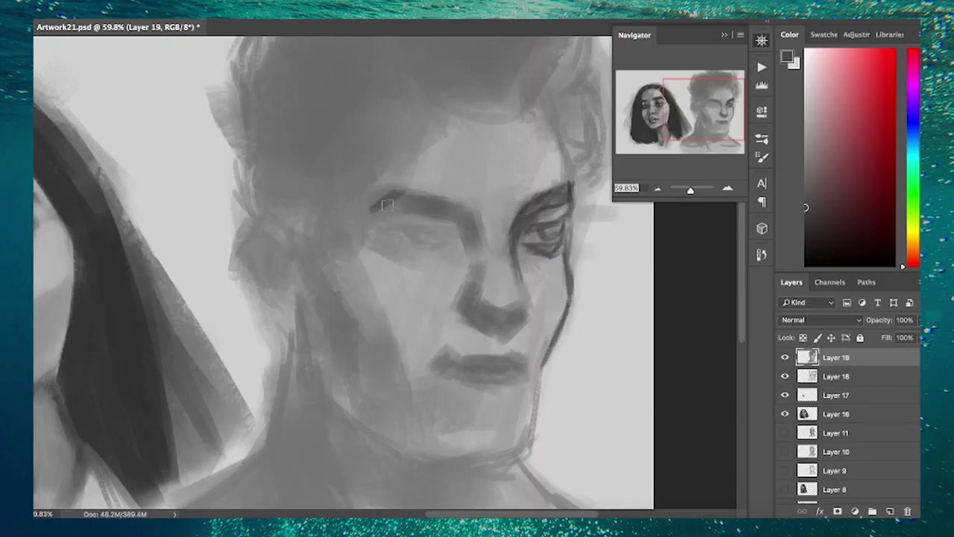
{"action": "left_click_drag", "start_coordinate": [387, 204], "coordinate": [406, 217]}
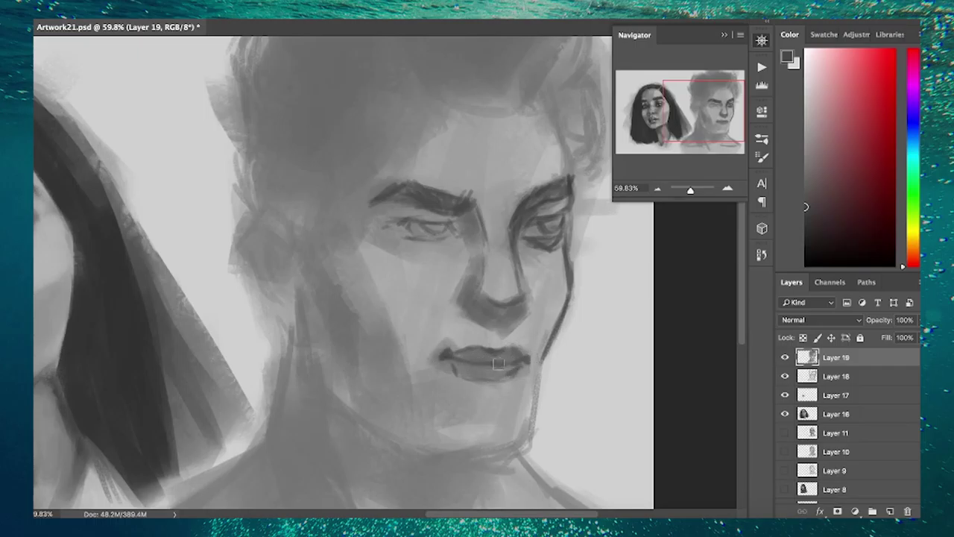
{"action": "scroll", "coordinate": [463, 146], "scroll_direction": "down", "scroll_amount": 2}
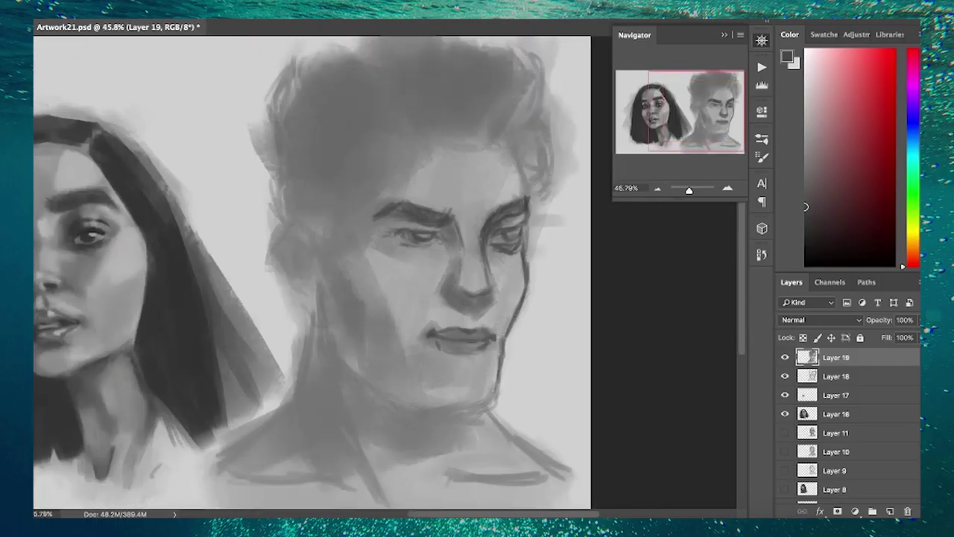
Draw dark lines for the man's jaw, neck and shoulders, and paint dark strokes across his hair
{"action": "left_click_drag", "start_coordinate": [504, 320], "coordinate": [350, 372]}
{"action": "left_click_drag", "start_coordinate": [317, 295], "coordinate": [231, 433]}
{"action": "left_click_drag", "start_coordinate": [335, 395], "coordinate": [388, 503]}
{"action": "left_click_drag", "start_coordinate": [484, 410], "coordinate": [548, 462]}
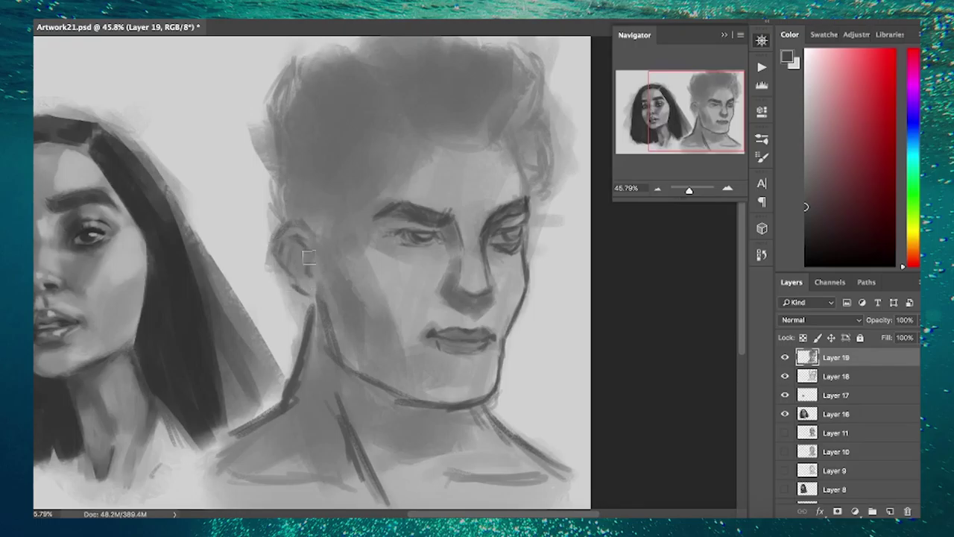
{"action": "mouse_move", "coordinate": [308, 257]}
{"action": "left_mouse_down"}
{"action": "mouse_move", "coordinate": [385, 144]}
{"action": "mouse_move", "coordinate": [470, 156]}
{"action": "left_mouse_up"}
{"action": "left_click_drag", "start_coordinate": [456, 160], "coordinate": [533, 75]}
{"action": "left_click_drag", "start_coordinate": [533, 111], "coordinate": [549, 186]}
{"action": "left_click_drag", "start_coordinate": [306, 110], "coordinate": [283, 186]}
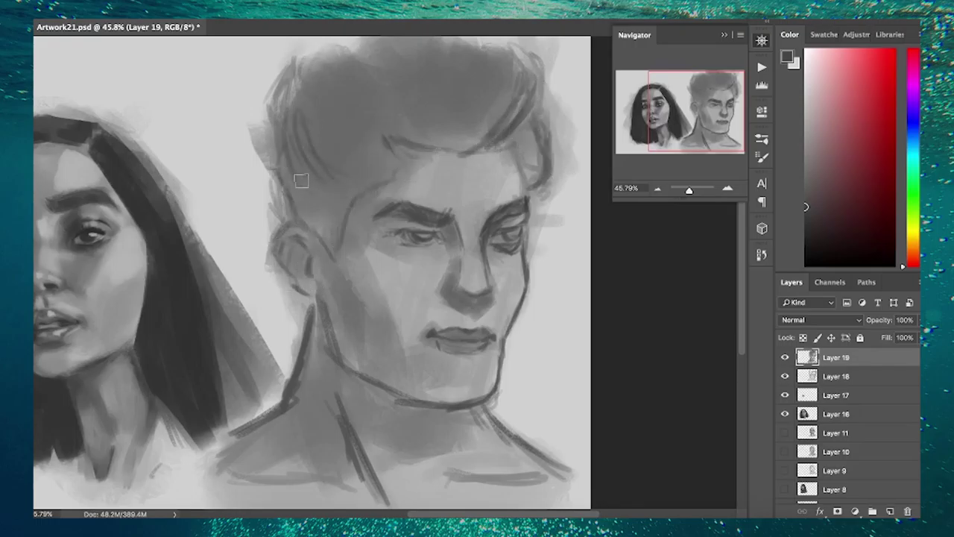
{"action": "left_click_drag", "start_coordinate": [350, 51], "coordinate": [309, 97]}
{"action": "left_click_drag", "start_coordinate": [296, 96], "coordinate": [276, 138]}
{"action": "left_click_drag", "start_coordinate": [523, 49], "coordinate": [499, 126]}
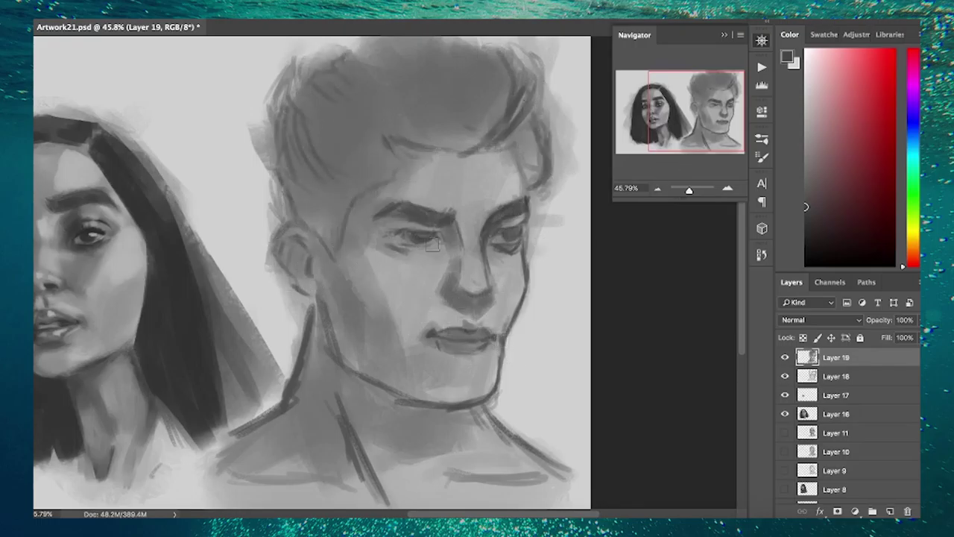
Darken the man's eye sockets, brows, nose tip and cheek, and shade under his lower lip
{"action": "scroll", "coordinate": [373, 261], "scroll_direction": "up", "scroll_amount": 3}
{"action": "left_click_drag", "start_coordinate": [358, 179], "coordinate": [447, 238]}
{"action": "left_click_drag", "start_coordinate": [462, 213], "coordinate": [484, 242]}
{"action": "left_click_drag", "start_coordinate": [537, 224], "coordinate": [585, 253]}
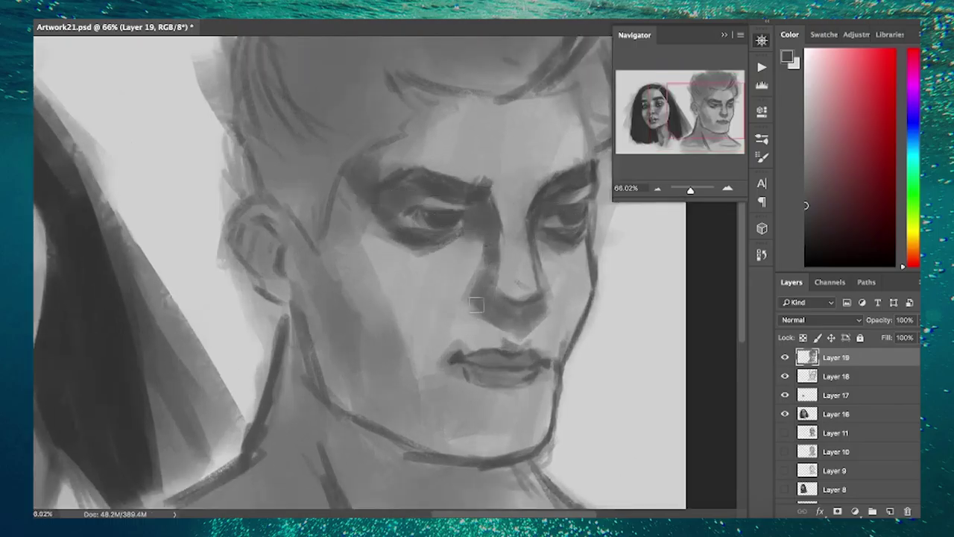
{"action": "left_click_drag", "start_coordinate": [481, 261], "coordinate": [515, 321]}
{"action": "left_click_drag", "start_coordinate": [500, 299], "coordinate": [544, 328]}
{"action": "left_click_drag", "start_coordinate": [474, 268], "coordinate": [455, 242]}
{"action": "left_click_drag", "start_coordinate": [365, 178], "coordinate": [339, 216]}
{"action": "left_click_drag", "start_coordinate": [343, 160], "coordinate": [417, 350]}
{"action": "left_click_drag", "start_coordinate": [477, 380], "coordinate": [533, 398]}
{"action": "left_click_drag", "start_coordinate": [588, 237], "coordinate": [583, 309]}
{"action": "left_click_drag", "start_coordinate": [522, 294], "coordinate": [573, 357]}
{"action": "left_click_drag", "start_coordinate": [470, 268], "coordinate": [485, 301]}
Cast a large dark shadow down the neck and jaw, then add lighter grey strokes on the face
{"action": "scroll", "coordinate": [484, 300], "scroll_direction": "down", "scroll_amount": 2}
{"action": "left_click", "coordinate": [761, 40]}
{"action": "mouse_move", "coordinate": [536, 387]}
{"action": "left_mouse_down"}
{"action": "mouse_move", "coordinate": [485, 132]}
{"action": "mouse_move", "coordinate": [489, 97]}
{"action": "mouse_move", "coordinate": [685, 149]}
{"action": "left_mouse_up"}
{"action": "left_click", "coordinate": [761, 41]}
{"action": "left_click_drag", "start_coordinate": [581, 343], "coordinate": [462, 440]}
{"action": "left_click_drag", "start_coordinate": [484, 306], "coordinate": [507, 477]}
{"action": "mouse_move", "coordinate": [537, 342]}
{"action": "left_mouse_down"}
{"action": "mouse_move", "coordinate": [629, 356]}
{"action": "mouse_move", "coordinate": [633, 340]}
{"action": "left_mouse_up"}
{"action": "left_click", "coordinate": [576, 318], "text": "alt"}
{"action": "mouse_move", "coordinate": [567, 268]}
{"action": "left_mouse_down"}
{"action": "mouse_move", "coordinate": [582, 313]}
{"action": "mouse_move", "coordinate": [582, 366]}
{"action": "left_mouse_up"}
{"action": "mouse_move", "coordinate": [609, 189]}
{"action": "left_mouse_down"}
{"action": "mouse_move", "coordinate": [549, 245]}
{"action": "mouse_move", "coordinate": [633, 224]}
{"action": "left_mouse_up"}
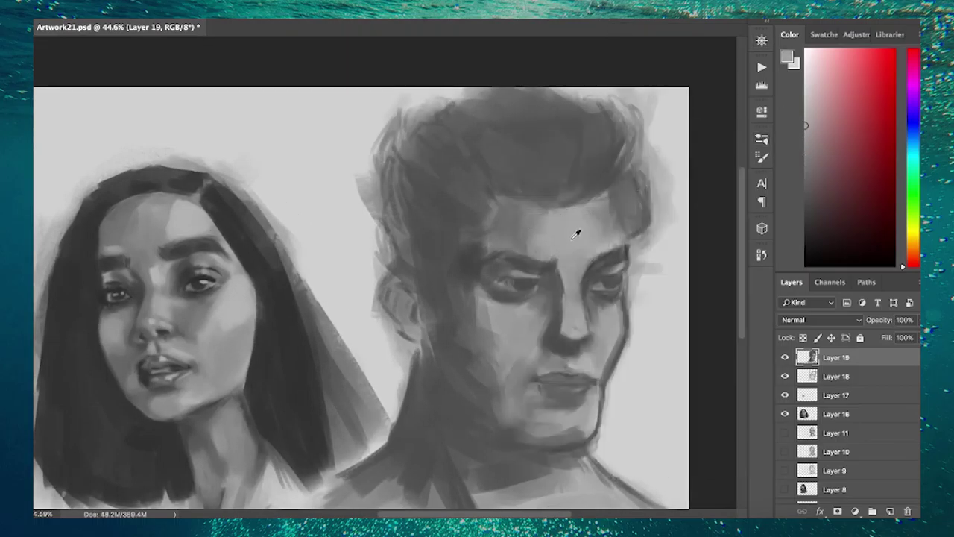
Brighten the man's forehead and cheek and darken the shadow beside his nose
{"action": "mouse_move", "coordinate": [570, 261]}
{"action": "left_mouse_down"}
{"action": "mouse_move", "coordinate": [552, 328]}
{"action": "mouse_move", "coordinate": [596, 265]}
{"action": "left_mouse_up"}
{"action": "left_click_drag", "start_coordinate": [533, 220], "coordinate": [604, 224]}
{"action": "mouse_move", "coordinate": [485, 313]}
{"action": "left_mouse_down"}
{"action": "mouse_move", "coordinate": [495, 346]}
{"action": "mouse_move", "coordinate": [525, 298]}
{"action": "left_mouse_up"}
Paint dark hair strokes down the left of the face, across the neck and along the jaw
{"action": "left_click", "coordinate": [537, 369], "text": "alt"}
{"action": "left_click_drag", "start_coordinate": [456, 206], "coordinate": [484, 350]}
{"action": "left_click_drag", "start_coordinate": [447, 291], "coordinate": [477, 320]}
{"action": "left_click_drag", "start_coordinate": [436, 254], "coordinate": [436, 224]}
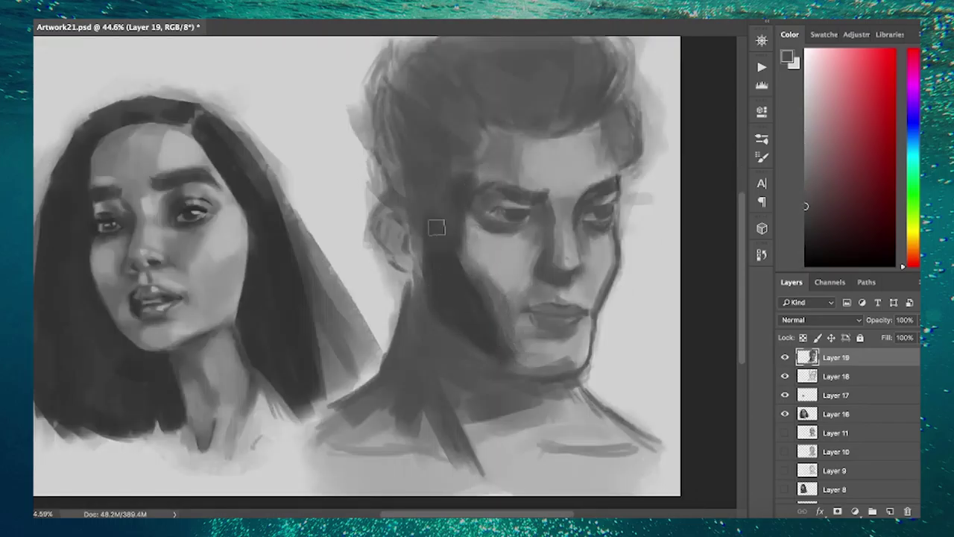
{"action": "left_click_drag", "start_coordinate": [458, 182], "coordinate": [417, 213]}
{"action": "mouse_move", "coordinate": [413, 276]}
{"action": "left_mouse_down"}
{"action": "mouse_move", "coordinate": [486, 380]}
{"action": "mouse_move", "coordinate": [482, 398]}
{"action": "mouse_move", "coordinate": [380, 395]}
{"action": "left_mouse_up"}
{"action": "scroll", "coordinate": [521, 298], "scroll_direction": "up", "scroll_amount": 2}
{"action": "left_click", "coordinate": [761, 40]}
Darken the top of the hair, eyebrows, under the nose and the left eye socket
{"action": "mouse_move", "coordinate": [368, 79]}
{"action": "left_mouse_down"}
{"action": "mouse_move", "coordinate": [313, 153]}
{"action": "mouse_move", "coordinate": [522, 89]}
{"action": "mouse_move", "coordinate": [418, 261]}
{"action": "left_mouse_up"}
{"action": "left_click_drag", "start_coordinate": [469, 328], "coordinate": [473, 351]}
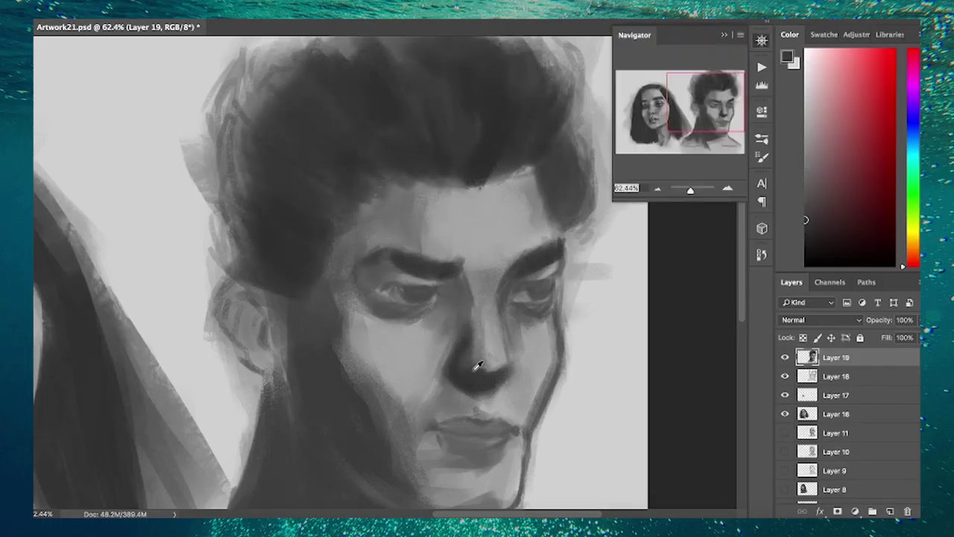
{"action": "left_click_drag", "start_coordinate": [418, 283], "coordinate": [537, 283]}
{"action": "mouse_move", "coordinate": [380, 299]}
{"action": "left_mouse_down"}
{"action": "mouse_move", "coordinate": [336, 246]}
{"action": "mouse_move", "coordinate": [402, 323]}
{"action": "left_mouse_up"}
Reshade the man's jaw, cheek and chin with light and darker grey strokes
{"action": "left_click", "coordinate": [385, 303], "text": "alt"}
{"action": "mouse_move", "coordinate": [544, 332]}
{"action": "left_mouse_down"}
{"action": "mouse_move", "coordinate": [517, 391]}
{"action": "mouse_move", "coordinate": [492, 417]}
{"action": "left_mouse_up"}
{"action": "scroll", "coordinate": [427, 257], "scroll_direction": "down", "scroll_amount": 2}
{"action": "left_click", "coordinate": [469, 357], "text": "alt"}
{"action": "left_click_drag", "start_coordinate": [454, 350], "coordinate": [492, 372]}
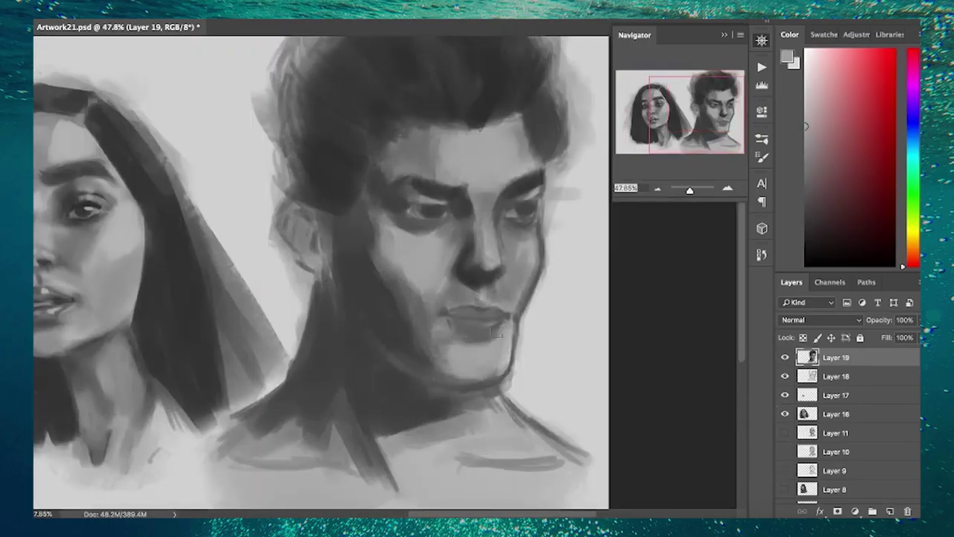
{"action": "mouse_move", "coordinate": [510, 321]}
{"action": "left_mouse_down"}
{"action": "mouse_move", "coordinate": [495, 350]}
{"action": "mouse_move", "coordinate": [506, 372]}
{"action": "mouse_move", "coordinate": [462, 370]}
{"action": "left_mouse_up"}
Add lighter strokes to the man's hair and brow and paint over his chin
{"action": "left_click", "coordinate": [462, 371], "text": "alt"}
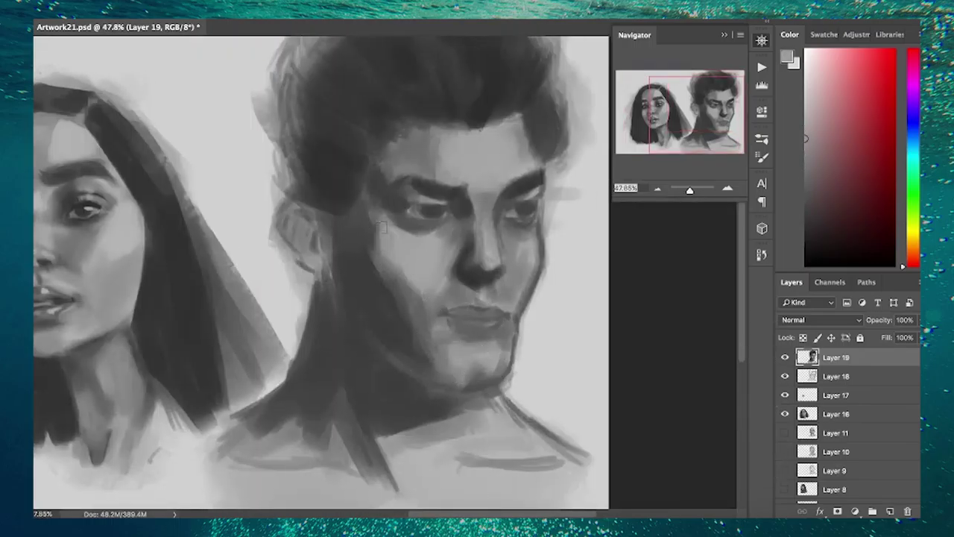
{"action": "mouse_move", "coordinate": [388, 179]}
{"action": "left_mouse_down"}
{"action": "mouse_move", "coordinate": [410, 149]}
{"action": "mouse_move", "coordinate": [484, 127]}
{"action": "left_mouse_up"}
{"action": "left_click_drag", "start_coordinate": [556, 129], "coordinate": [537, 166]}
{"action": "left_click", "coordinate": [460, 340], "text": "alt"}
{"action": "left_click_drag", "start_coordinate": [447, 335], "coordinate": [455, 356]}
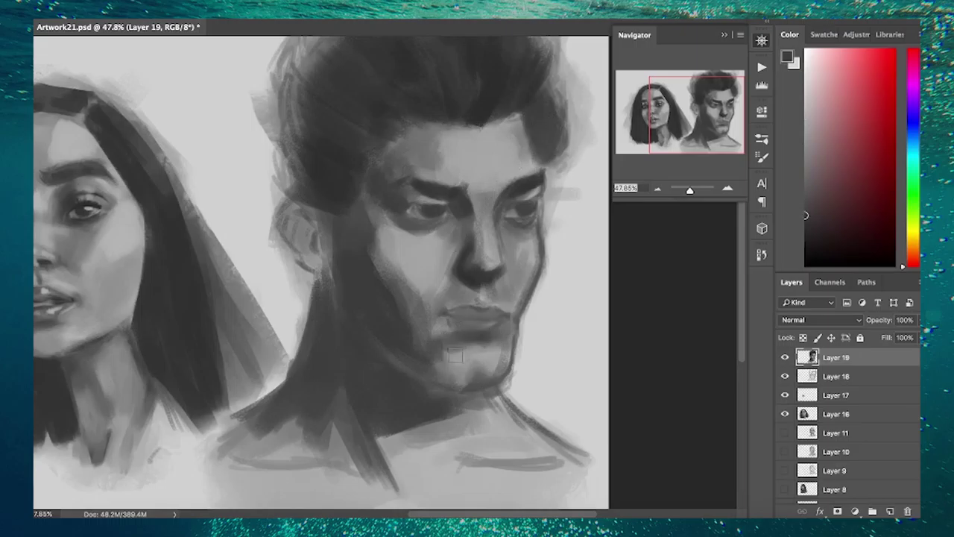
Darken the eyebrow end, upper eyelid, under-eye shadows and eye creases
{"action": "scroll", "coordinate": [432, 348], "scroll_direction": "up", "scroll_amount": 3}
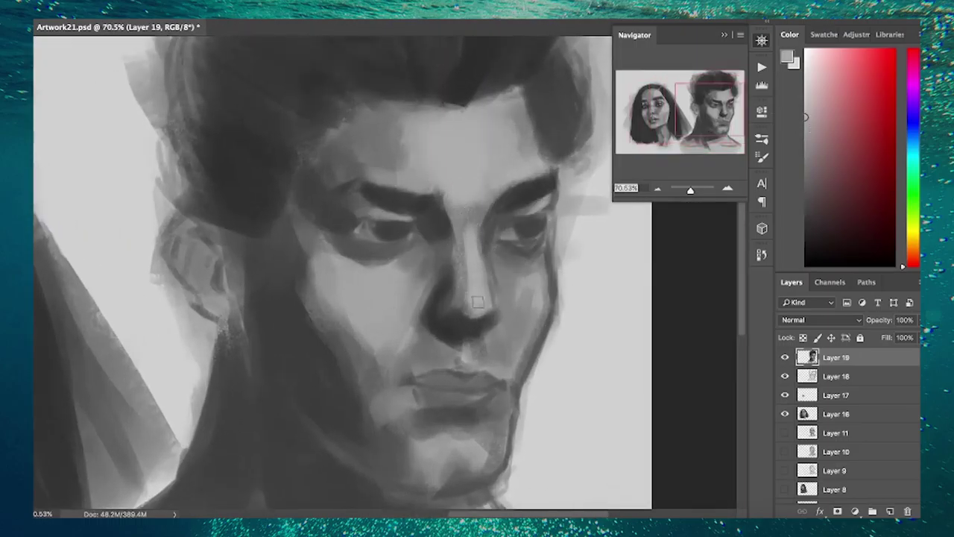
{"action": "scroll", "coordinate": [500, 149], "scroll_direction": "down", "scroll_amount": 1}
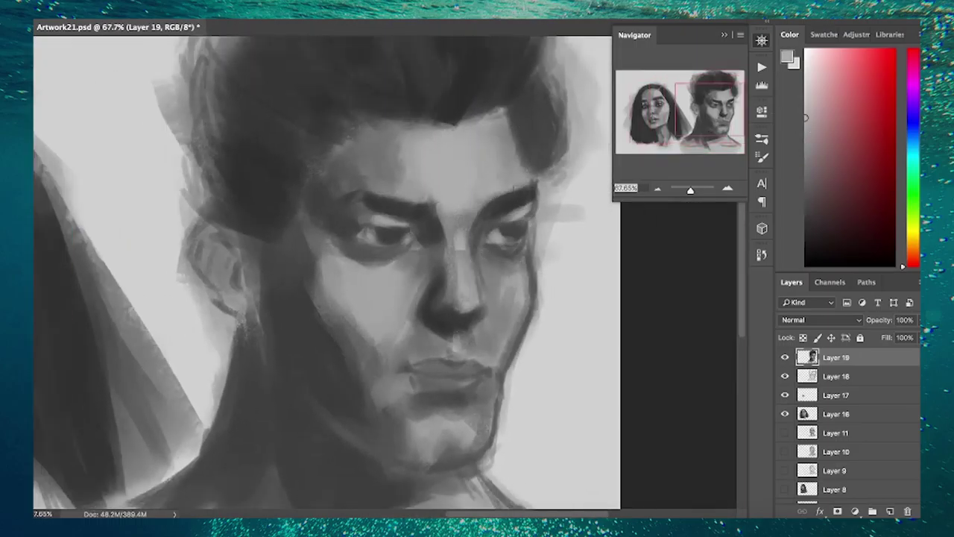
{"action": "scroll", "coordinate": [514, 223], "scroll_direction": "up", "scroll_amount": 3}
{"action": "left_click", "coordinate": [472, 240], "text": "alt"}
{"action": "mouse_move", "coordinate": [544, 170]}
{"action": "left_mouse_down"}
{"action": "mouse_move", "coordinate": [538, 218]}
{"action": "mouse_move", "coordinate": [523, 235]}
{"action": "left_mouse_up"}
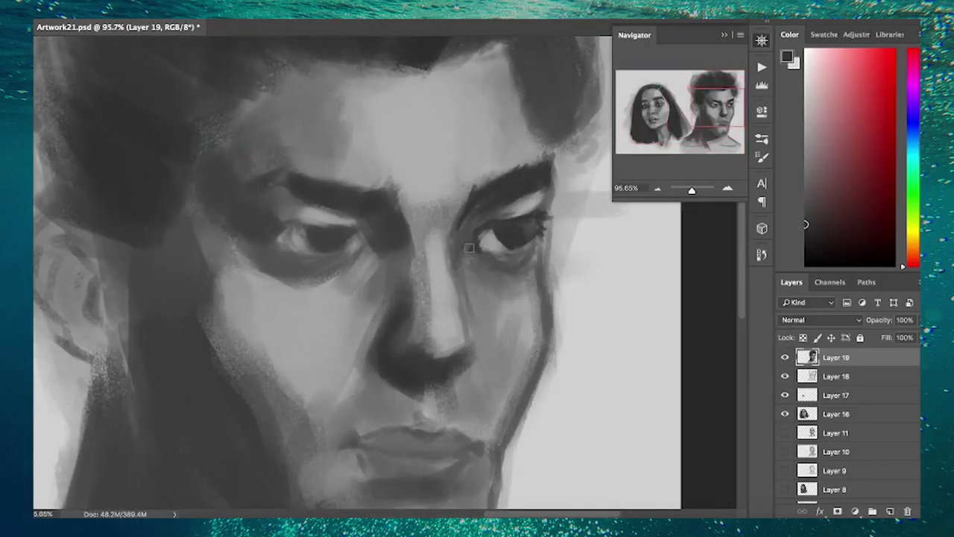
{"action": "scroll", "coordinate": [473, 240], "scroll_direction": "down", "scroll_amount": 2}
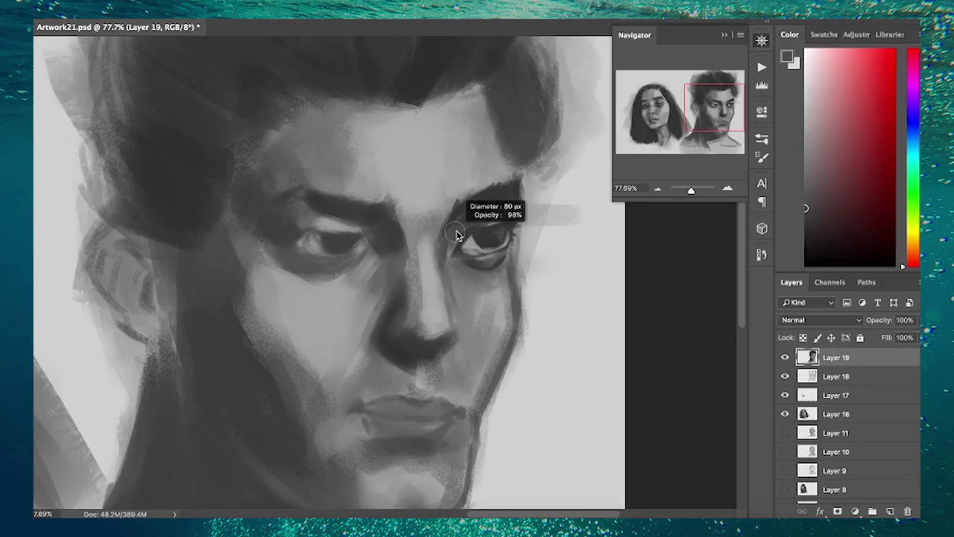
{"action": "left_click_drag", "start_coordinate": [462, 261], "coordinate": [511, 254]}
{"action": "scroll", "coordinate": [529, 260], "scroll_direction": "down", "scroll_amount": 1}
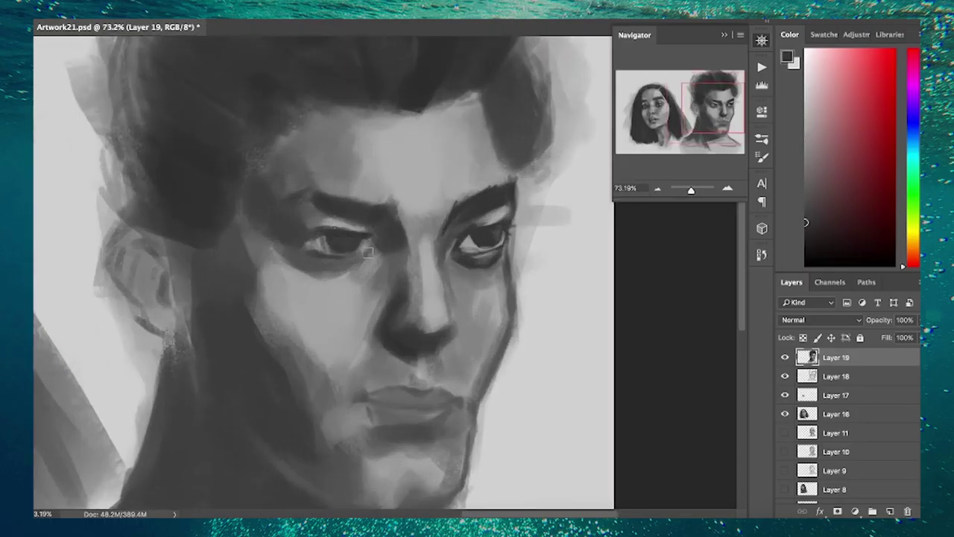
{"action": "left_click_drag", "start_coordinate": [368, 253], "coordinate": [355, 235]}
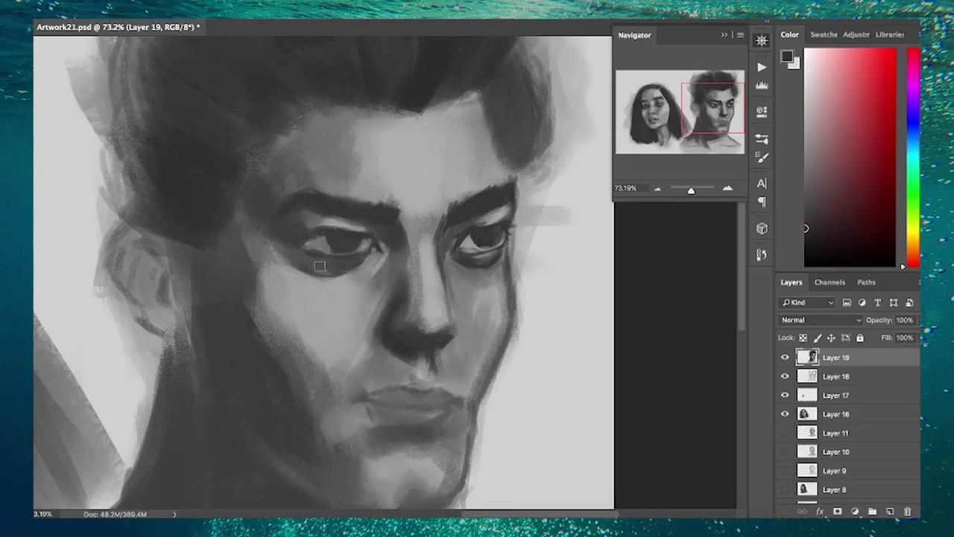
{"action": "left_click_drag", "start_coordinate": [305, 246], "coordinate": [275, 232]}
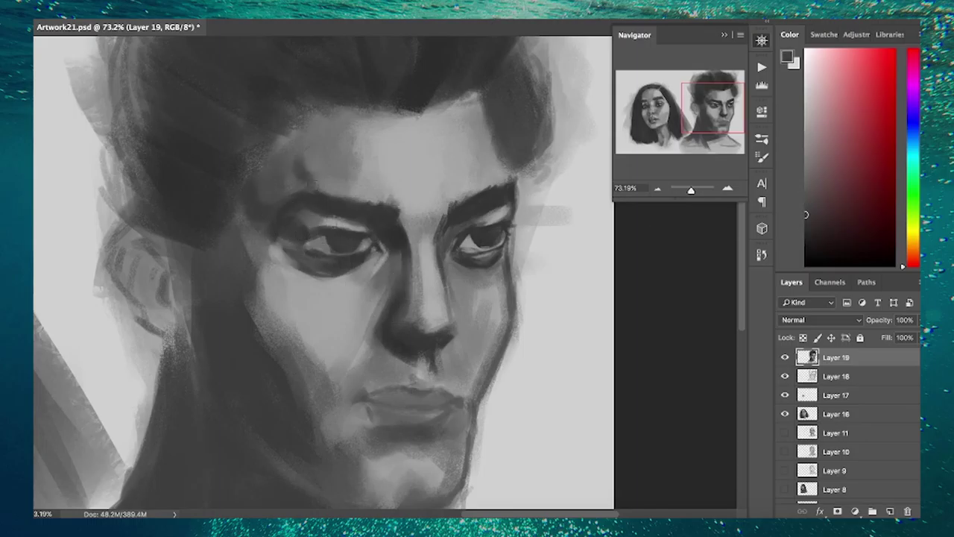
Lighten a forehead patch and soften the under-eye and cheek shading beside the nose
{"action": "left_click", "coordinate": [351, 149], "text": "alt"}
{"action": "left_click_drag", "start_coordinate": [373, 144], "coordinate": [382, 165]}
{"action": "left_click", "coordinate": [385, 276], "text": "alt"}
{"action": "left_click_drag", "start_coordinate": [358, 276], "coordinate": [298, 313]}
{"action": "left_click_drag", "start_coordinate": [432, 224], "coordinate": [372, 298]}
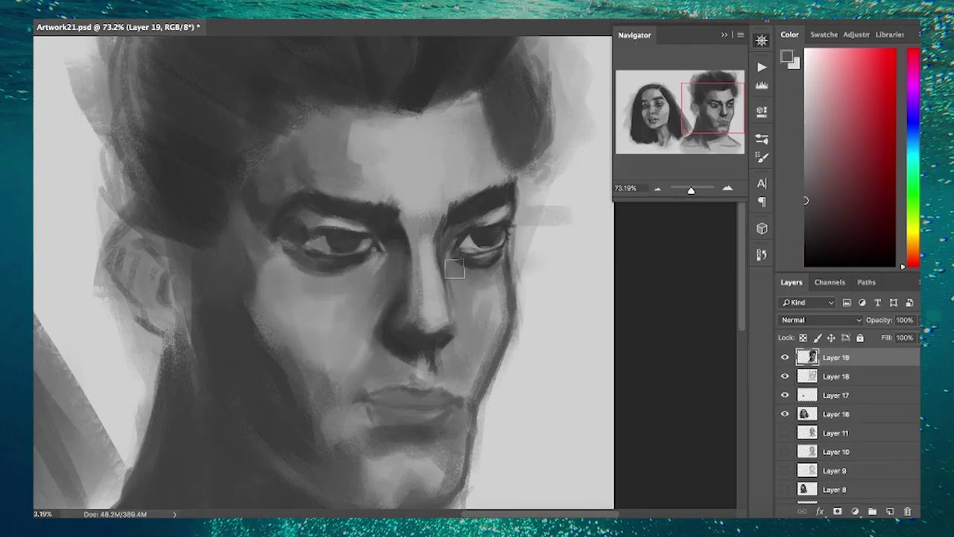
{"action": "mouse_move", "coordinate": [447, 261]}
{"action": "left_mouse_down"}
{"action": "mouse_move", "coordinate": [481, 270]}
{"action": "mouse_move", "coordinate": [451, 214]}
{"action": "left_mouse_up"}
Paint a dark line defining the man's mouth
{"action": "scroll", "coordinate": [452, 213], "scroll_direction": "left", "scroll_amount": 3}
{"action": "left_click", "coordinate": [405, 224], "text": "alt"}
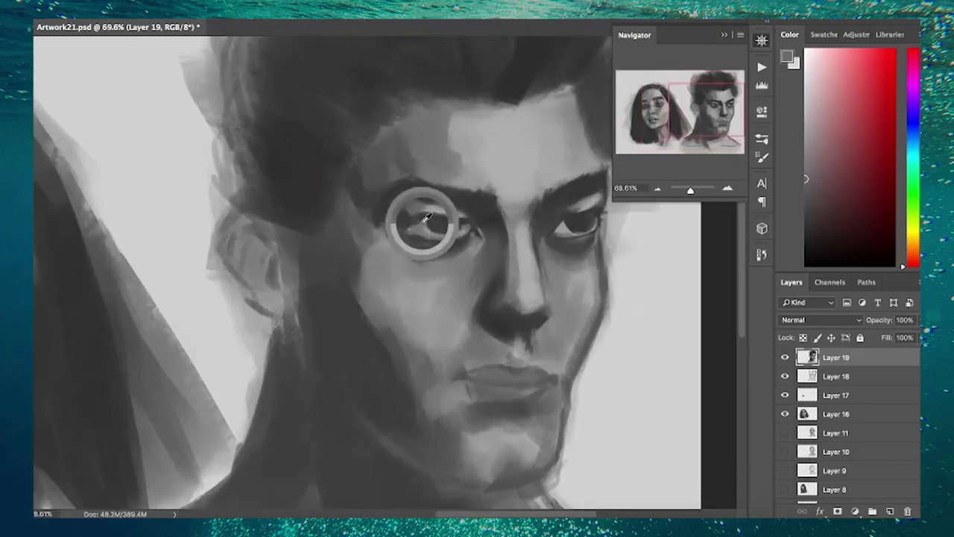
{"action": "left_click", "coordinate": [587, 225], "text": "alt"}
{"action": "scroll", "coordinate": [587, 226], "scroll_direction": "down", "scroll_amount": 2, "text": "alt"}
{"action": "scroll", "coordinate": [473, 207], "scroll_direction": "up", "scroll_amount": 3, "text": "alt"}
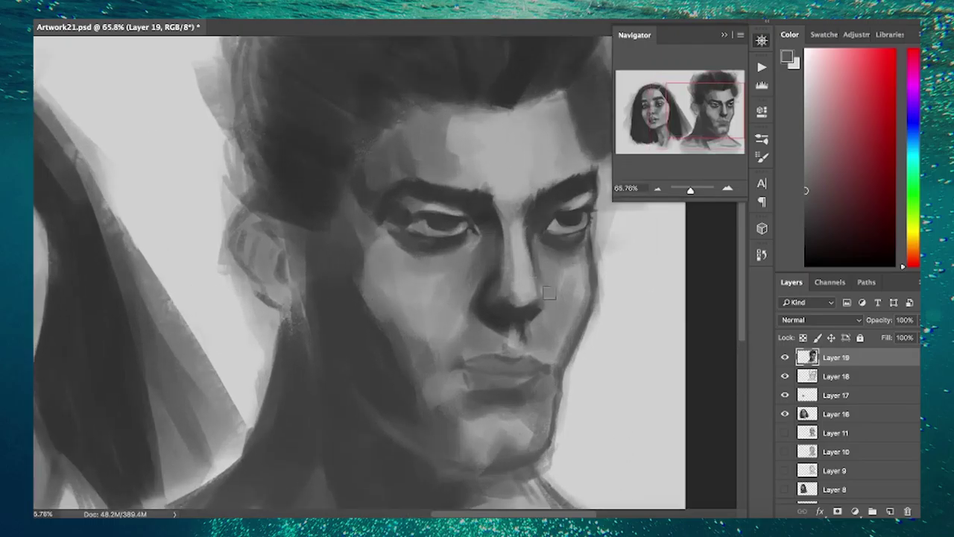
{"action": "scroll", "coordinate": [498, 102], "scroll_direction": "down", "scroll_amount": 1, "text": "alt"}
{"action": "mouse_move", "coordinate": [451, 347]}
{"action": "left_mouse_down"}
{"action": "mouse_move", "coordinate": [542, 349]}
{"action": "mouse_move", "coordinate": [508, 342]}
{"action": "mouse_move", "coordinate": [543, 354]}
{"action": "left_mouse_up"}
Sharpen the lips with a black stroke between them, then lighten that line slightly
{"action": "left_click", "coordinate": [515, 355], "text": "alt"}
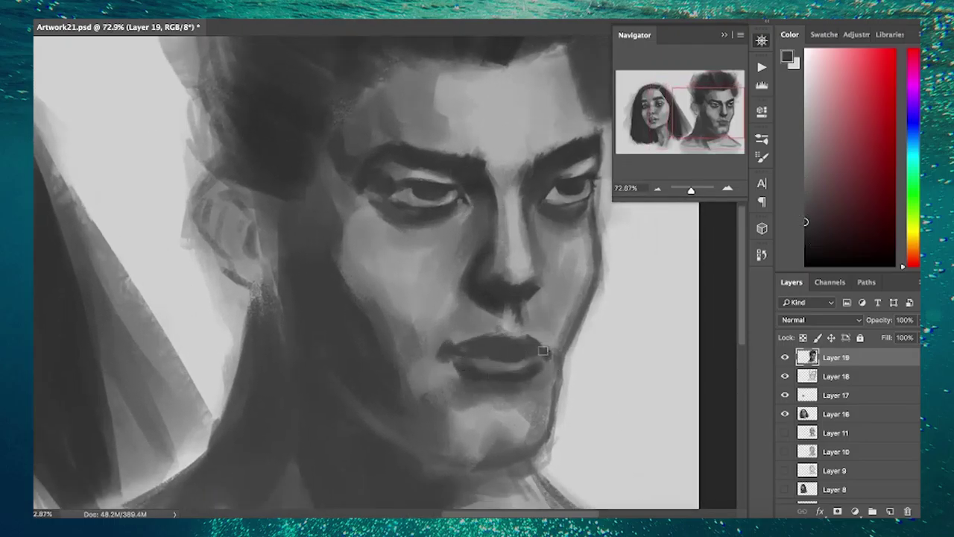
{"action": "left_click", "coordinate": [434, 353], "text": "alt"}
{"action": "scroll", "coordinate": [553, 398], "scroll_direction": "down", "scroll_amount": 2}
{"action": "scroll", "coordinate": [508, 359], "scroll_direction": "up", "scroll_amount": 1}
{"action": "key", "text": "d"}
{"action": "left_click_drag", "start_coordinate": [492, 363], "coordinate": [535, 365]}
{"action": "left_click", "coordinate": [481, 358], "text": "alt"}
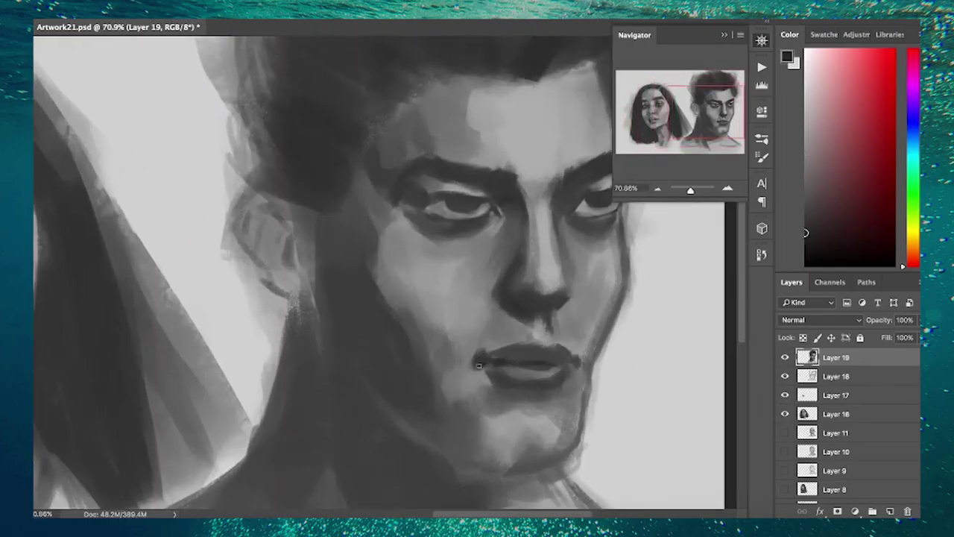
{"action": "scroll", "coordinate": [481, 365], "scroll_direction": "down", "scroll_amount": 1}
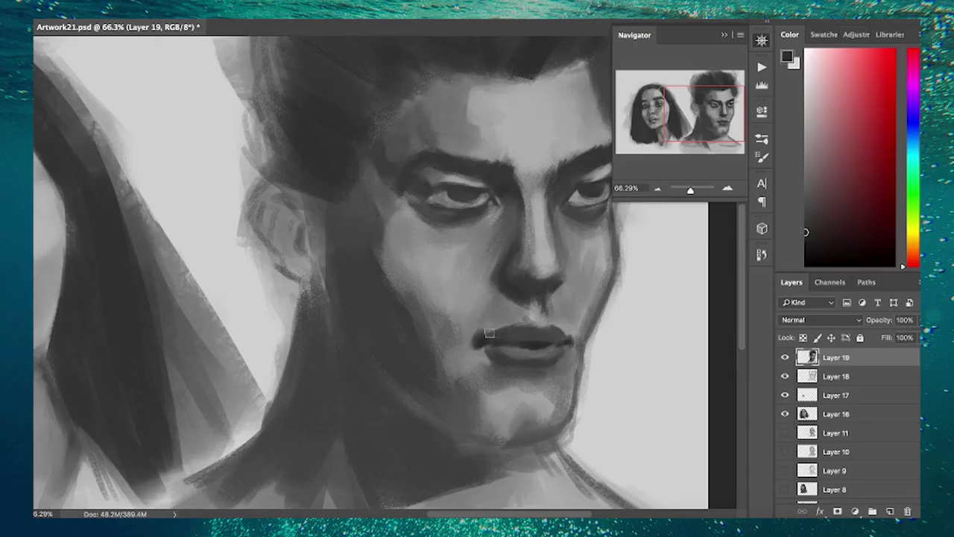
{"action": "scroll", "coordinate": [567, 327], "scroll_direction": "down", "scroll_amount": 3}
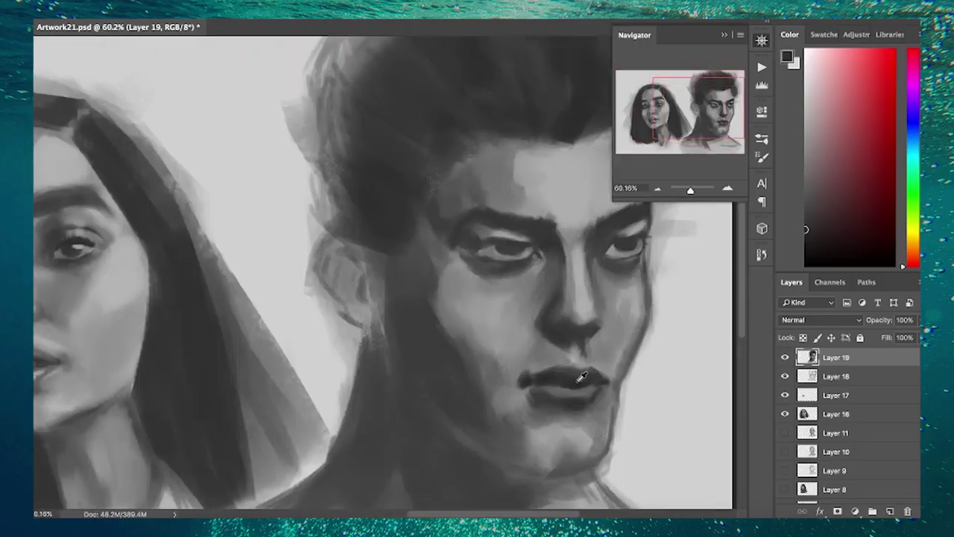
{"action": "scroll", "coordinate": [578, 276], "scroll_direction": "up", "scroll_amount": 3}
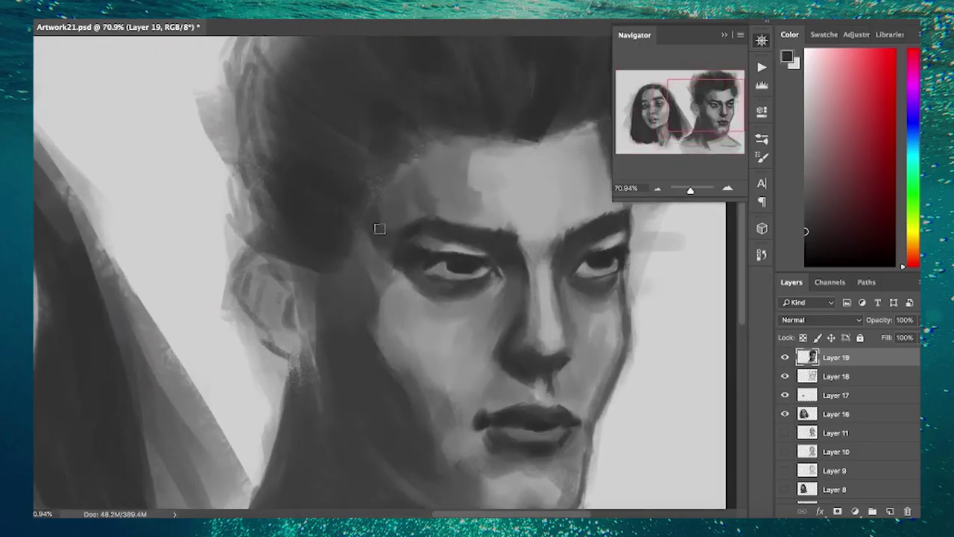
Deepen the shadows along the man's cheek, jaw, hairline, chin and neck with dark grey
{"action": "scroll", "coordinate": [451, 312], "scroll_direction": "down", "scroll_amount": 3}
{"action": "scroll", "coordinate": [429, 229], "scroll_direction": "up", "scroll_amount": 2}
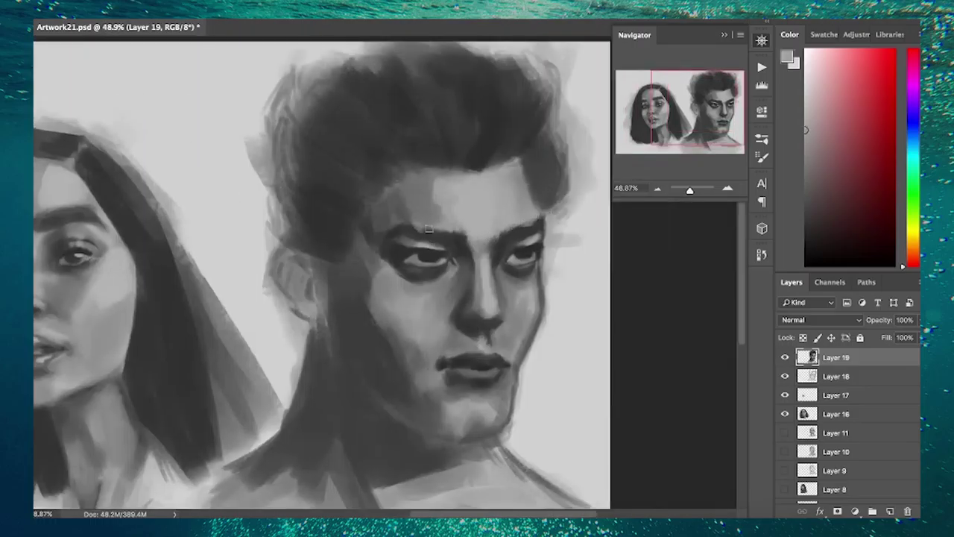
{"action": "scroll", "coordinate": [436, 257], "scroll_direction": "up", "scroll_amount": 3}
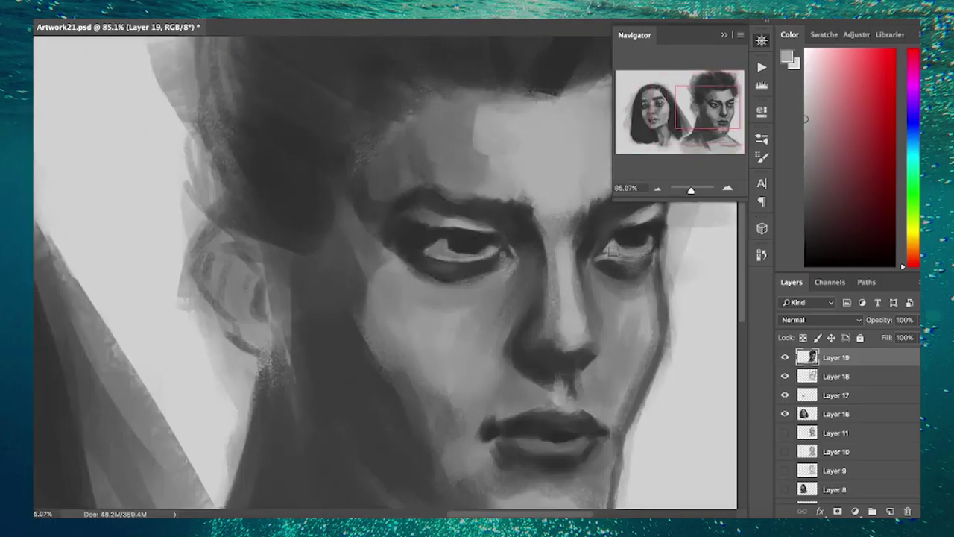
{"action": "scroll", "coordinate": [611, 251], "scroll_direction": "down", "scroll_amount": 2}
{"action": "left_click", "coordinate": [358, 240], "text": "alt"}
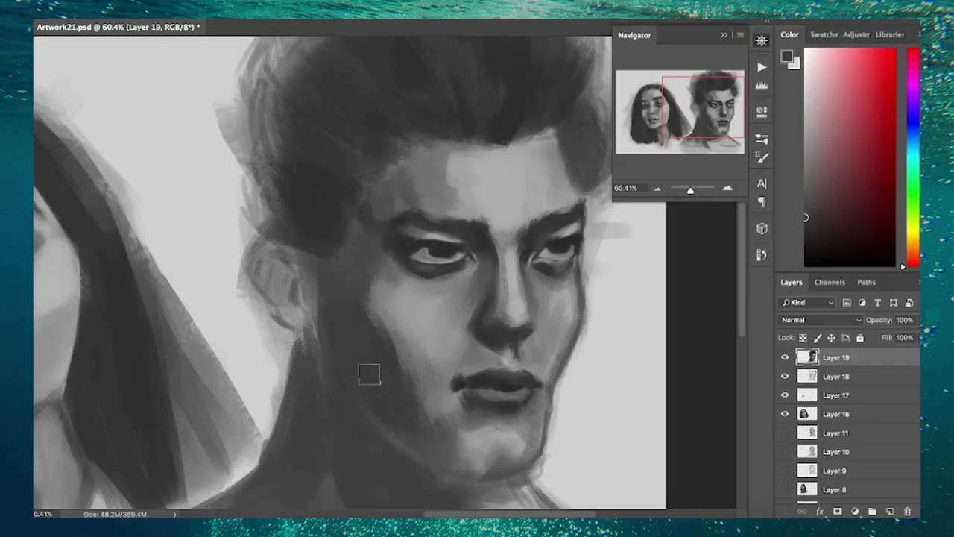
{"action": "left_click_drag", "start_coordinate": [358, 241], "coordinate": [411, 394]}
{"action": "left_click_drag", "start_coordinate": [328, 142], "coordinate": [373, 239]}
{"action": "left_click_drag", "start_coordinate": [484, 384], "coordinate": [464, 479]}
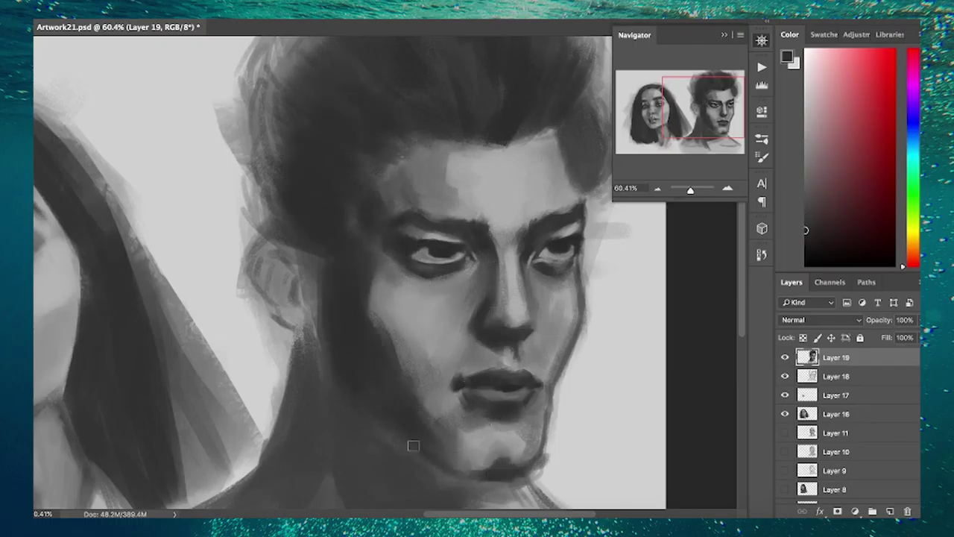
Lay dark shadow strokes across the man's neck and around his ear
{"action": "scroll", "coordinate": [517, 261], "scroll_direction": "up", "scroll_amount": 3}
{"action": "left_click", "coordinate": [522, 262], "text": "alt"}
{"action": "scroll", "coordinate": [689, 264], "scroll_direction": "down", "scroll_amount": 3}
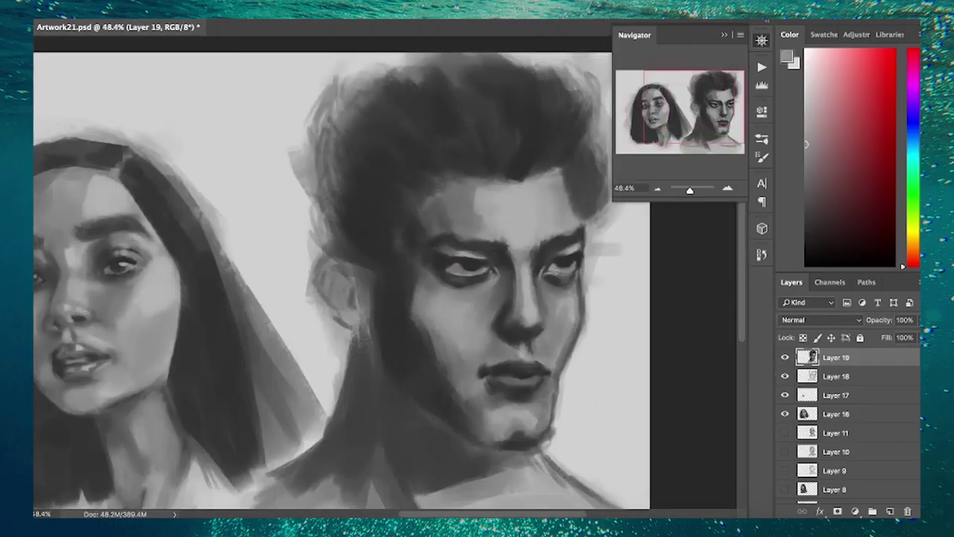
{"action": "scroll", "coordinate": [551, 275], "scroll_direction": "up", "scroll_amount": 2}
{"action": "left_click", "coordinate": [597, 374], "text": "alt"}
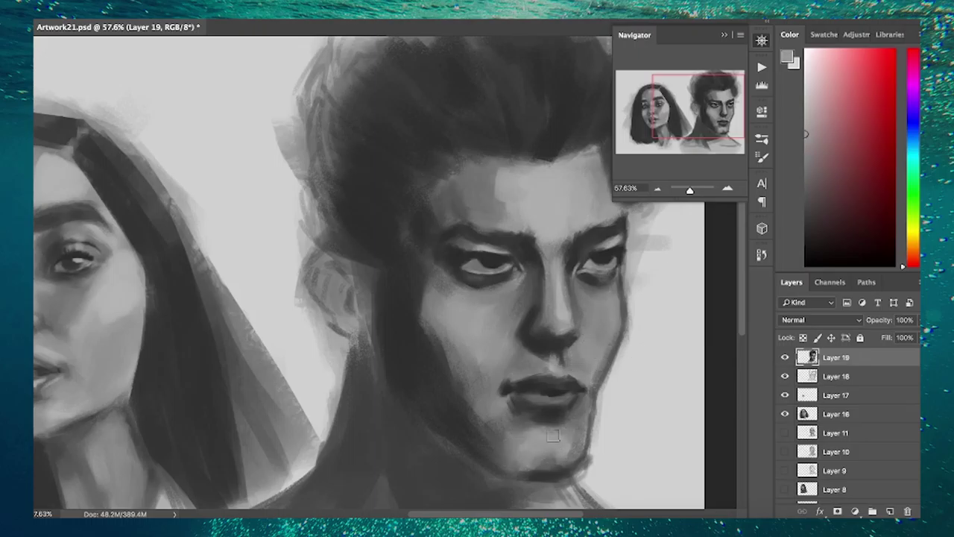
{"action": "scroll", "coordinate": [423, 179], "scroll_direction": "down", "scroll_amount": 2}
{"action": "left_click", "coordinate": [392, 304], "text": "alt"}
{"action": "left_click", "coordinate": [384, 302], "text": "alt"}
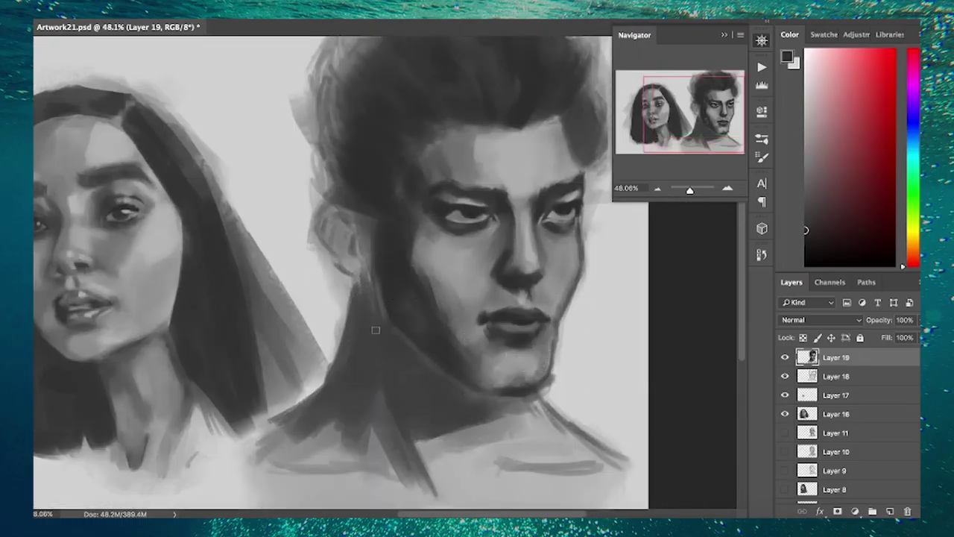
{"action": "left_click_drag", "start_coordinate": [373, 330], "coordinate": [350, 388]}
{"action": "left_click_drag", "start_coordinate": [394, 343], "coordinate": [298, 439]}
{"action": "left_click_drag", "start_coordinate": [410, 357], "coordinate": [477, 447]}
{"action": "left_click_drag", "start_coordinate": [328, 207], "coordinate": [350, 275]}
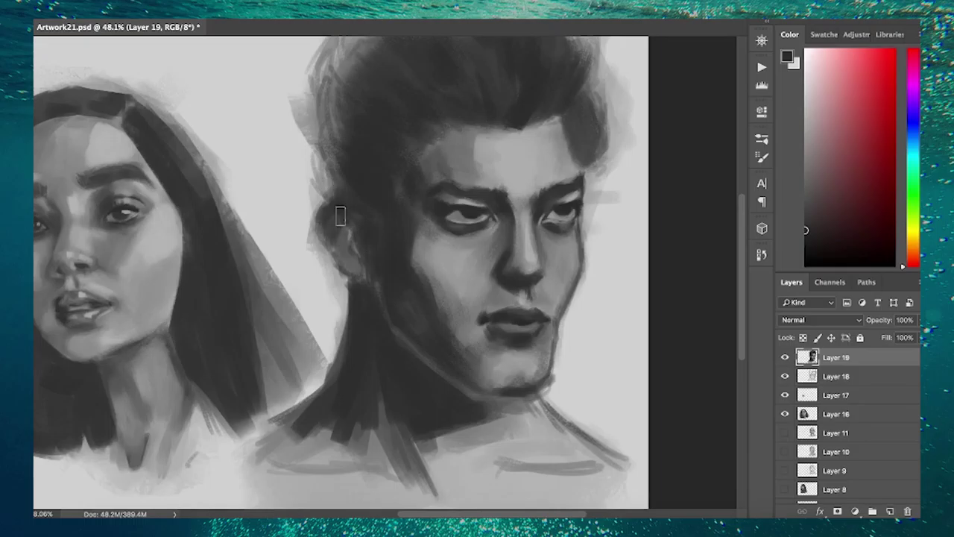
Sample lighter skin tones and check the brush settings and navigator overview
{"action": "scroll", "coordinate": [578, 300], "scroll_direction": "up", "scroll_amount": 2}
{"action": "left_click", "coordinate": [578, 300], "text": "alt"}
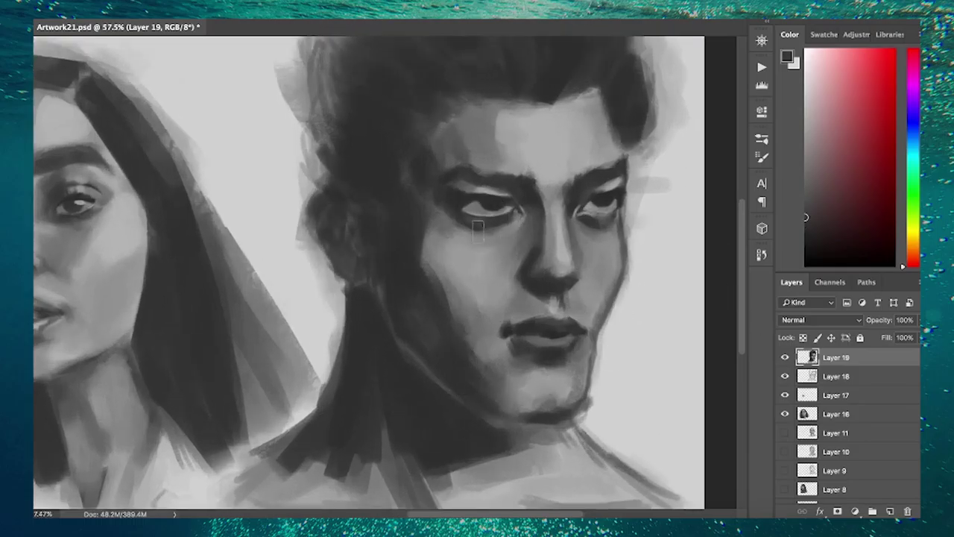
{"action": "left_click", "coordinate": [526, 304], "text": "alt"}
{"action": "scroll", "coordinate": [642, 239], "scroll_direction": "down", "scroll_amount": 2}
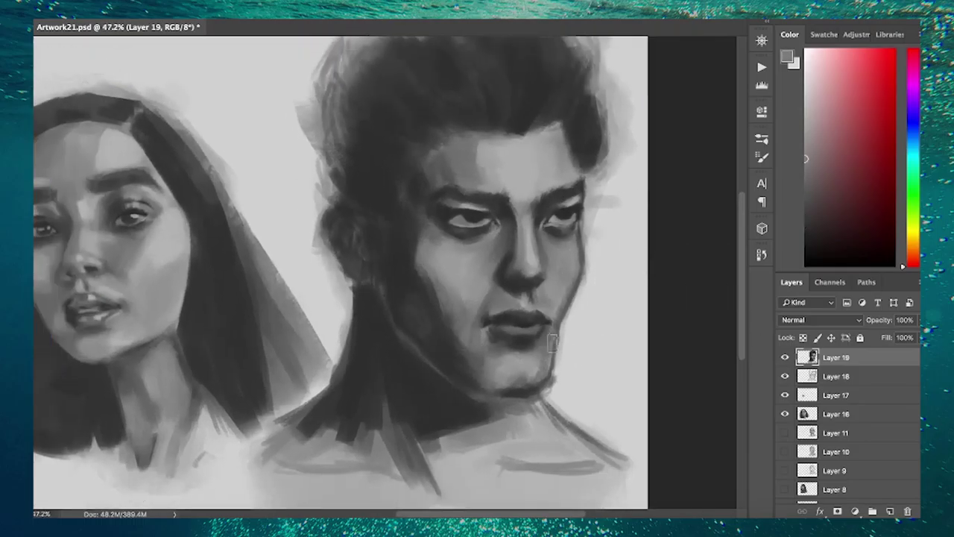
{"action": "left_click", "coordinate": [761, 138]}
{"action": "left_click", "coordinate": [761, 39]}
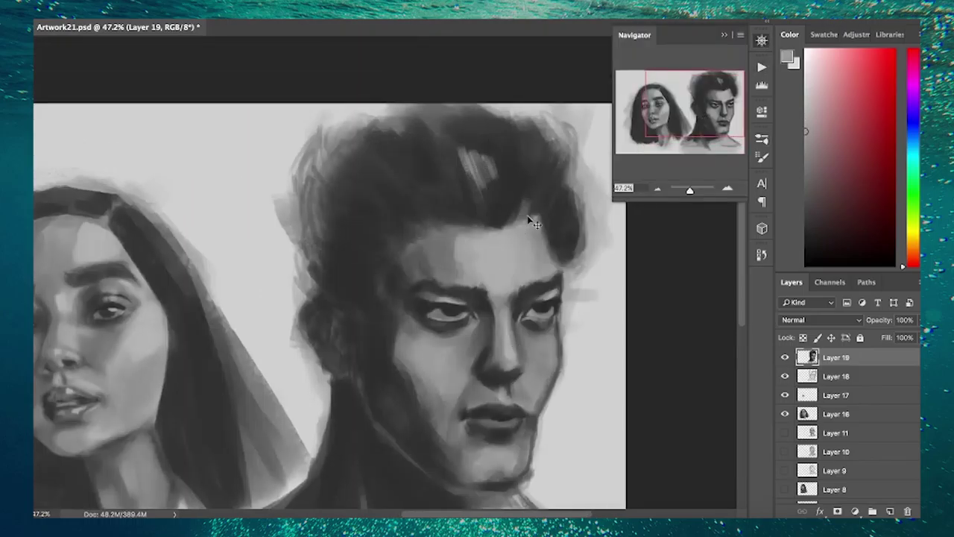
Add light hatch strokes to the man's hair and lighten the edge of his ear
{"action": "left_click", "coordinate": [482, 157], "text": "alt"}
{"action": "mouse_move", "coordinate": [433, 183]}
{"action": "left_mouse_down"}
{"action": "mouse_move", "coordinate": [399, 192]}
{"action": "mouse_move", "coordinate": [397, 202]}
{"action": "left_mouse_up"}
{"action": "left_click", "coordinate": [545, 226], "text": "alt"}
{"action": "left_click", "coordinate": [452, 192], "text": "alt"}
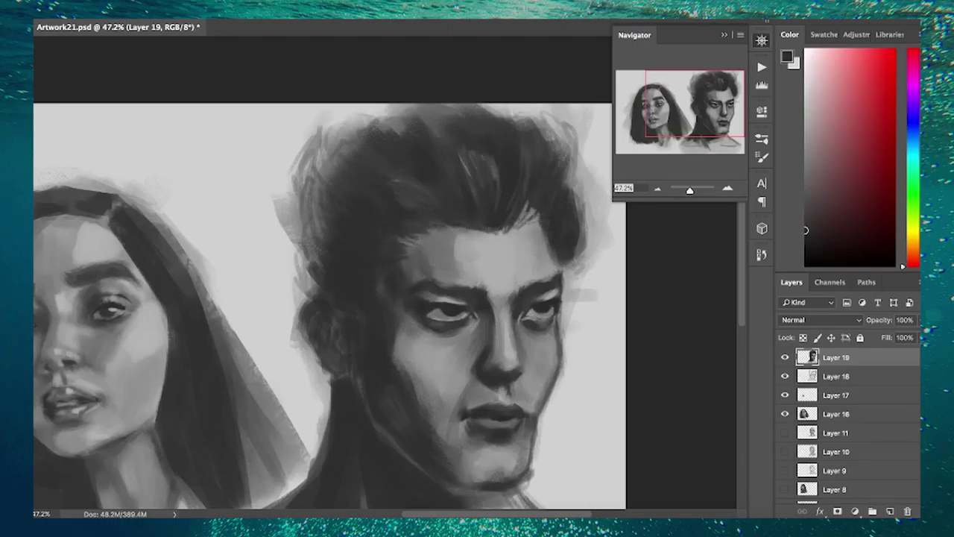
{"action": "left_click", "coordinate": [414, 294], "text": "alt"}
{"action": "left_click_drag", "start_coordinate": [329, 350], "coordinate": [329, 332]}
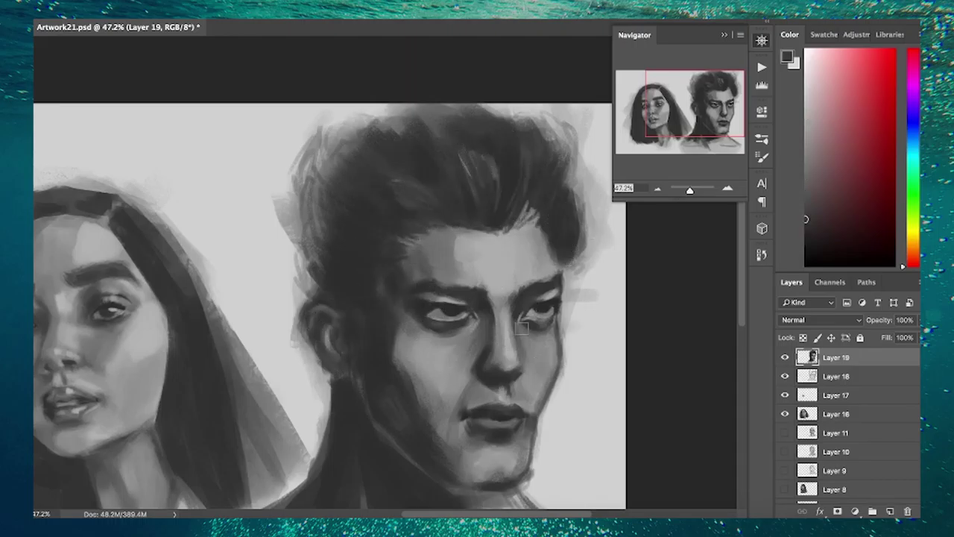
Paint dark and then light strokes across the man's neck
{"action": "scroll", "coordinate": [522, 328], "scroll_direction": "down", "scroll_amount": 2}
{"action": "left_click", "coordinate": [468, 383], "text": "alt"}
{"action": "left_click_drag", "start_coordinate": [395, 417], "coordinate": [448, 381]}
{"action": "left_click", "coordinate": [455, 366], "text": "alt"}
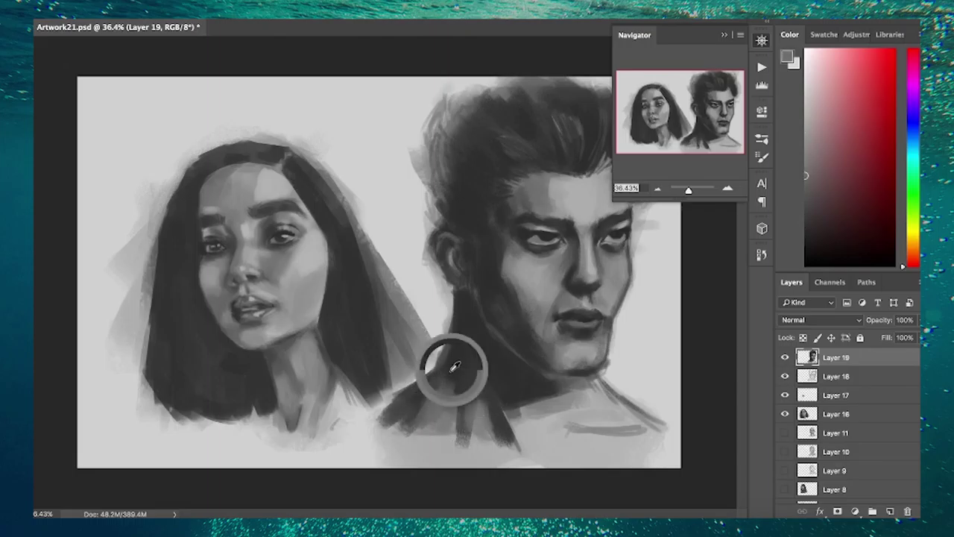
{"action": "left_click_drag", "start_coordinate": [536, 447], "coordinate": [589, 395]}
{"action": "left_click", "coordinate": [615, 408], "text": "alt"}
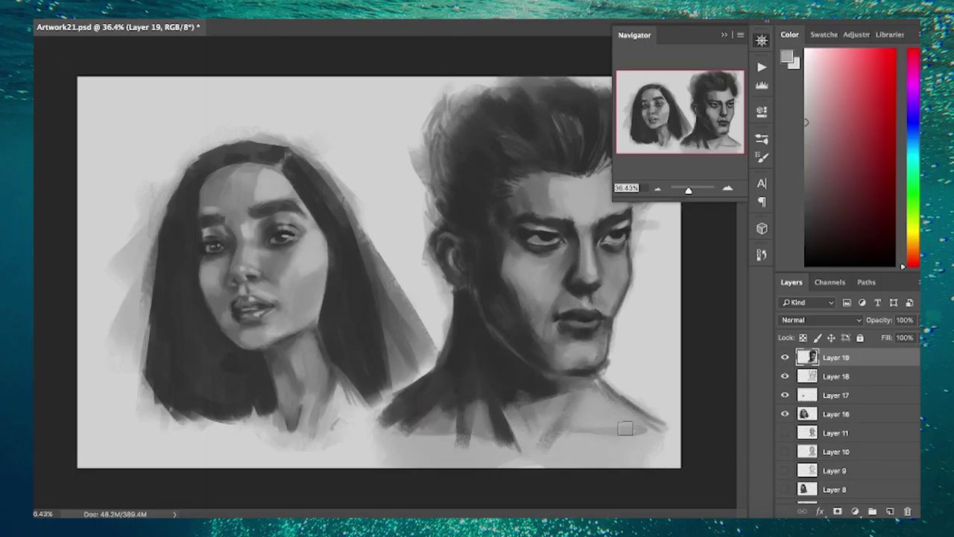
Review the face and mirror the canvas horizontally with Ctrl+Shift+H to check the drawing
{"action": "scroll", "coordinate": [624, 428], "scroll_direction": "up", "scroll_amount": 2}
{"action": "left_click", "coordinate": [470, 258], "text": "alt"}
{"action": "scroll", "coordinate": [522, 298], "scroll_direction": "down", "scroll_amount": 2}
{"action": "scroll", "coordinate": [598, 312], "scroll_direction": "up", "scroll_amount": 2}
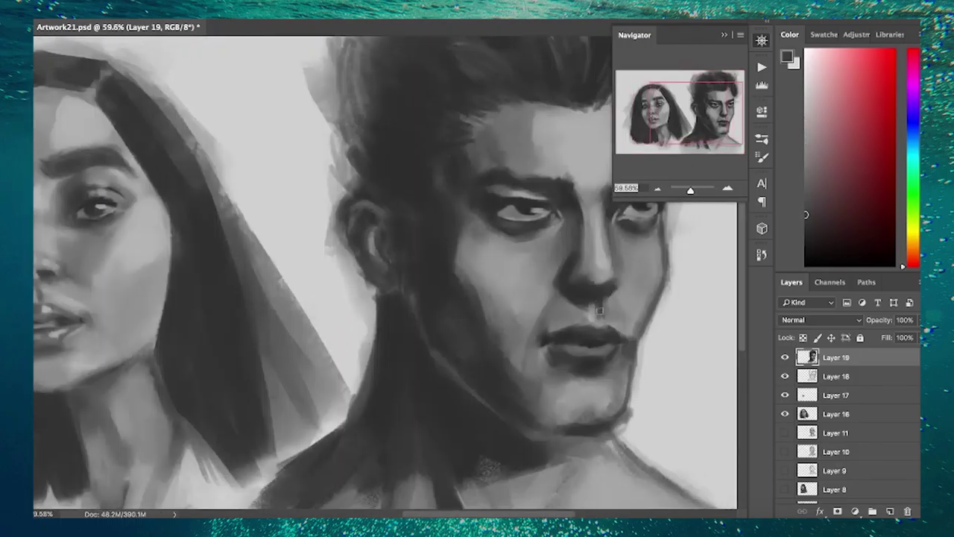
{"action": "scroll", "coordinate": [522, 283], "scroll_direction": "up", "scroll_amount": 2}
{"action": "scroll", "coordinate": [522, 284], "scroll_direction": "right", "scroll_amount": 3}
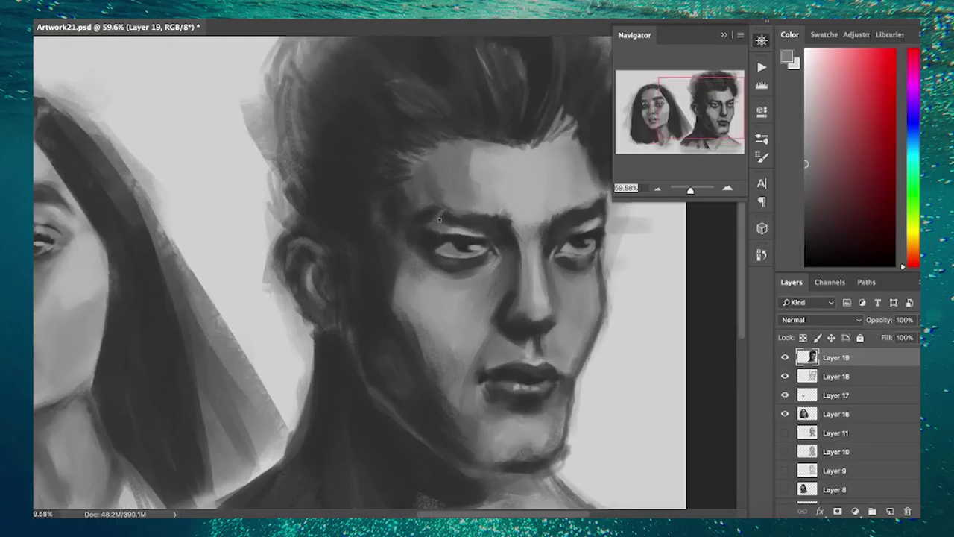
{"action": "scroll", "coordinate": [513, 340], "scroll_direction": "down", "scroll_amount": 2}
{"action": "scroll", "coordinate": [512, 339], "scroll_direction": "down", "scroll_amount": 2}
{"action": "key", "text": "ctrl+shift+h"}
{"action": "scroll", "coordinate": [190, 215], "scroll_direction": "up", "scroll_amount": 3}
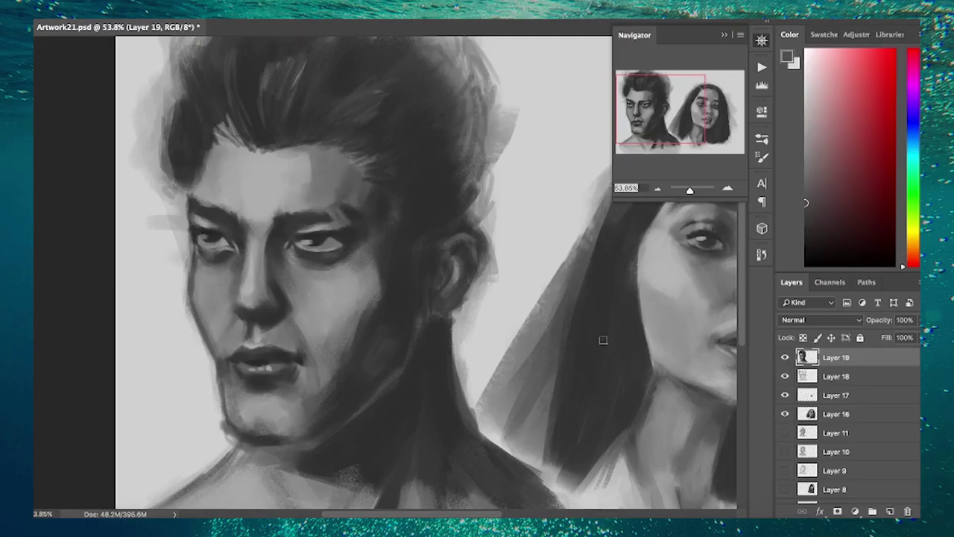
Undo the horizontal flip with Ctrl+Shift+H, zoom out, and inspect the woman and man portraits
{"action": "key", "text": "ctrl+shift+h"}
{"action": "scroll", "coordinate": [465, 388], "scroll_direction": "down", "scroll_amount": 2}
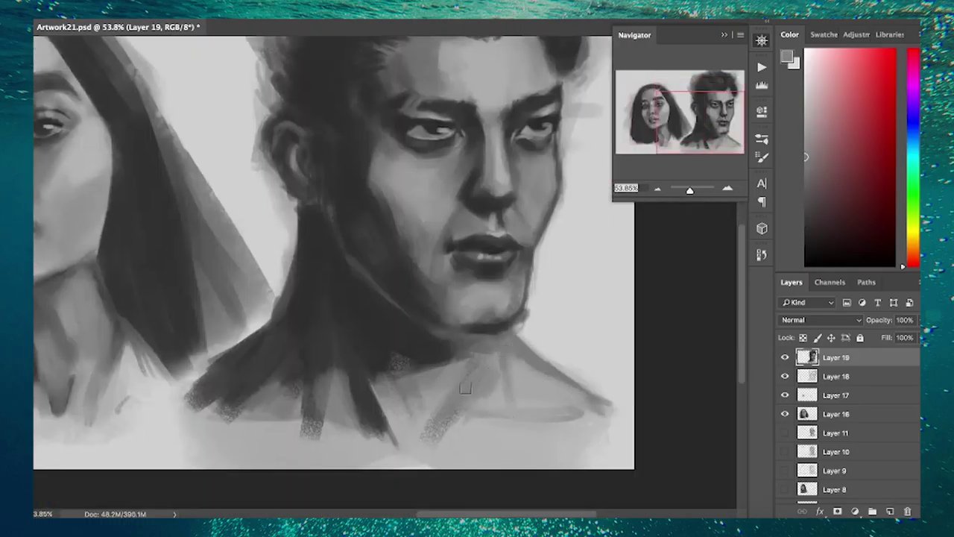
{"action": "scroll", "coordinate": [411, 400], "scroll_direction": "down", "scroll_amount": 2}
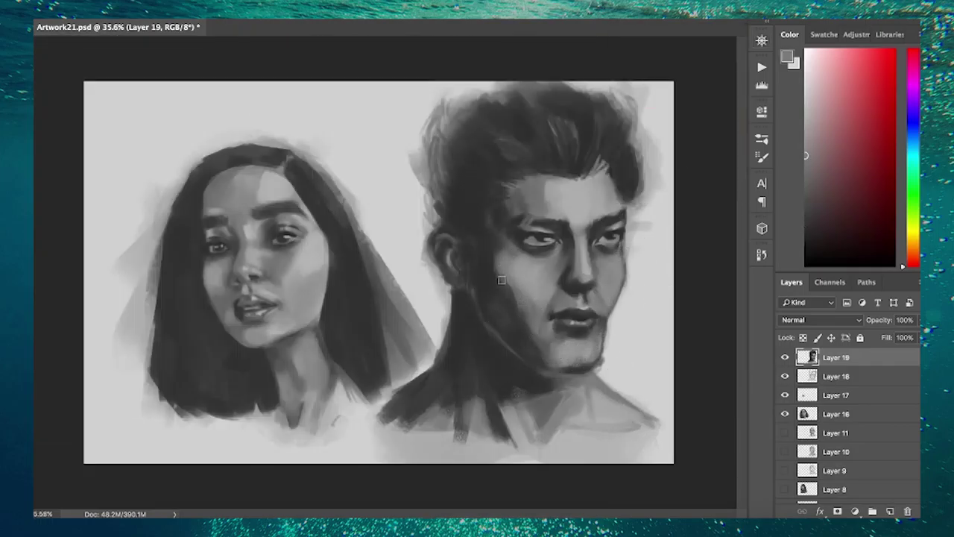
{"action": "scroll", "coordinate": [597, 331], "scroll_direction": "up", "scroll_amount": 2}
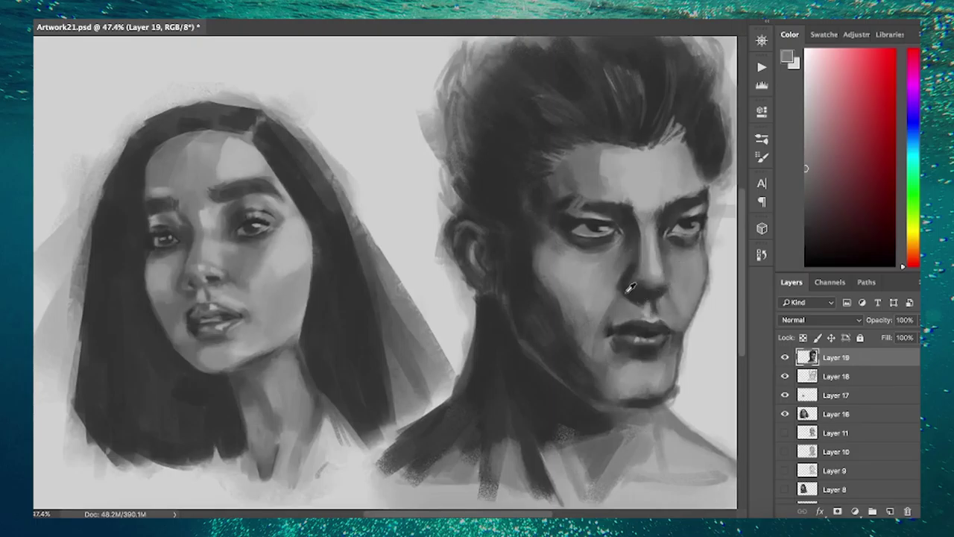
{"action": "key", "text": "ctrl+minus"}
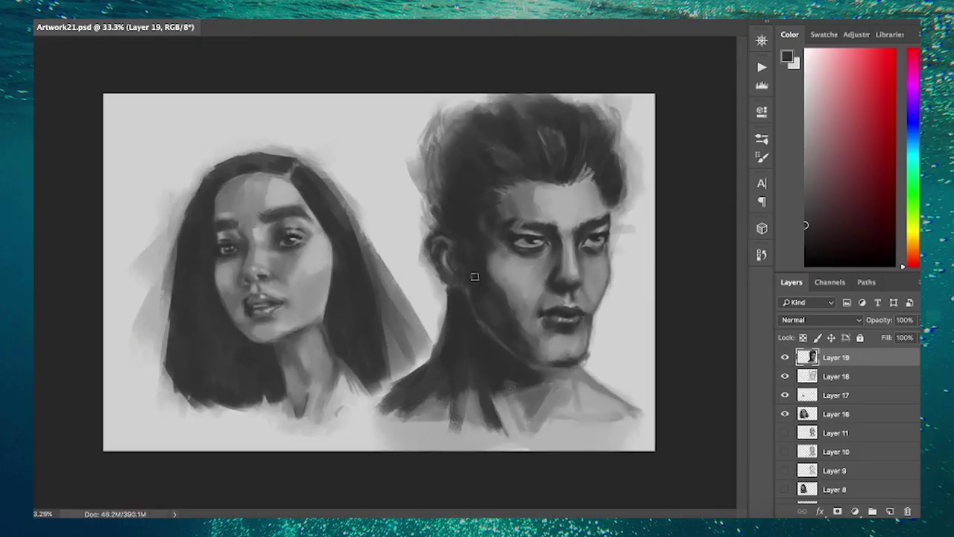
{"action": "scroll", "coordinate": [611, 158], "scroll_direction": "up", "scroll_amount": 2}
{"action": "scroll", "coordinate": [610, 157], "scroll_direction": "up", "scroll_amount": 2}
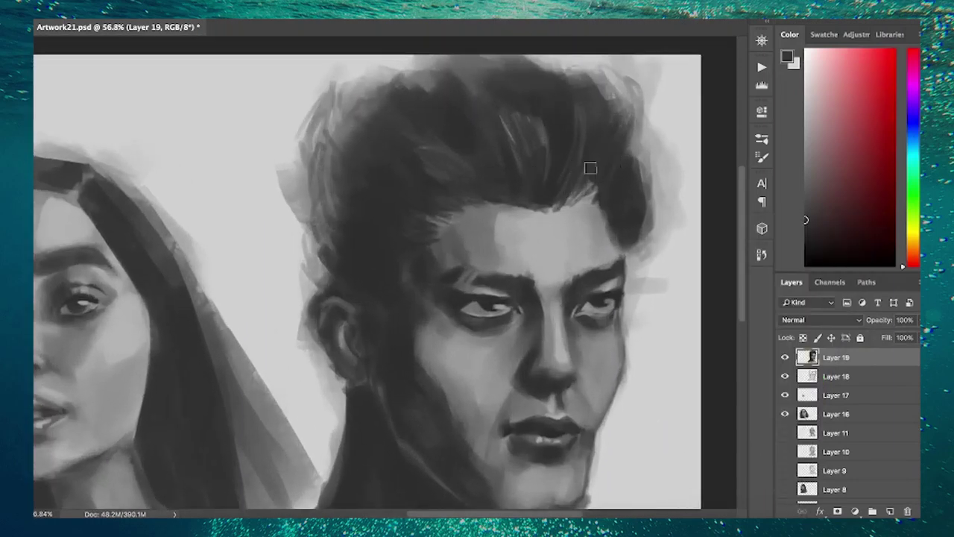
{"action": "scroll", "coordinate": [594, 171], "scroll_direction": "down", "scroll_amount": 1}
{"action": "scroll", "coordinate": [592, 219], "scroll_direction": "down", "scroll_amount": 1}
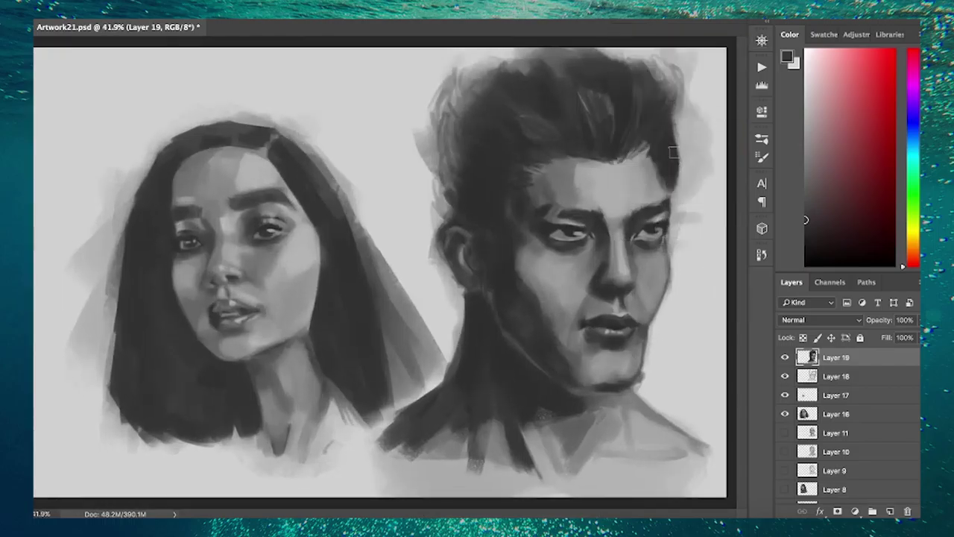